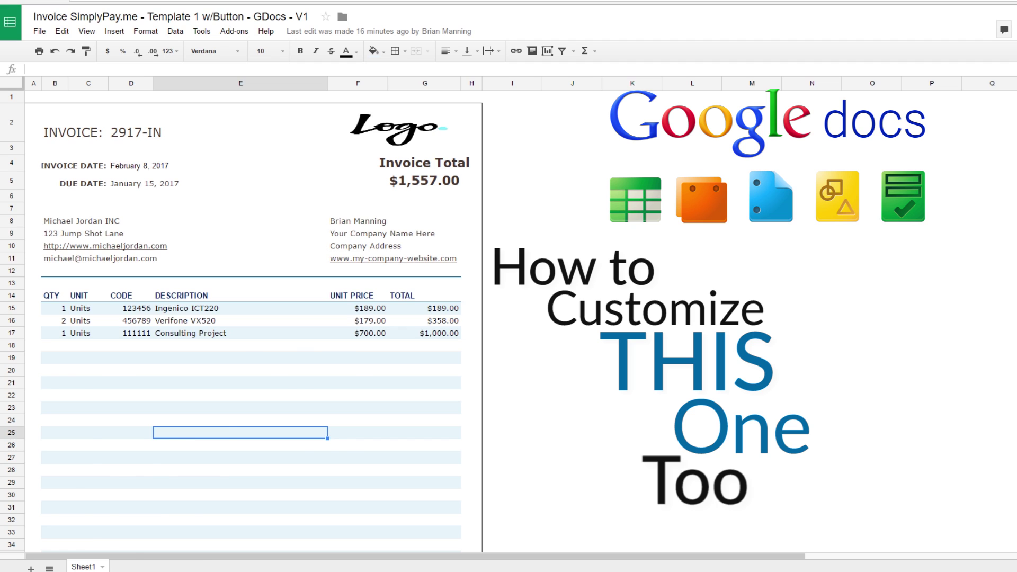
type("ttp://www")
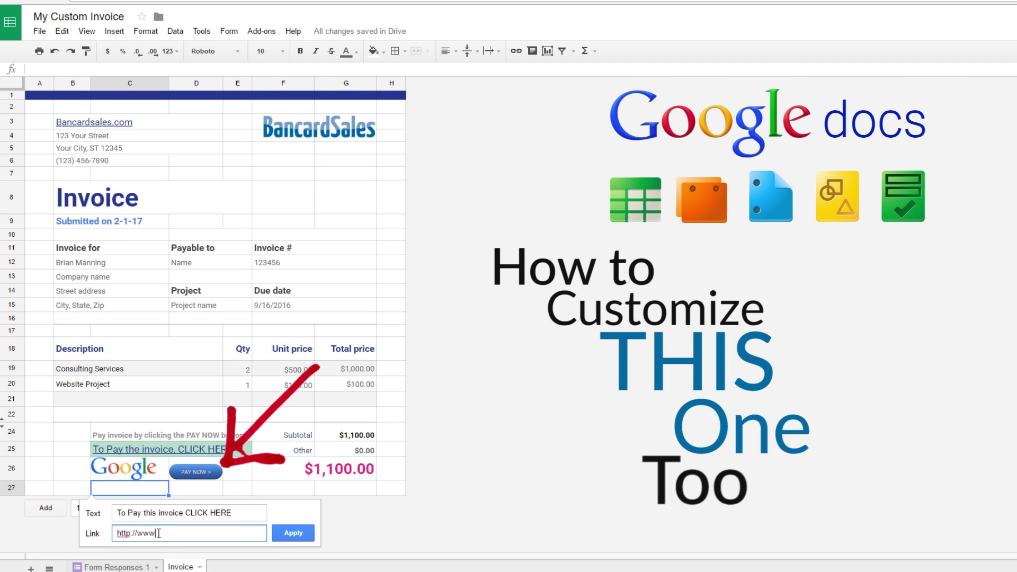
type(".simplypay.me")
left_click(293, 533)
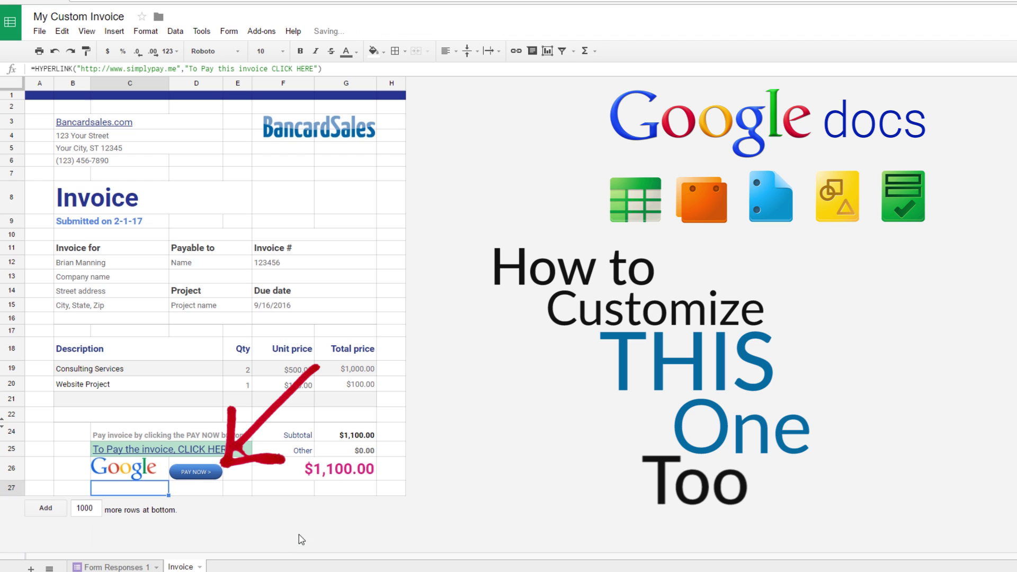
mouse_move(126, 490)
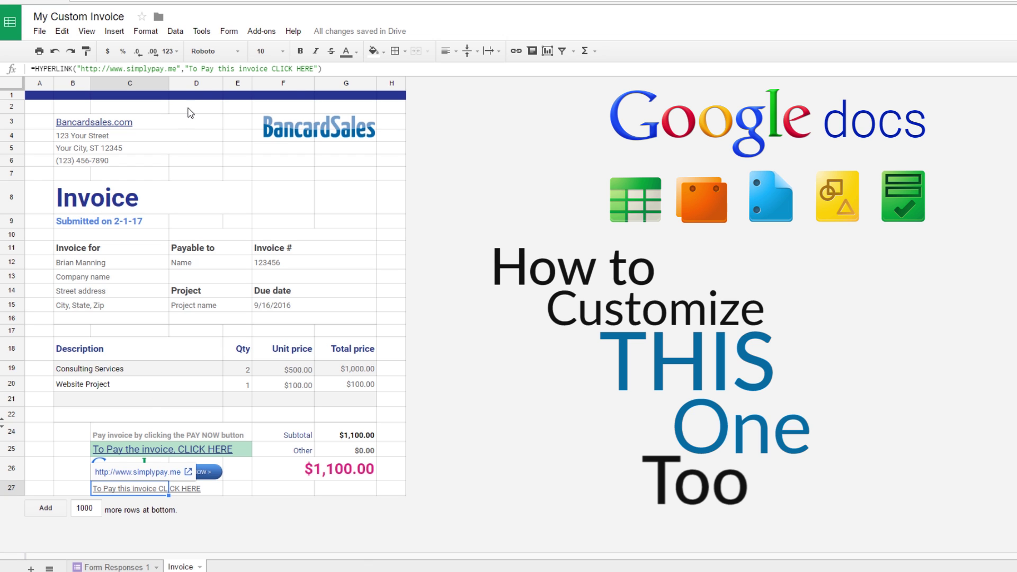
left_click(265, 51)
type("14")
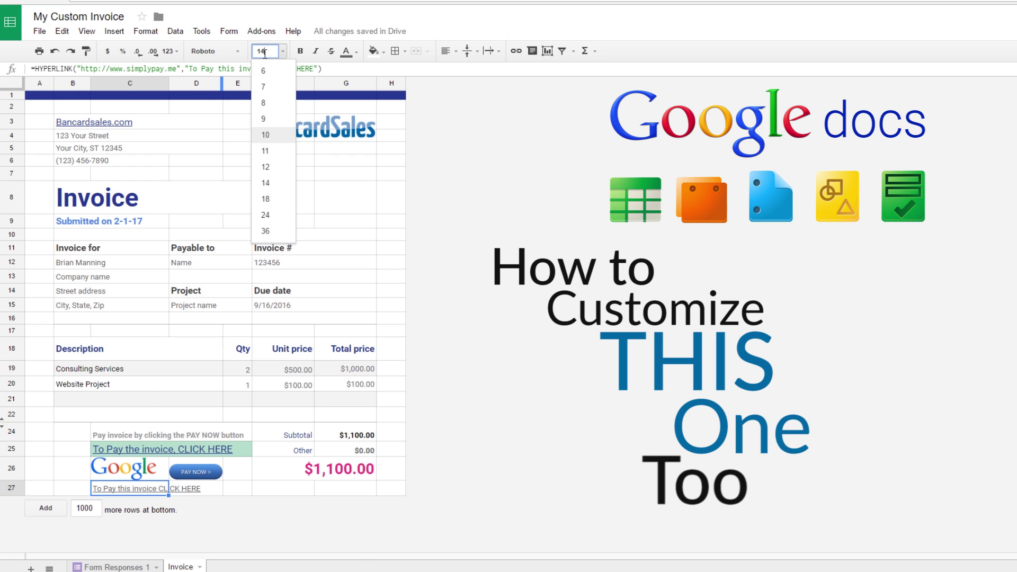
key("Return")
- Make the pay link text bold, italic and dark red
left_click(300, 51)
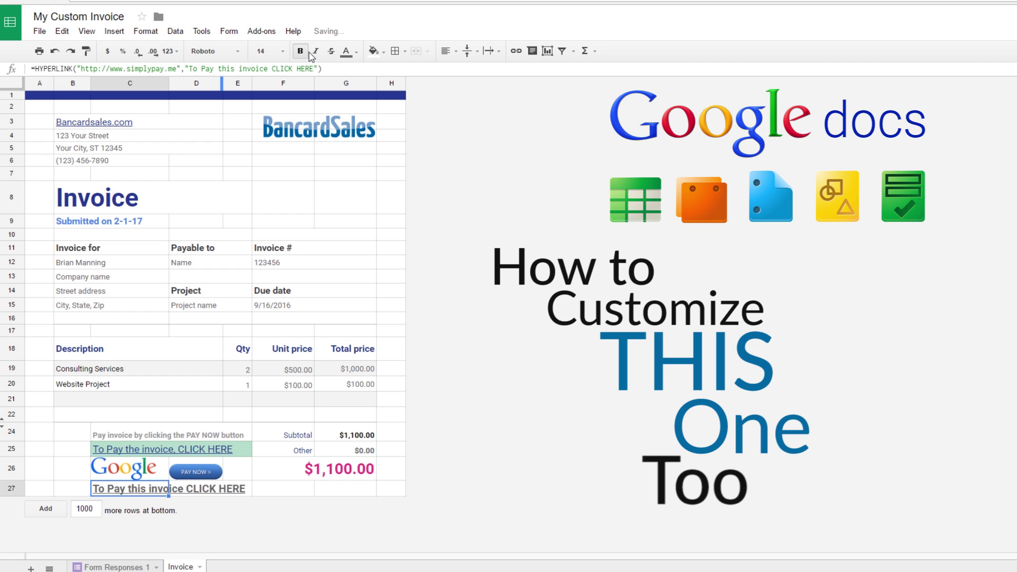
left_click(315, 51)
left_click(374, 53)
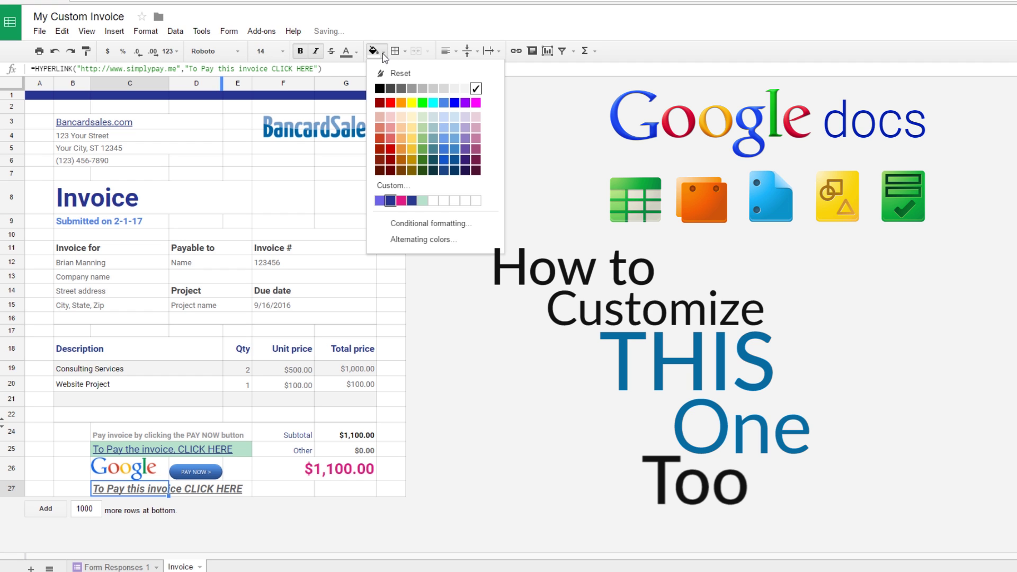
left_click(352, 53)
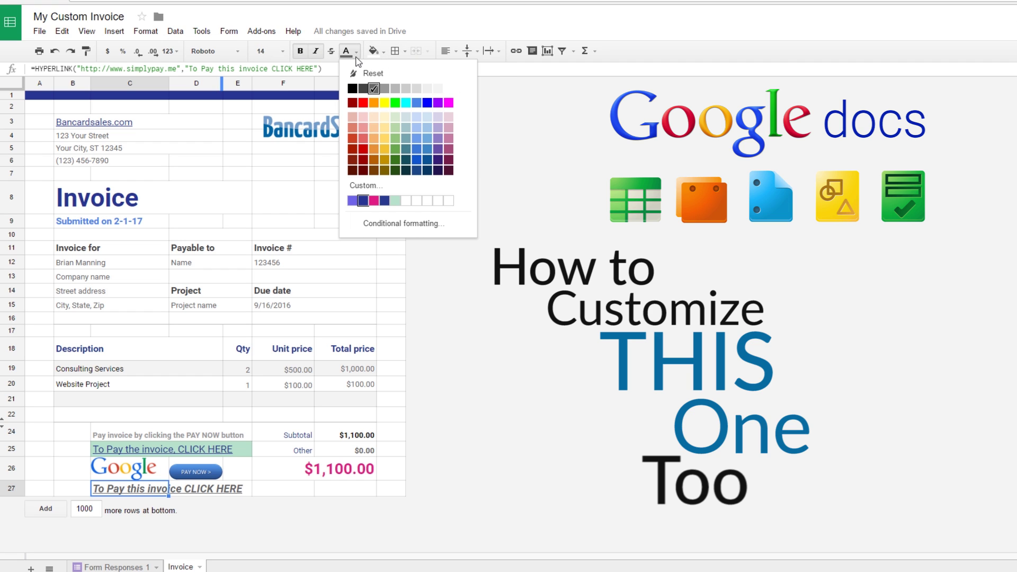
left_click(363, 153)
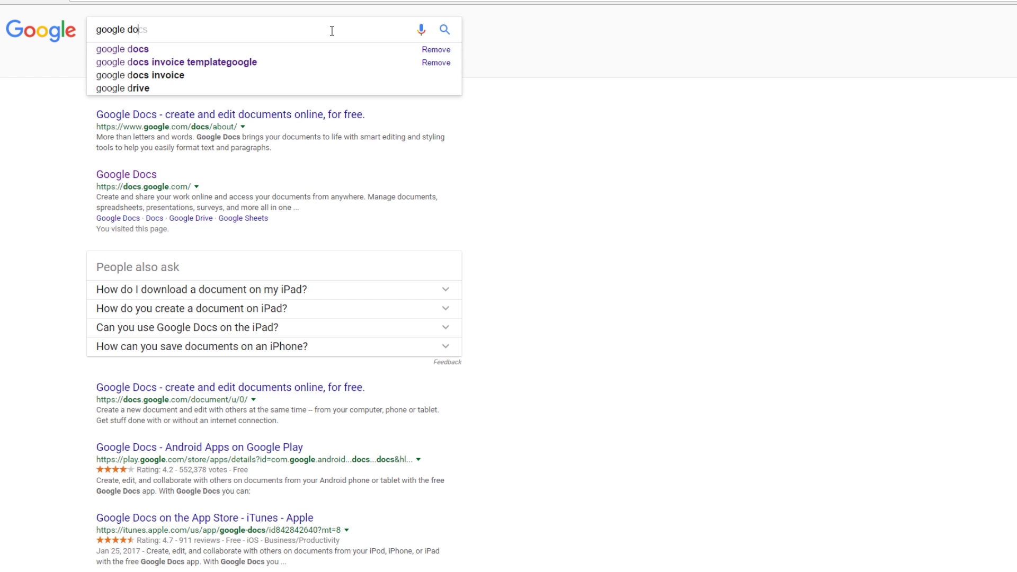
- Search Google for 'google docs invoice template' and open the Google Docs Templates invoice result
type("invoice template")
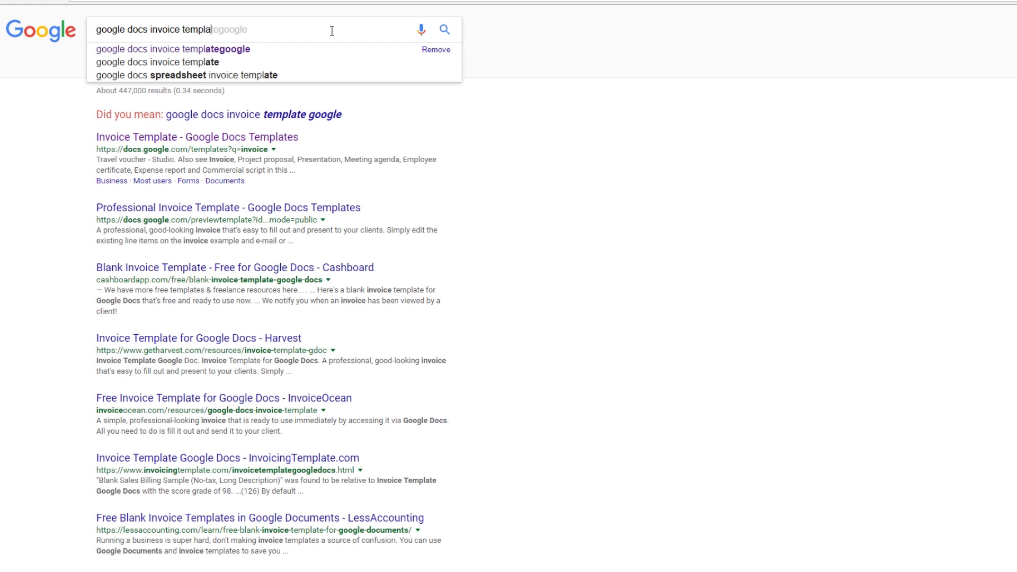
key("Return")
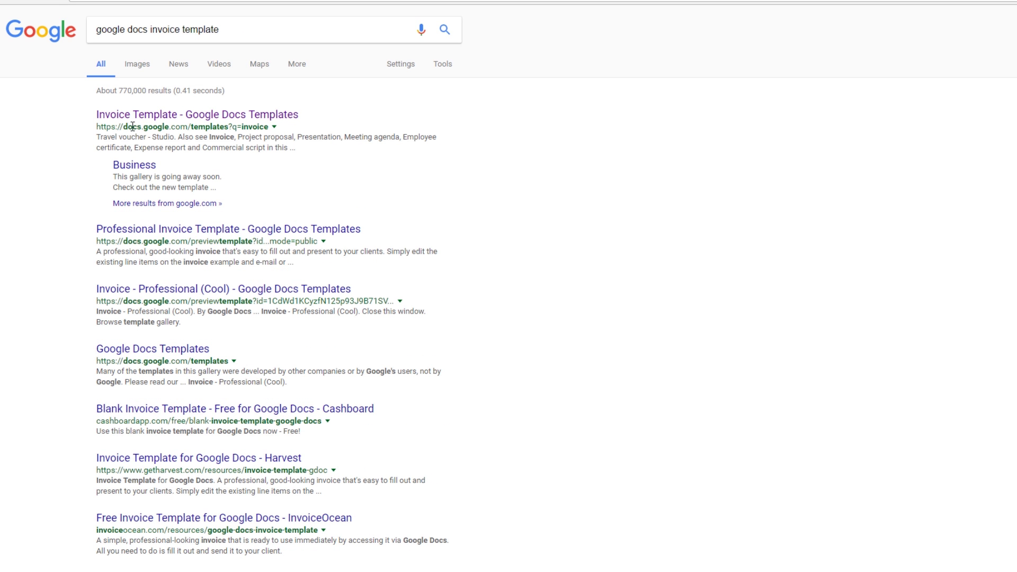
left_click(182, 122)
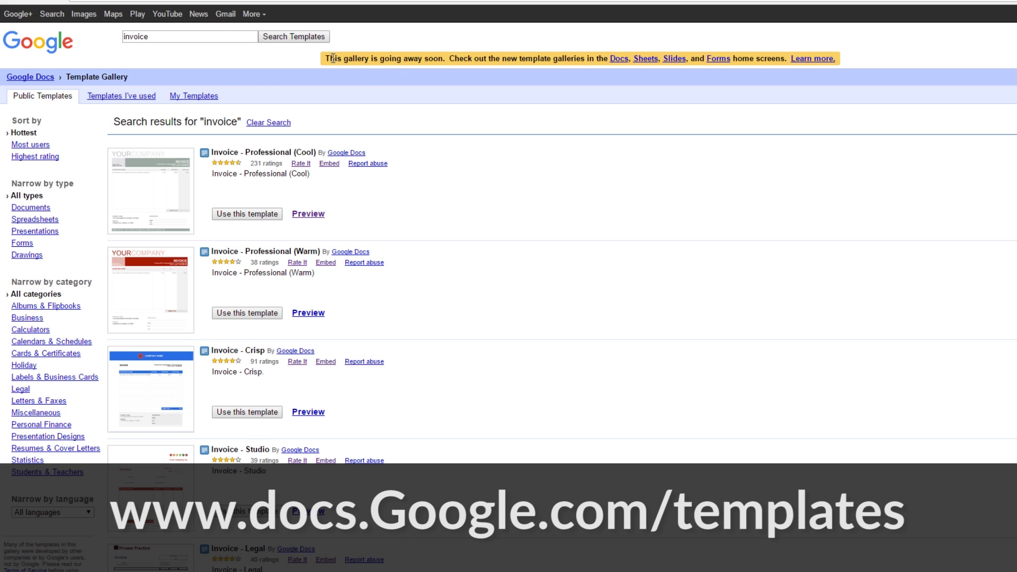
left_click_drag(325, 58, 514, 63)
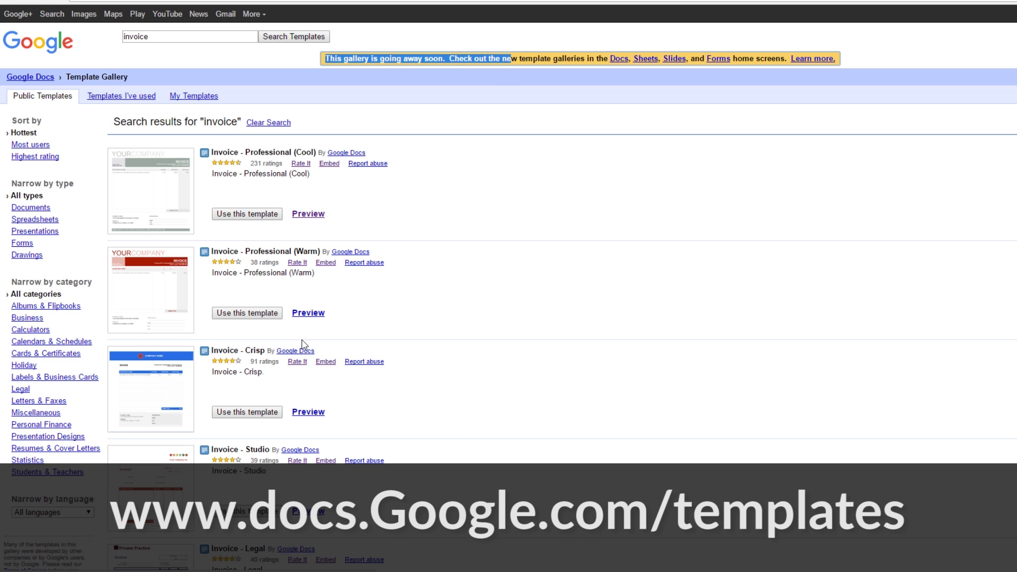
scroll(303, 347, "down", 4)
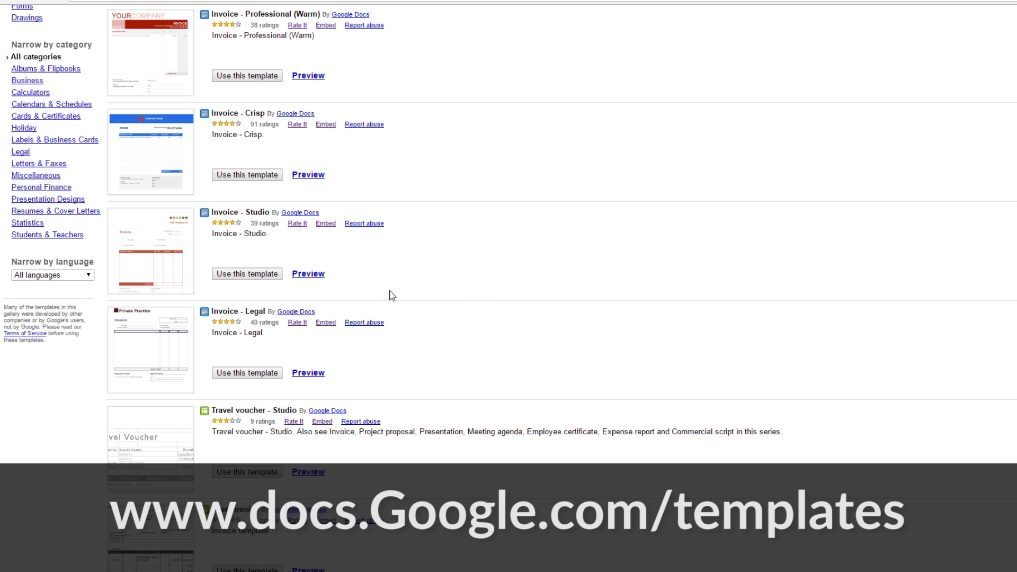
scroll(392, 295, "up", 5)
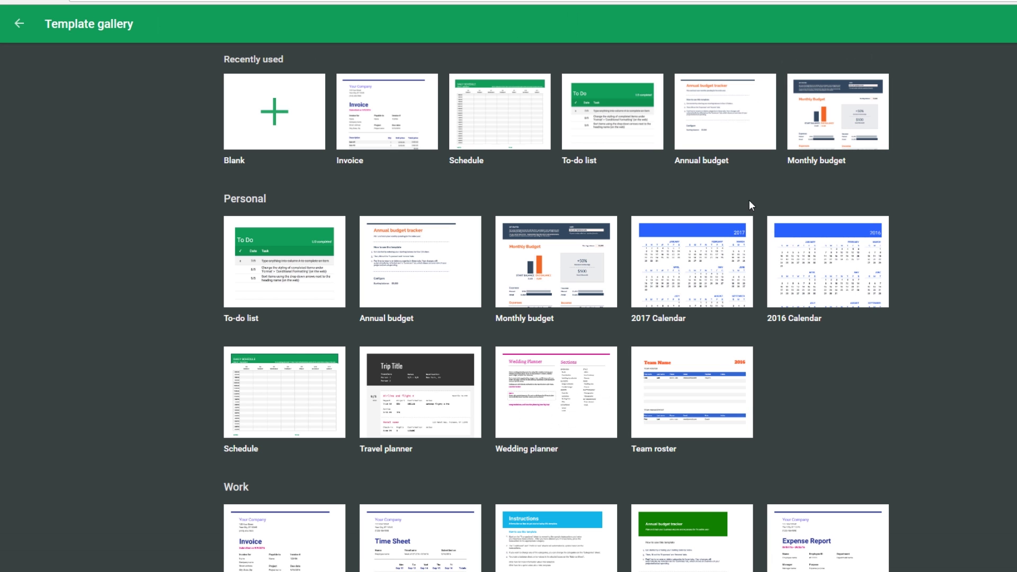
- Create a new spreadsheet from the Invoice template under Work in the template gallery
scroll(463, 300, "down", 3)
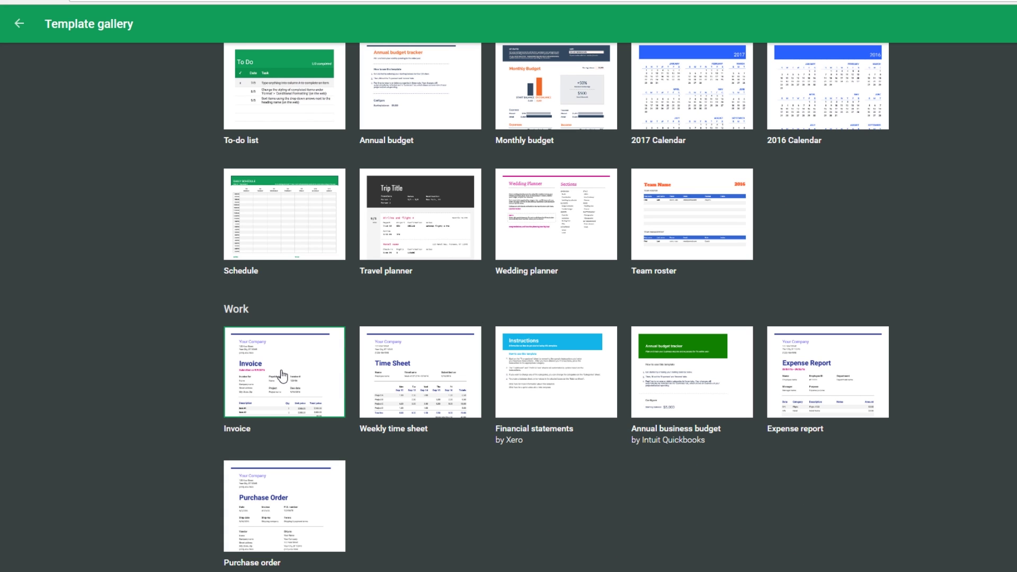
left_click(267, 375)
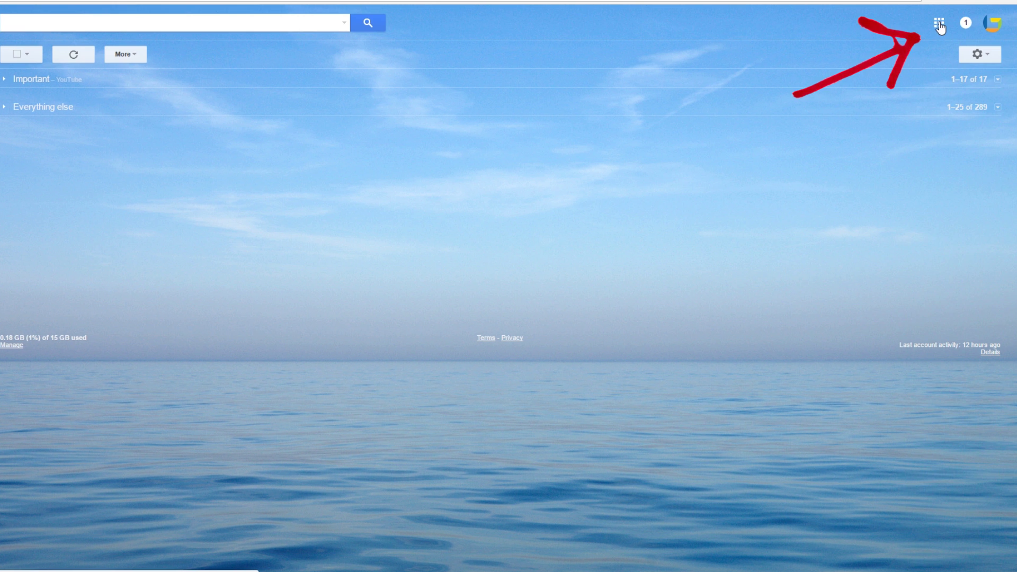
- Go to Google Drive from the apps grid and open the My Custom Invoice spreadsheet
left_click(939, 24)
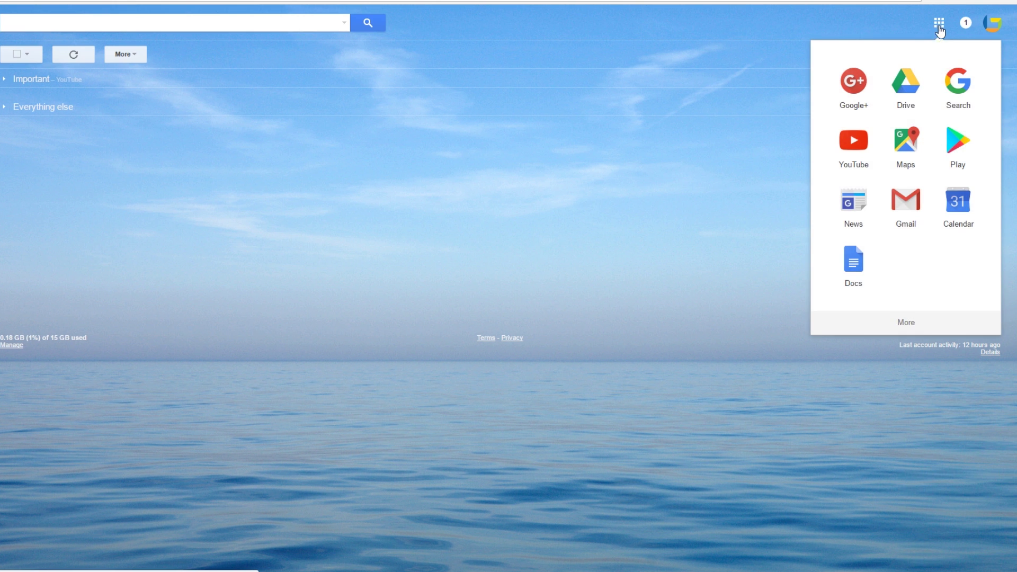
left_click(909, 101)
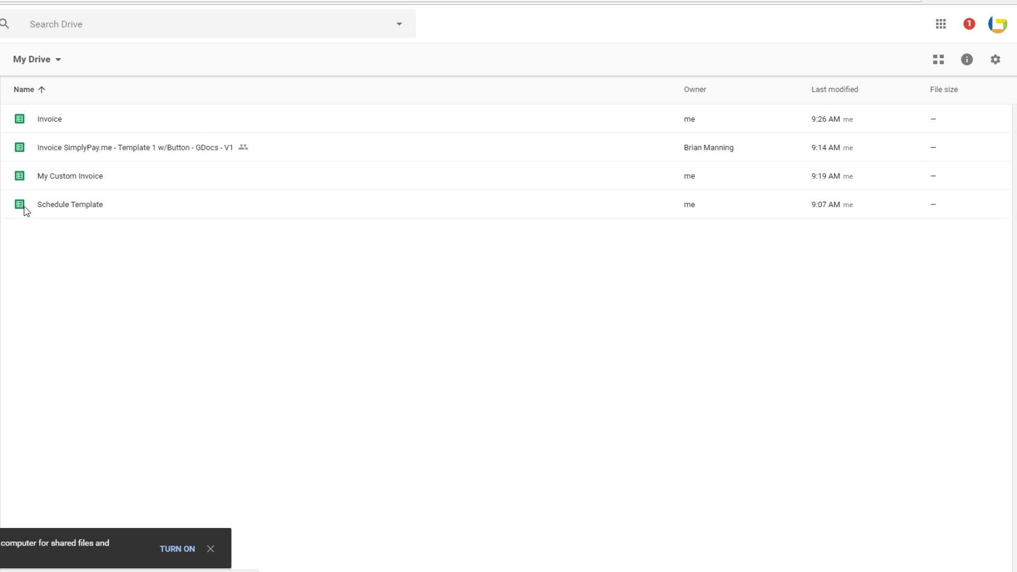
double_click(67, 126)
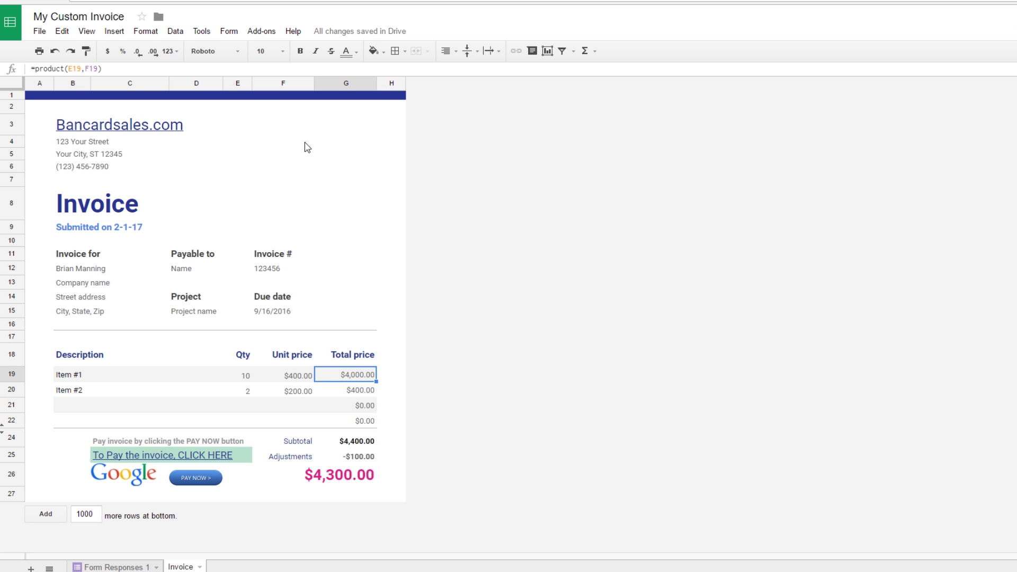
- Select the invoice area A1:H27 and turn on gridlines from the View menu
left_click(211, 108)
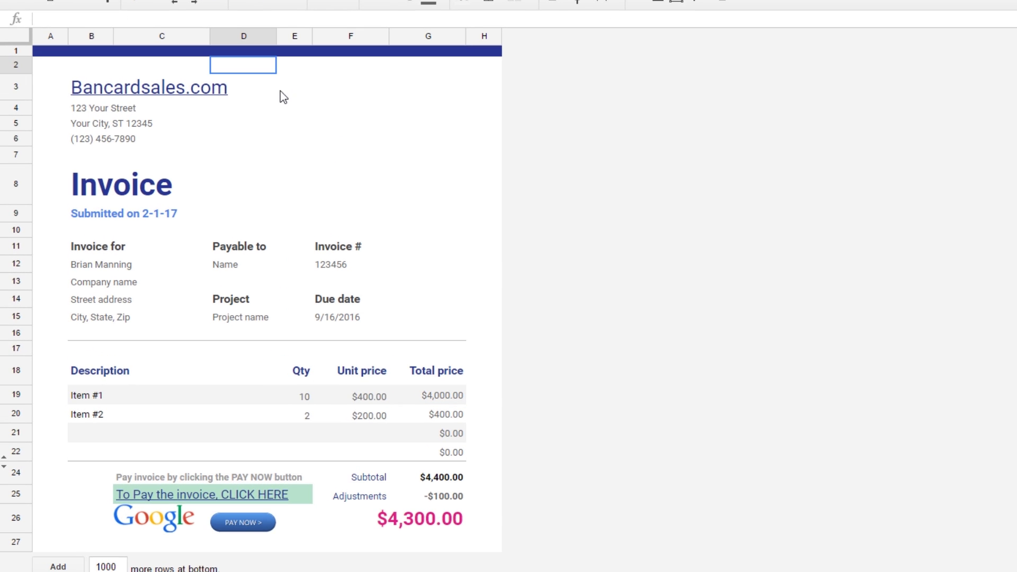
left_click_drag(284, 97, 451, 220)
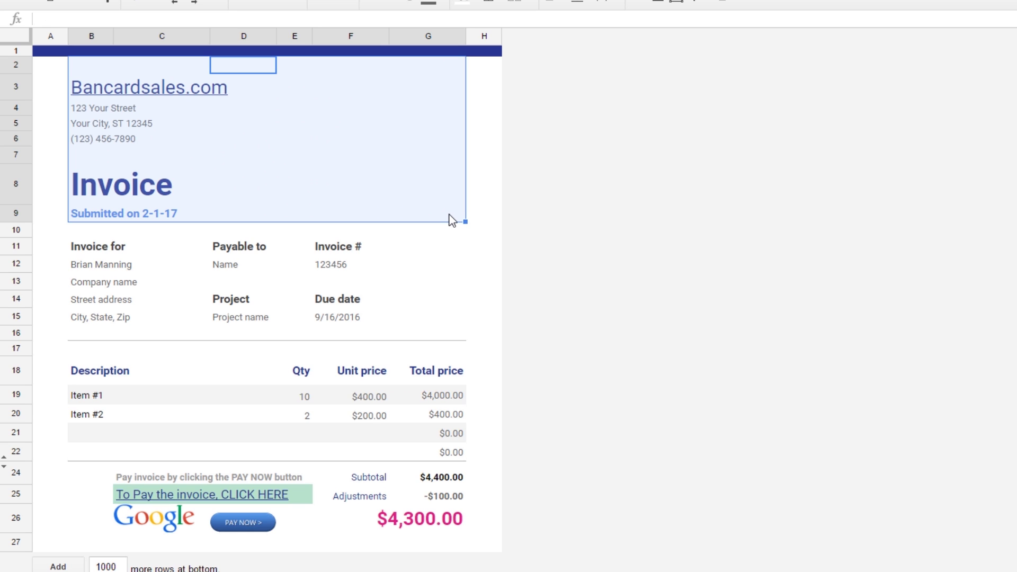
left_click(39, 51)
left_click_drag(39, 51, 483, 542)
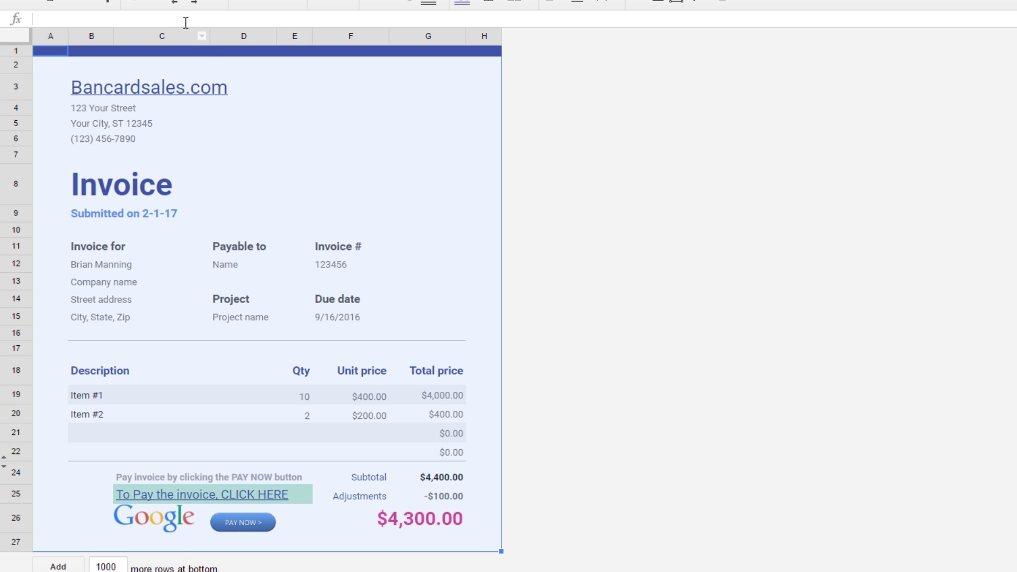
left_click(87, 31)
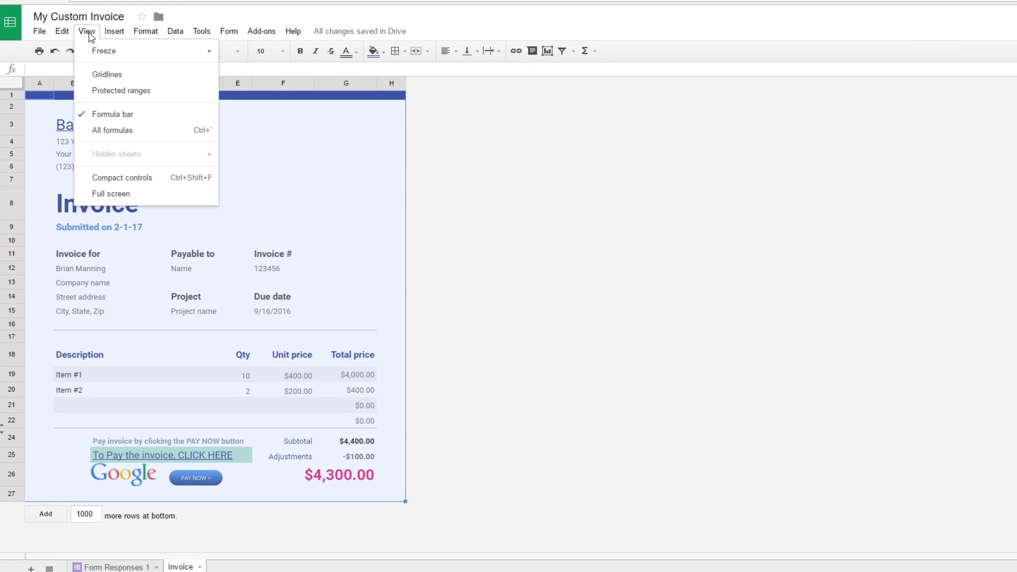
left_click(98, 74)
- Reposition the Bancardsales.com cell by dragging its border
left_click(127, 141)
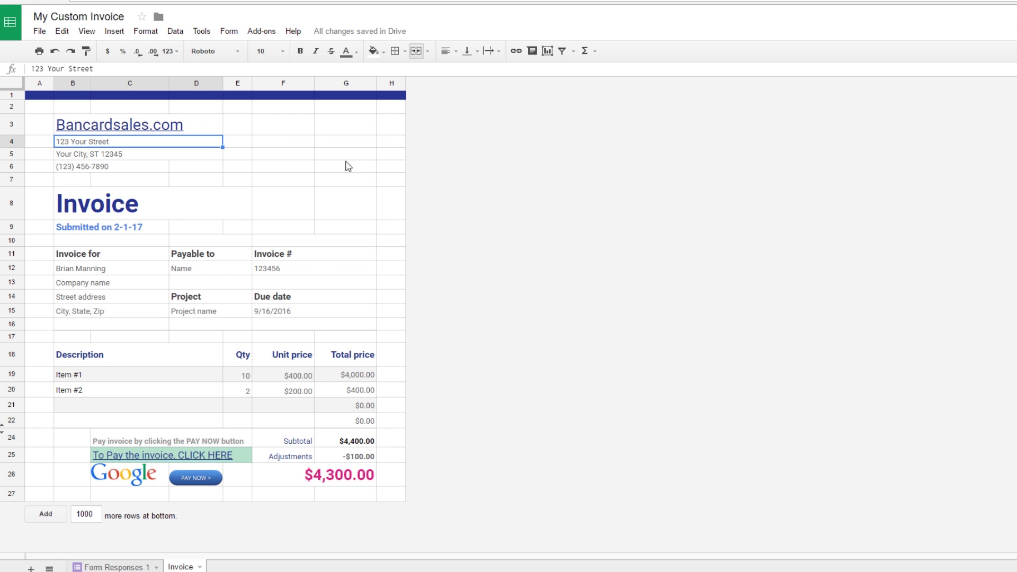
left_click(116, 123)
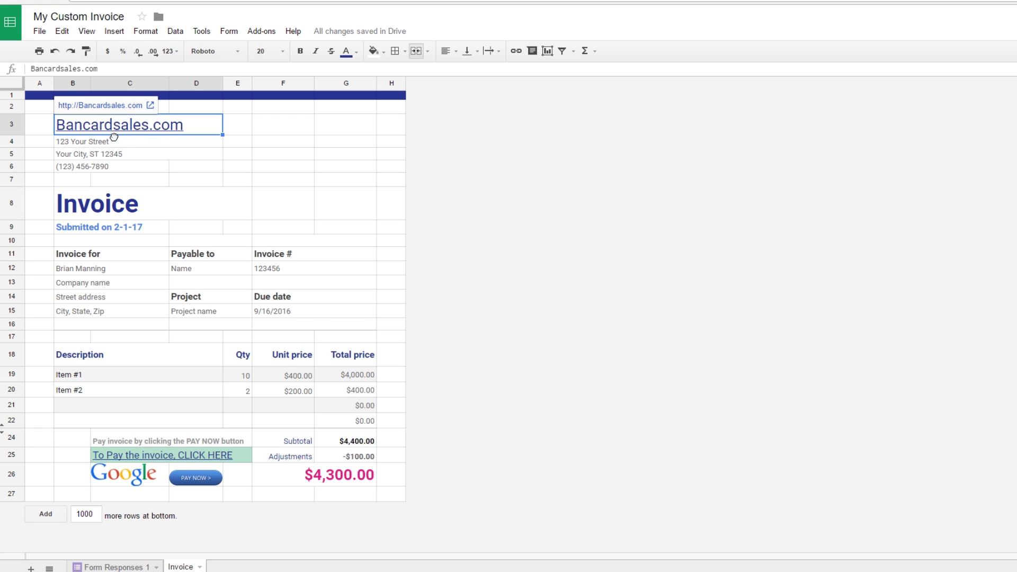
left_click_drag(113, 135, 228, 138)
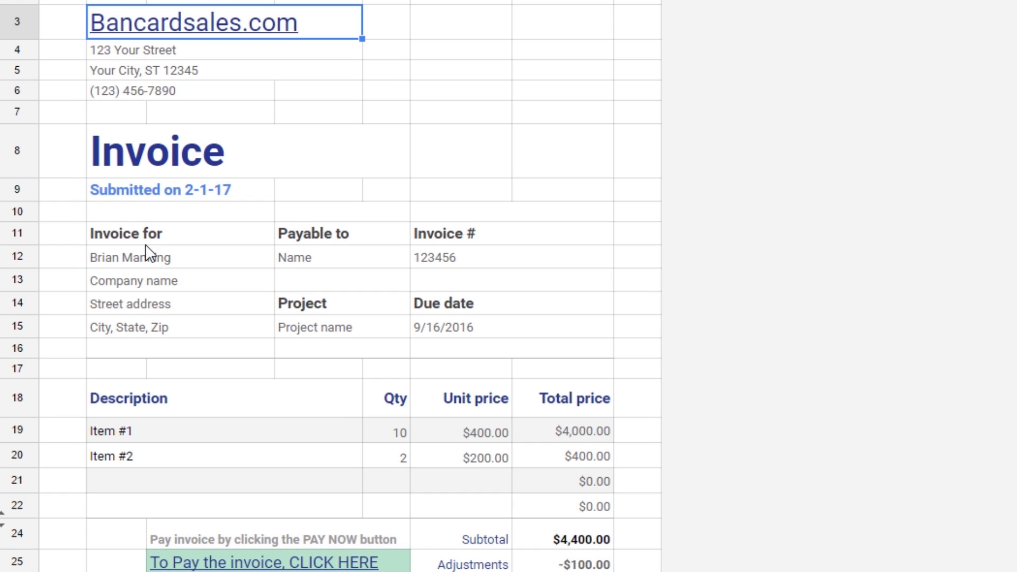
left_click(304, 259)
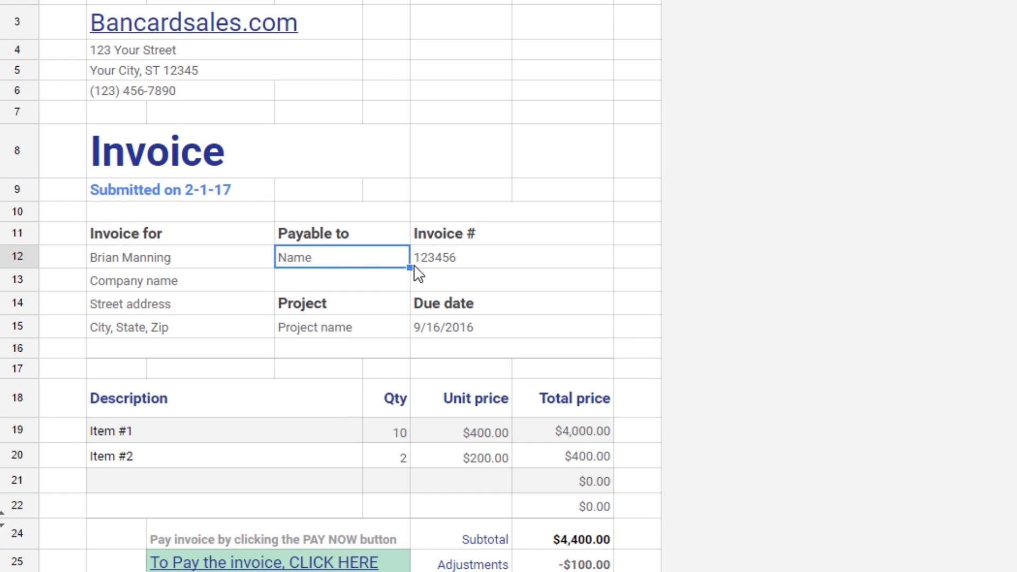
left_click(448, 266)
left_click(325, 338)
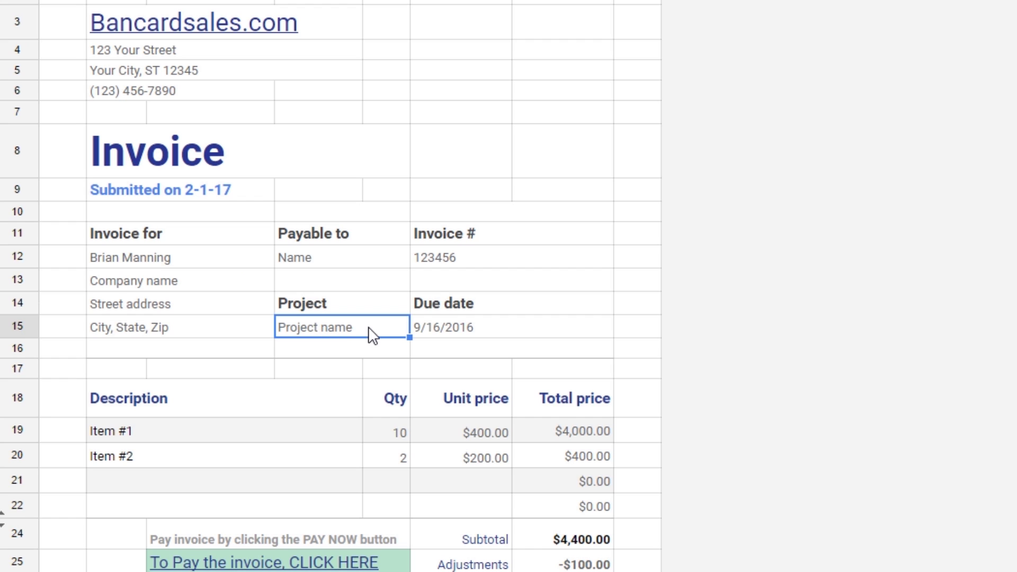
left_click_drag(148, 260, 146, 328)
left_click(148, 262)
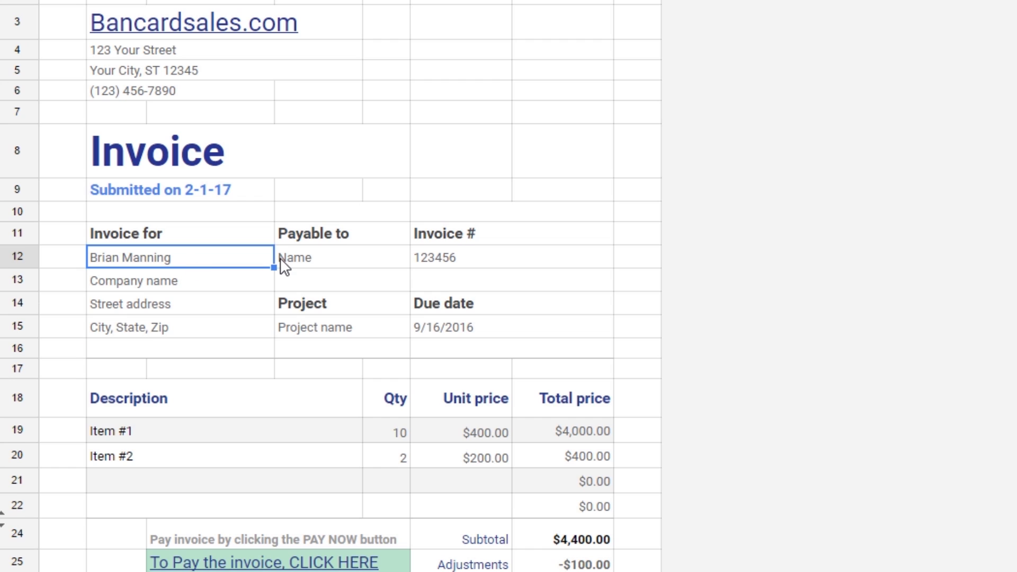
left_click(186, 194)
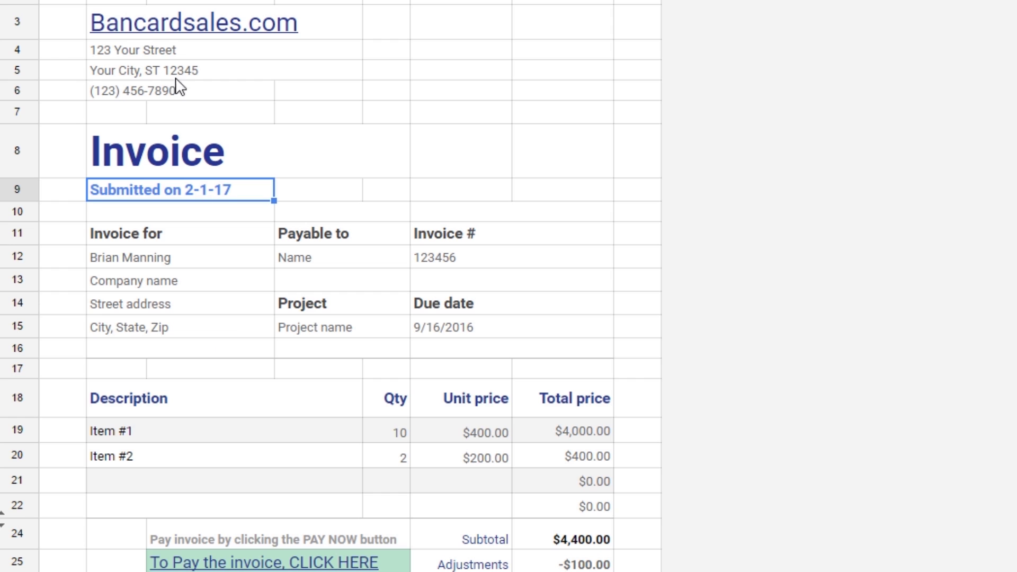
- Insert the uploaded BancardSales logo and resize it into the top-right corner at F3:G3
left_click(559, 31)
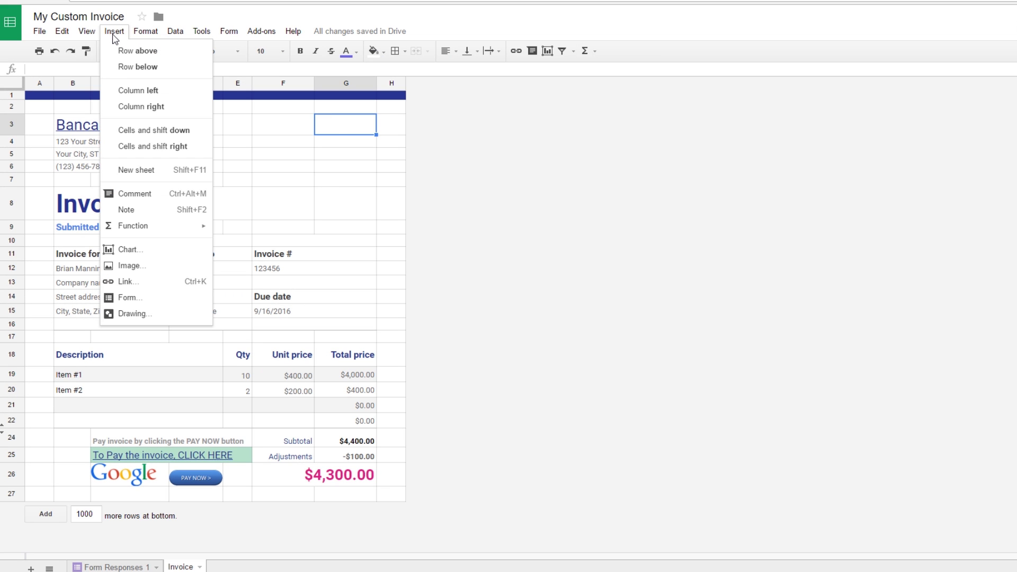
left_click(154, 265)
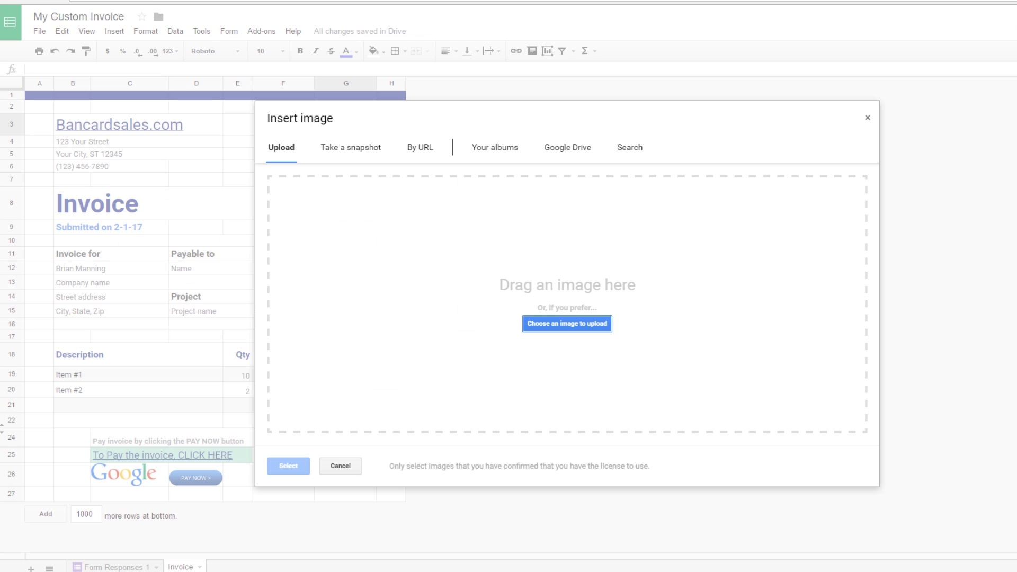
left_click_drag(2, 265, 442, 284)
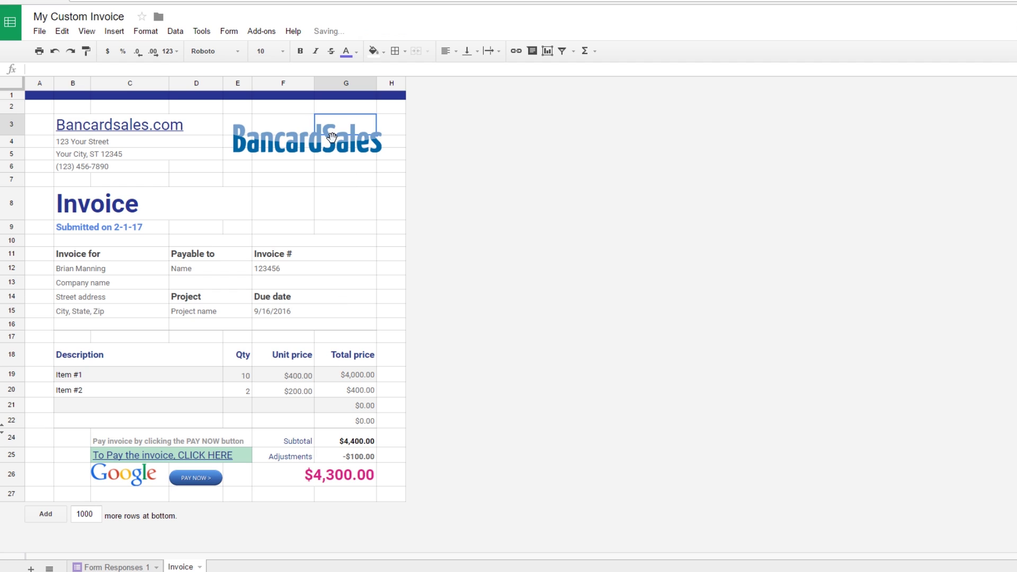
left_click(333, 138)
left_click_drag(234, 154, 286, 133)
left_click(295, 169)
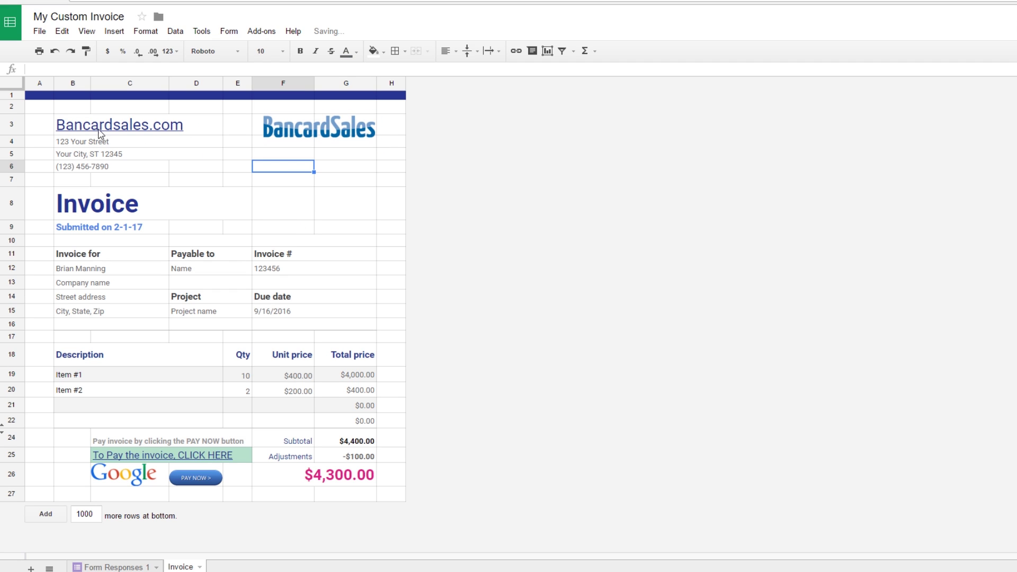
- Set the Bancardsales.com heading in B3 to font size 10
left_click(74, 130)
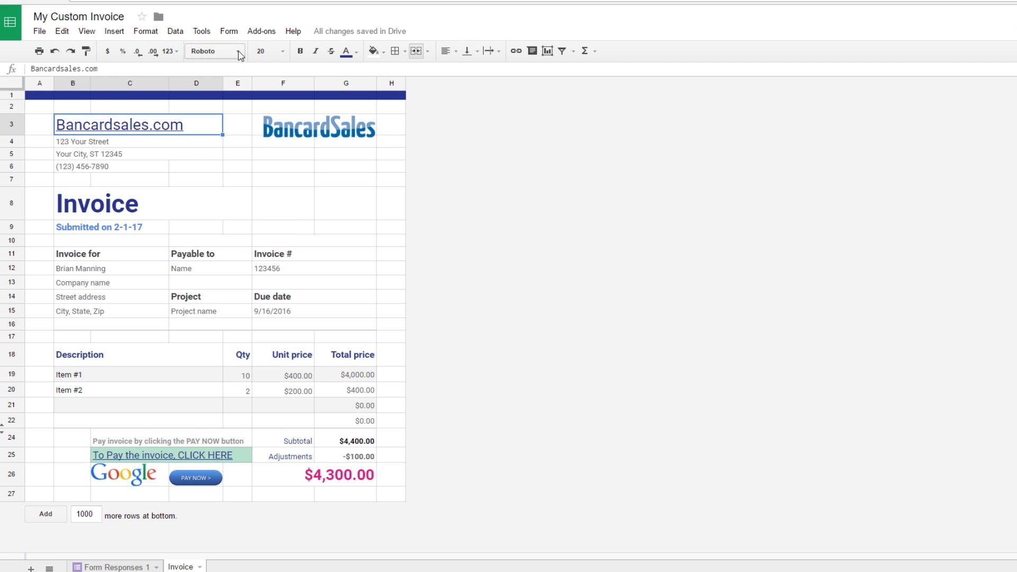
left_click(261, 52)
type("10")
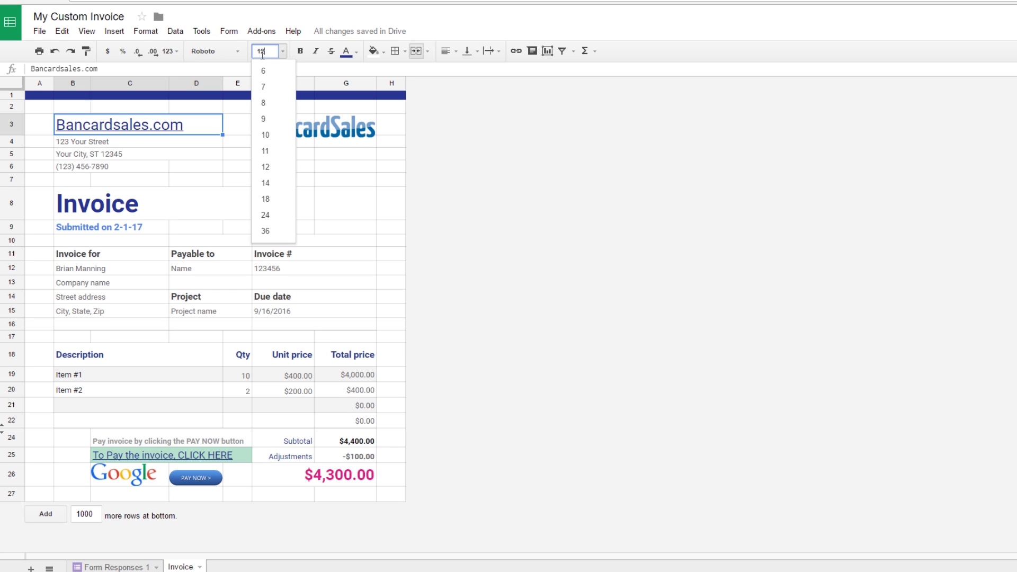
key("Return")
left_click(228, 152)
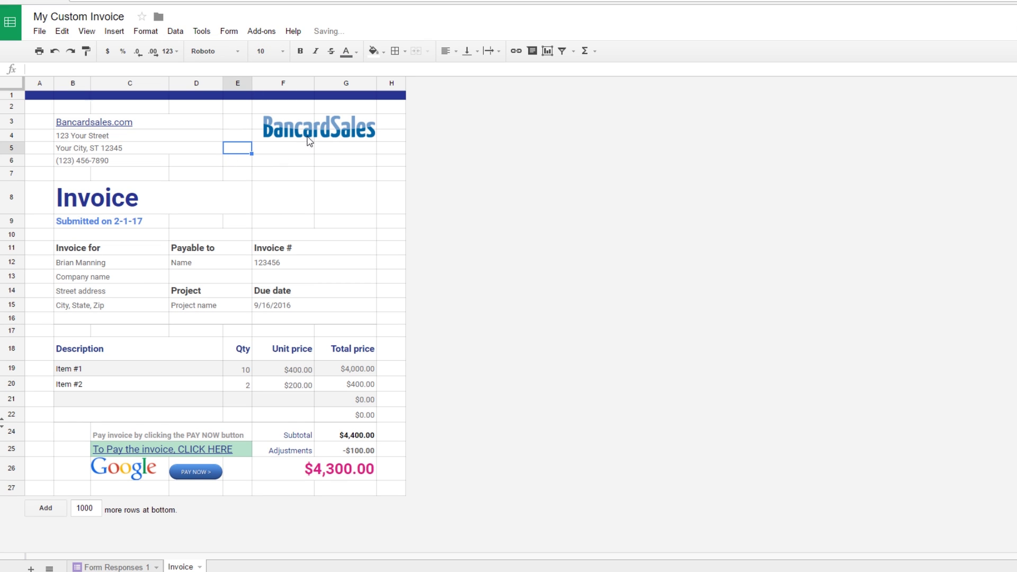
left_click(69, 138)
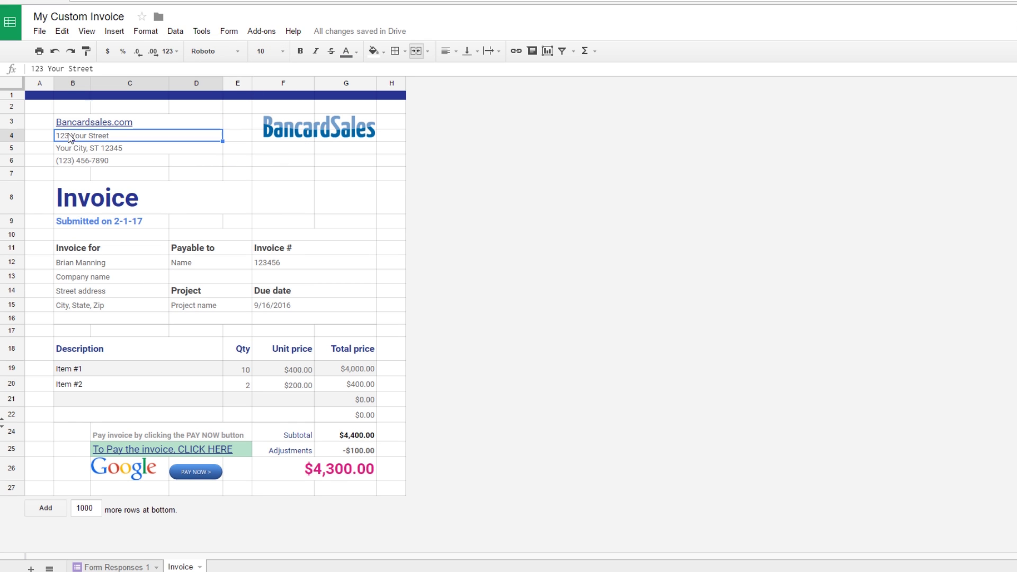
- Replace the two item descriptions with 'Consulting Services' and 'Website Project'
left_click(68, 162)
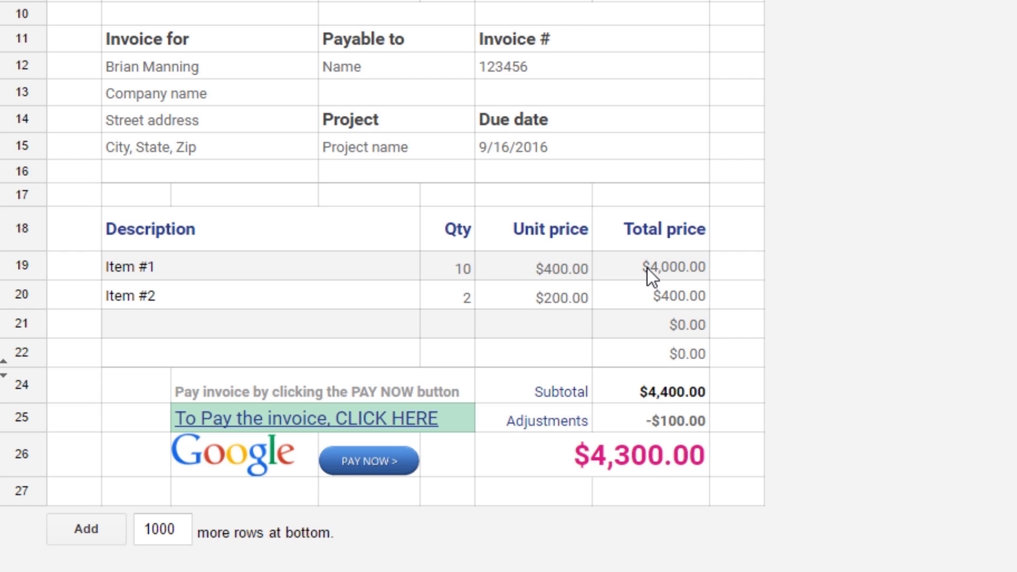
left_click(233, 266)
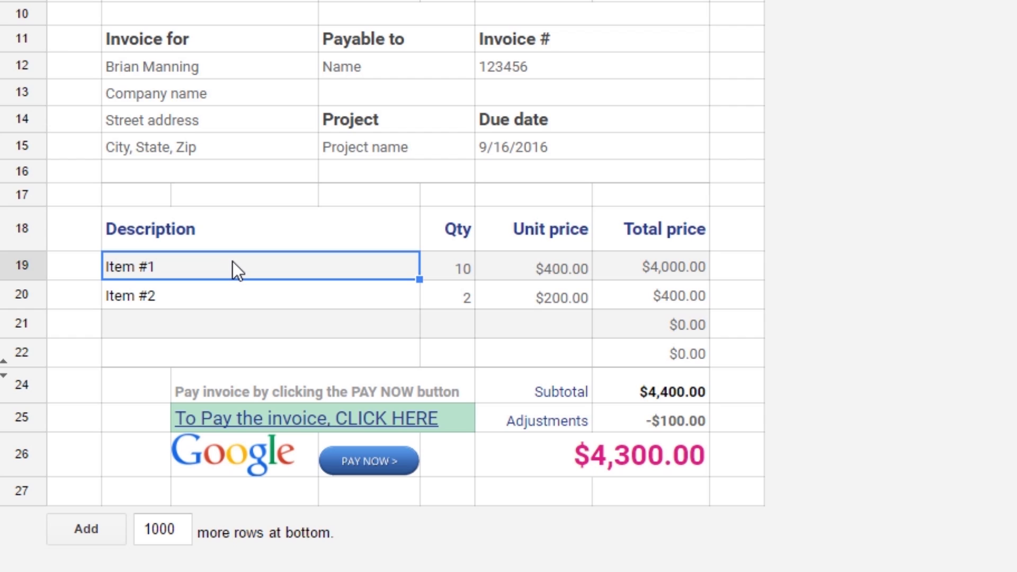
type("Cons")
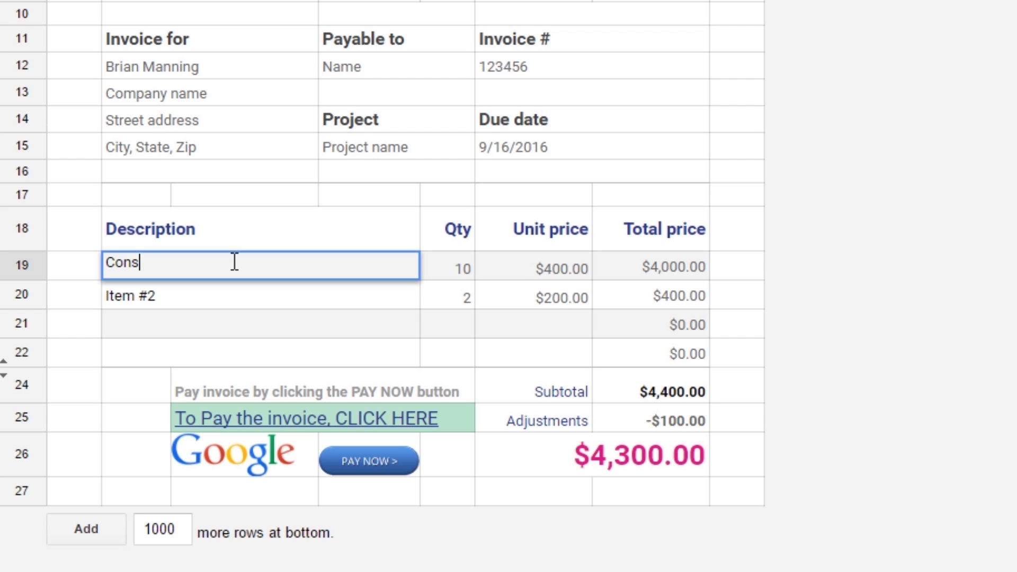
type("ulting Services")
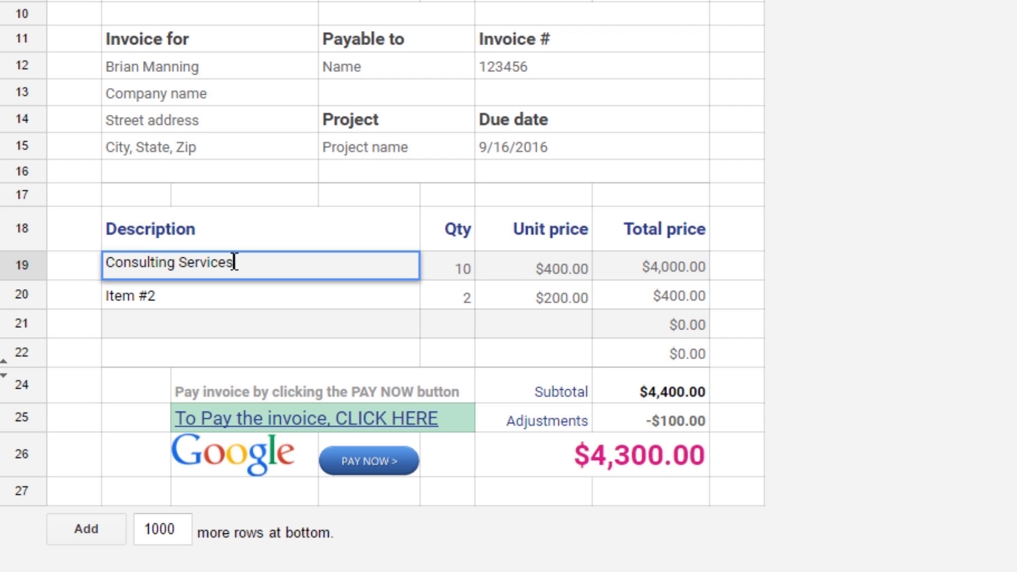
key("Tab")
key("Return")
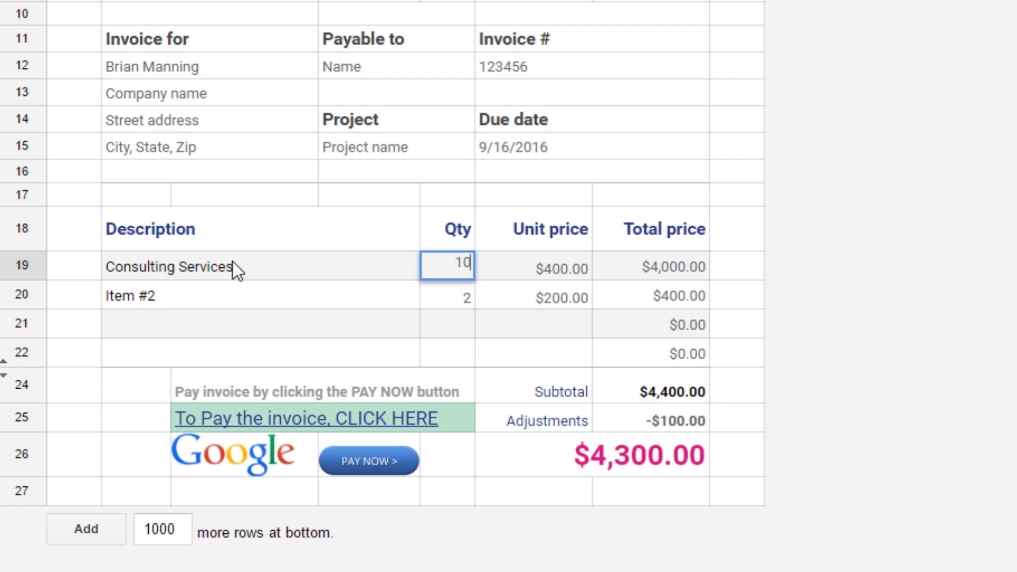
left_click(218, 301)
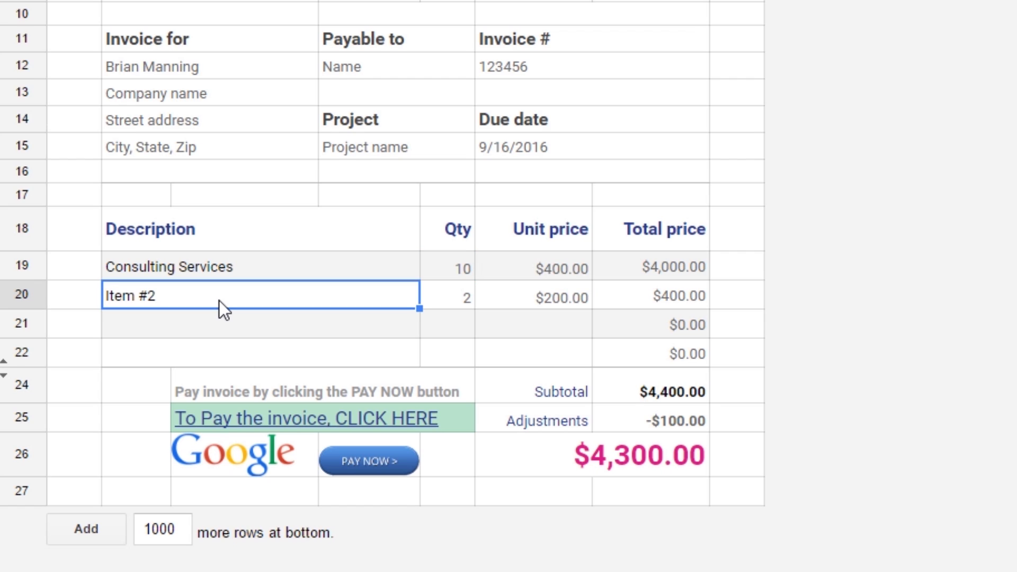
type("Website Project")
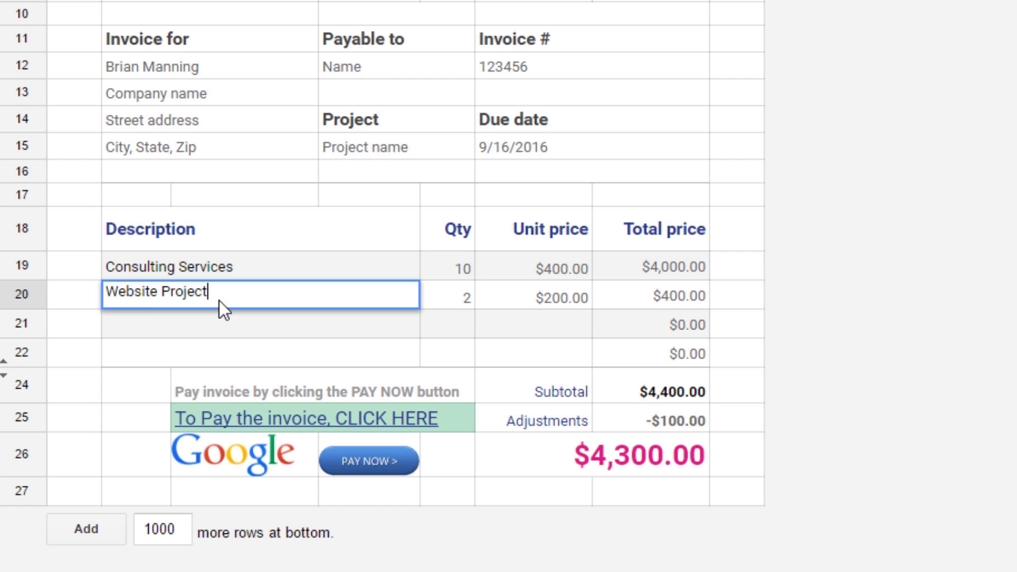
key("Tab")
- Set both item quantities to 1 and unit prices to $500 and $100
left_click(448, 262)
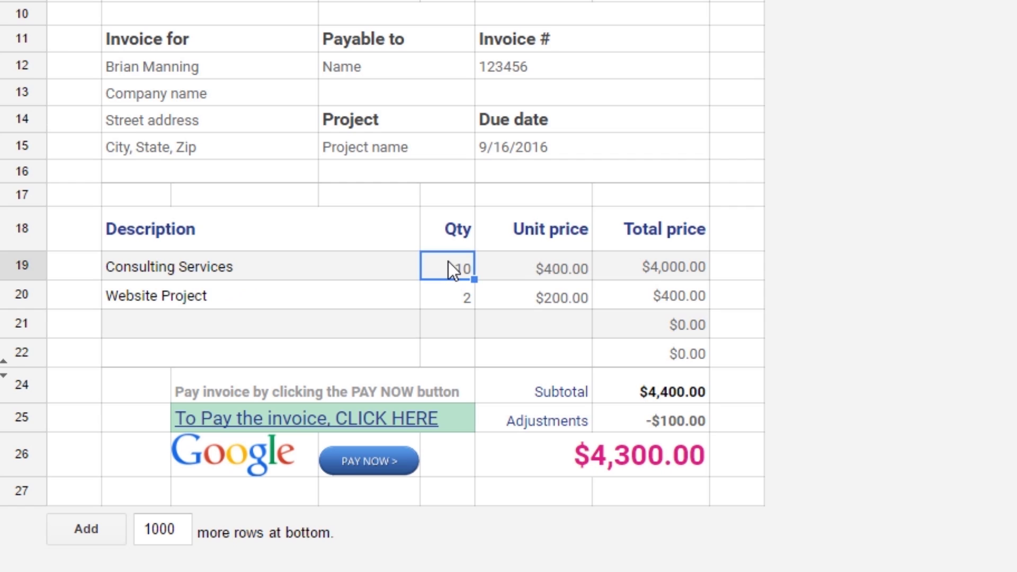
type("1")
key("Return")
type("1")
left_click(543, 275)
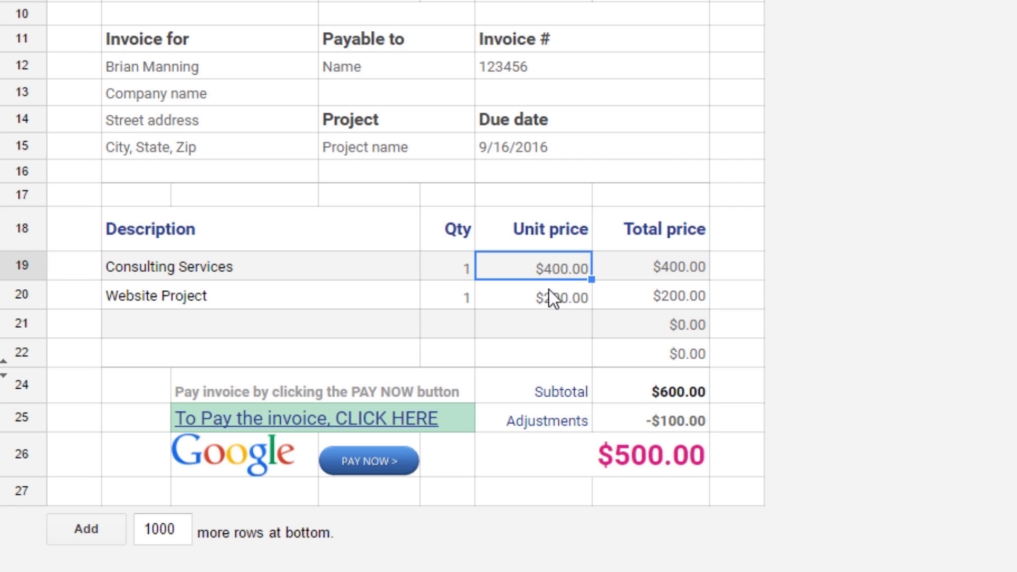
type("$500")
key("Return")
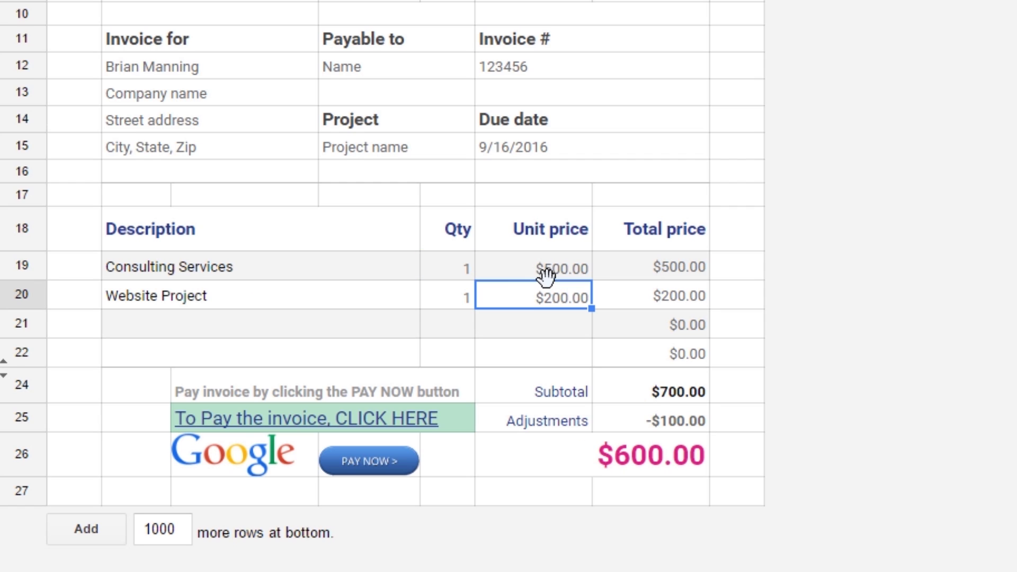
type("$100")
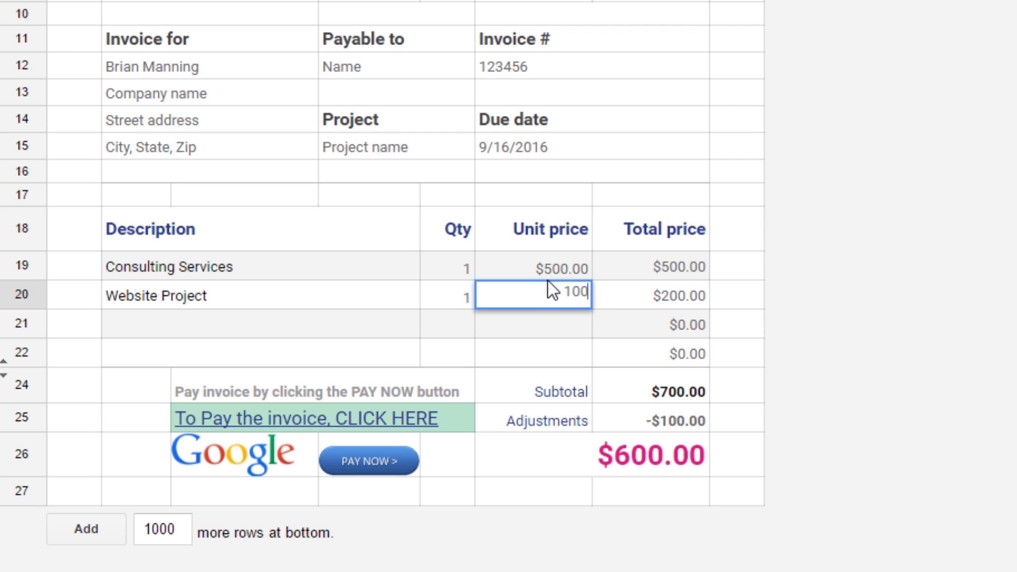
key("Return")
left_click(671, 272)
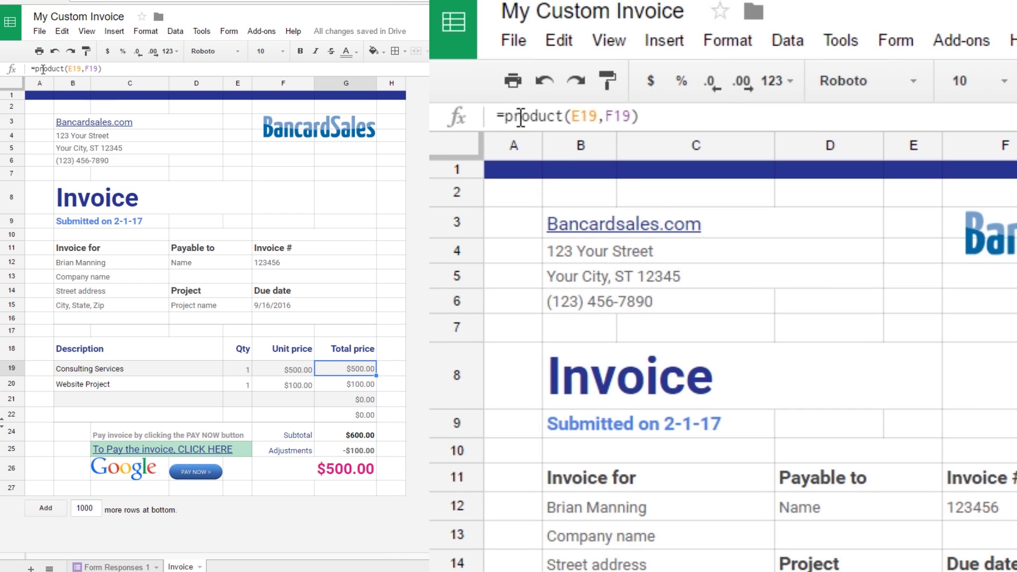
- Check the =product(E19,F19) total formula and change the Consulting Services quantity to 2
left_click_drag(106, 69, 28, 75)
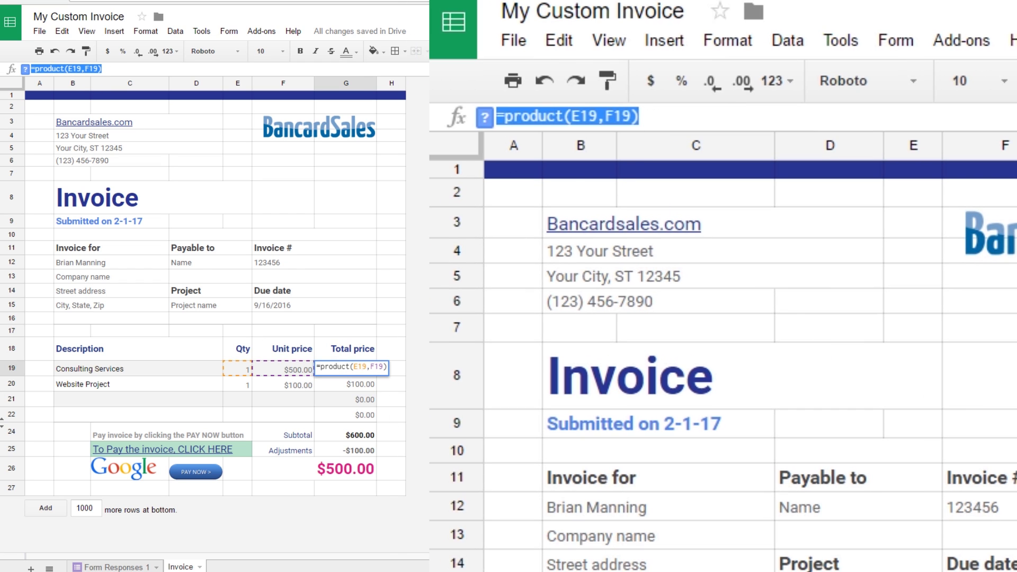
key("Tab")
left_click(366, 371)
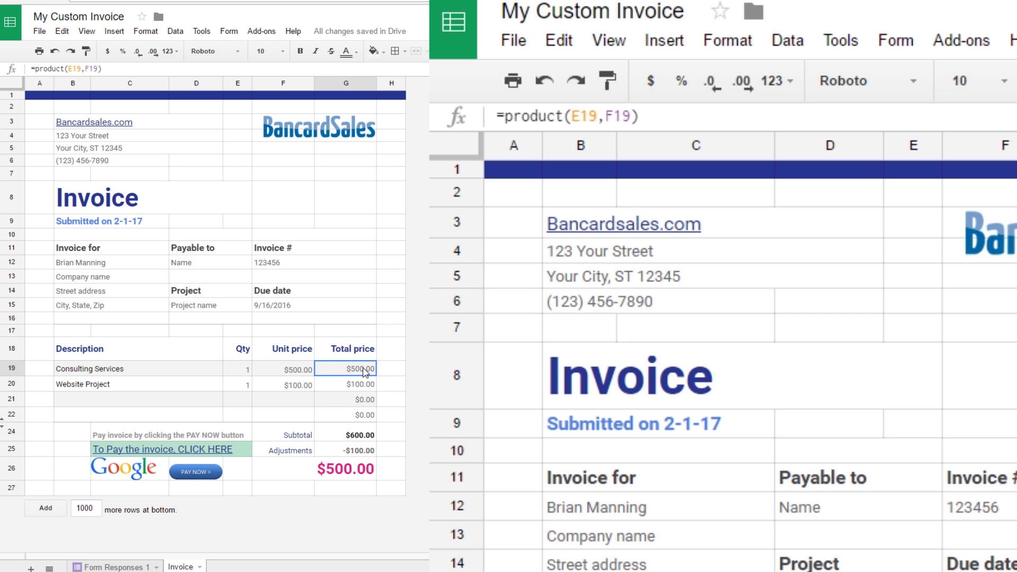
left_click(278, 373)
left_click(242, 373)
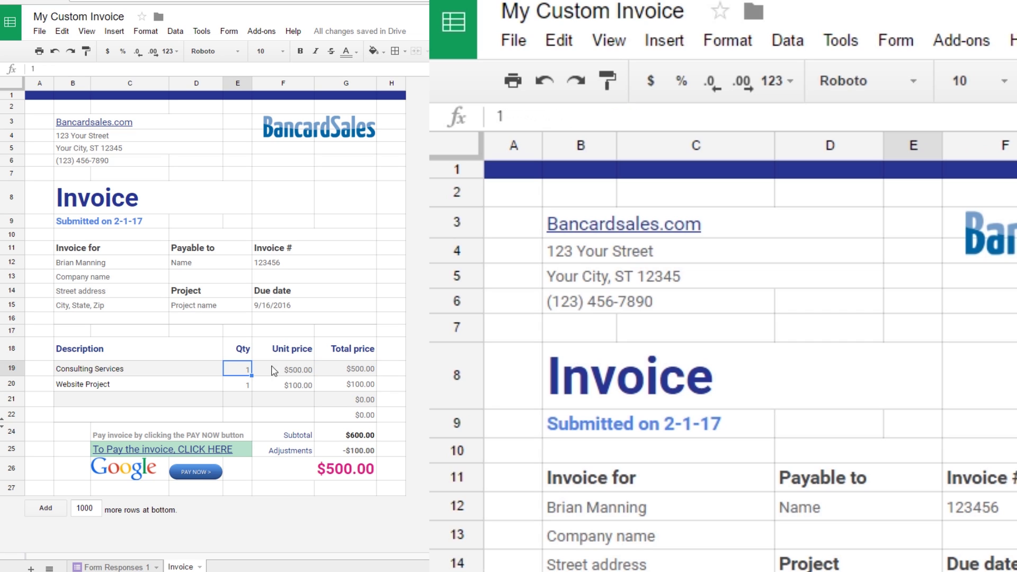
left_click(324, 374)
left_click(250, 371)
type("2")
key("Return")
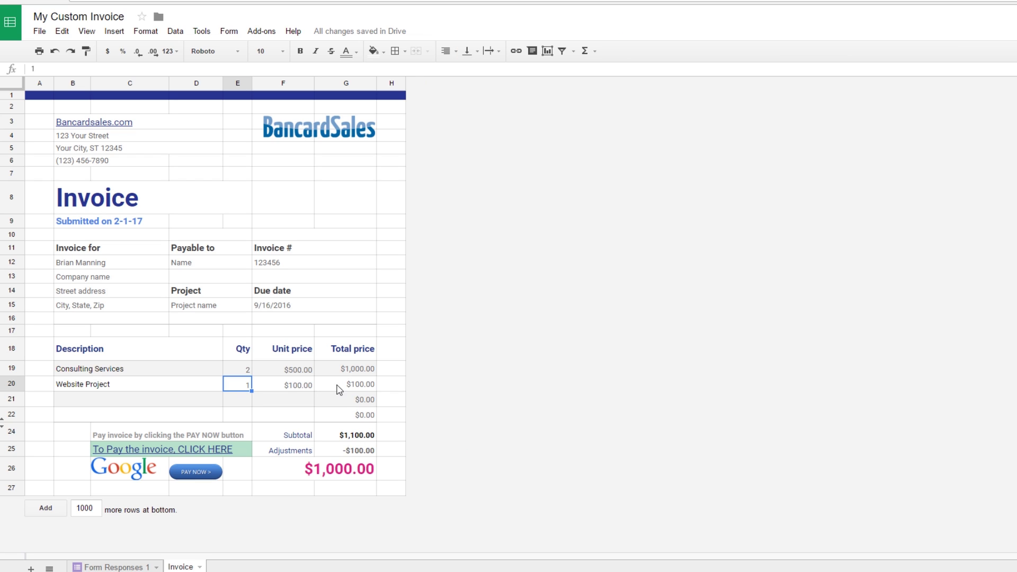
- Clear the $0.00 placeholder totals from empty rows G21:G22
left_click_drag(348, 405, 347, 415)
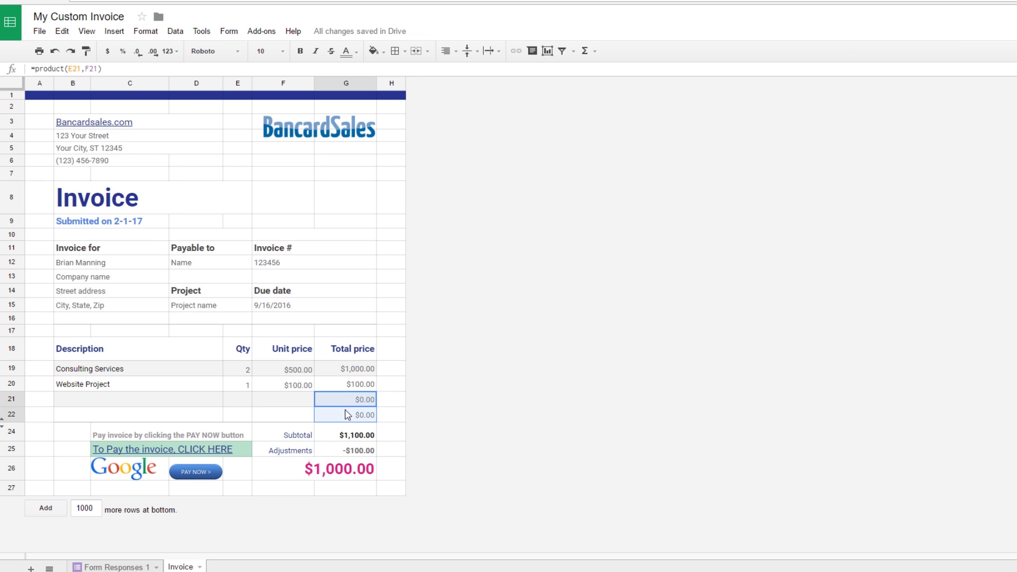
key("Delete")
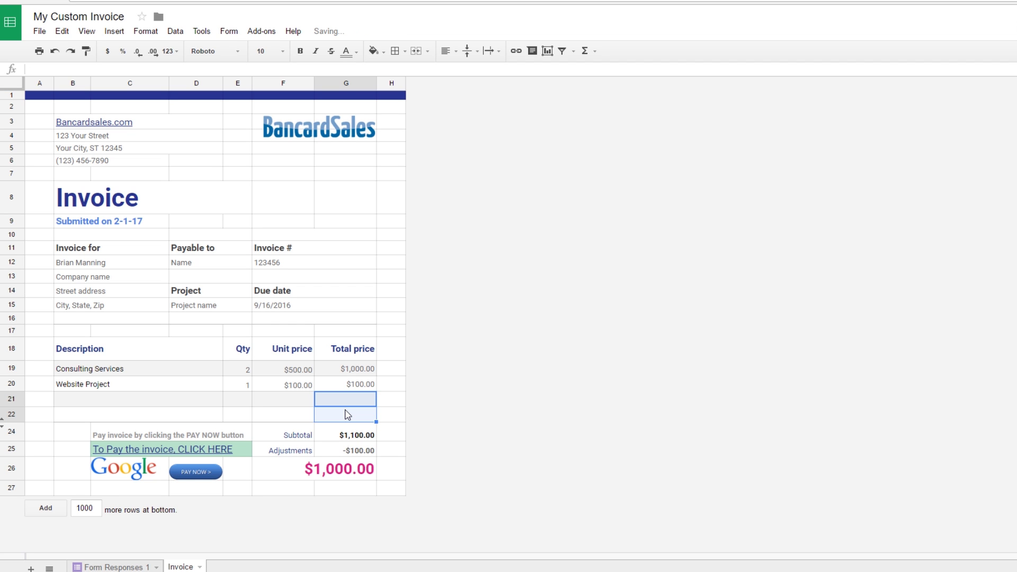
left_click(288, 451)
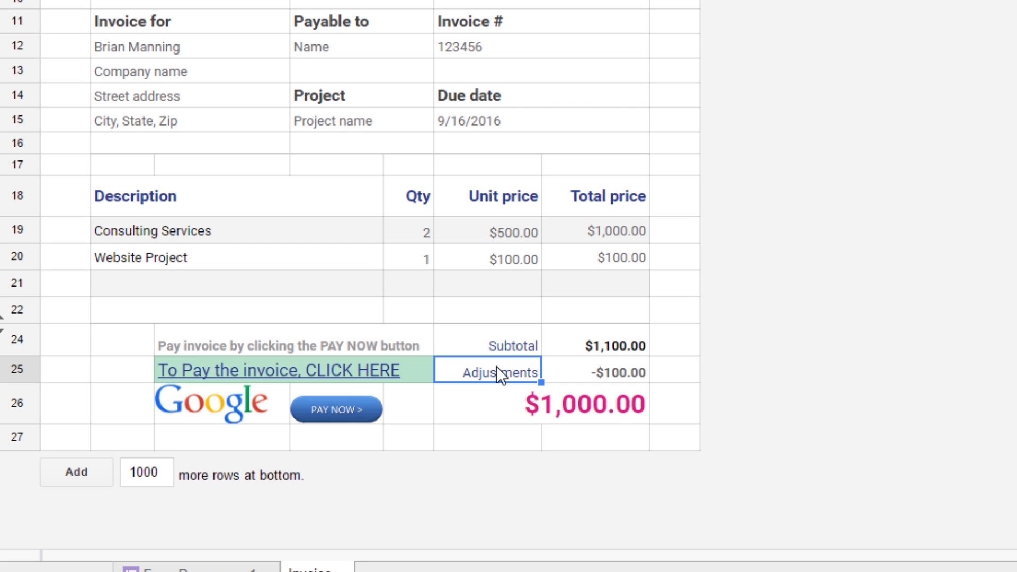
type("Other")
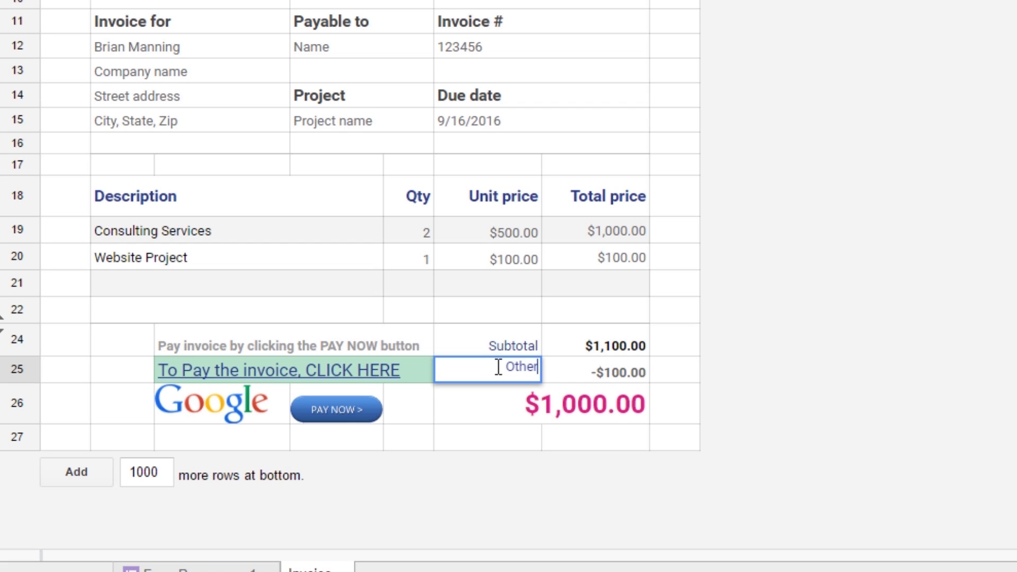
key("Tab")
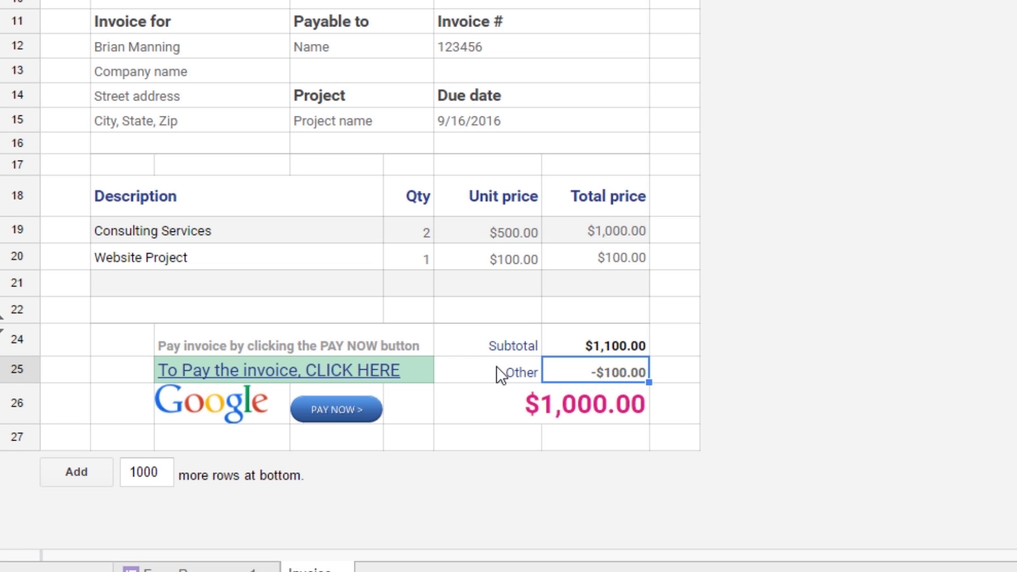
type("0")
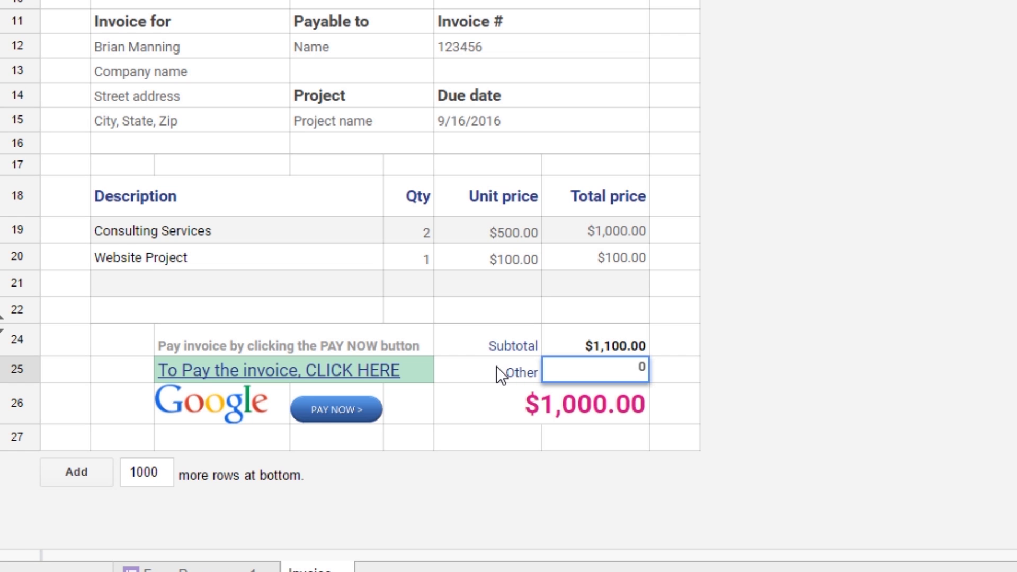
key("Return")
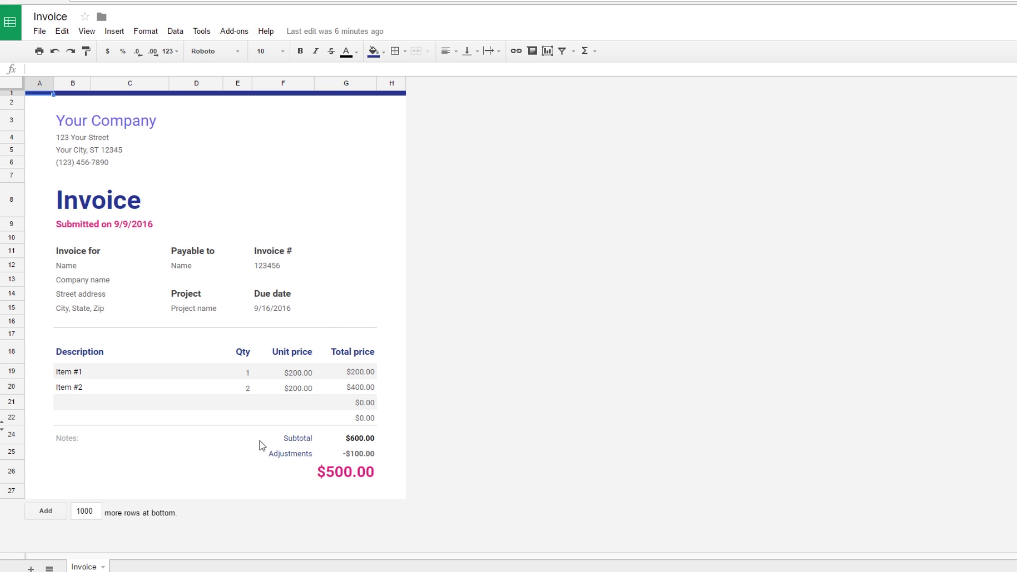
left_click(113, 448)
left_click(72, 439)
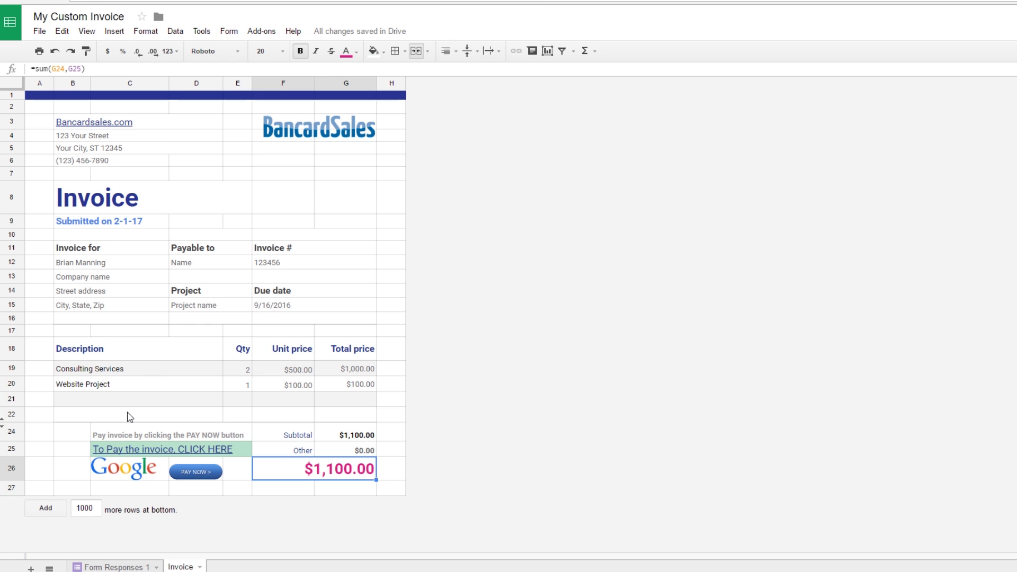
- Select cell D26 to reveal the HYPERLINK formula to simplypay.me behind the PAY NOW image
mouse_move(207, 474)
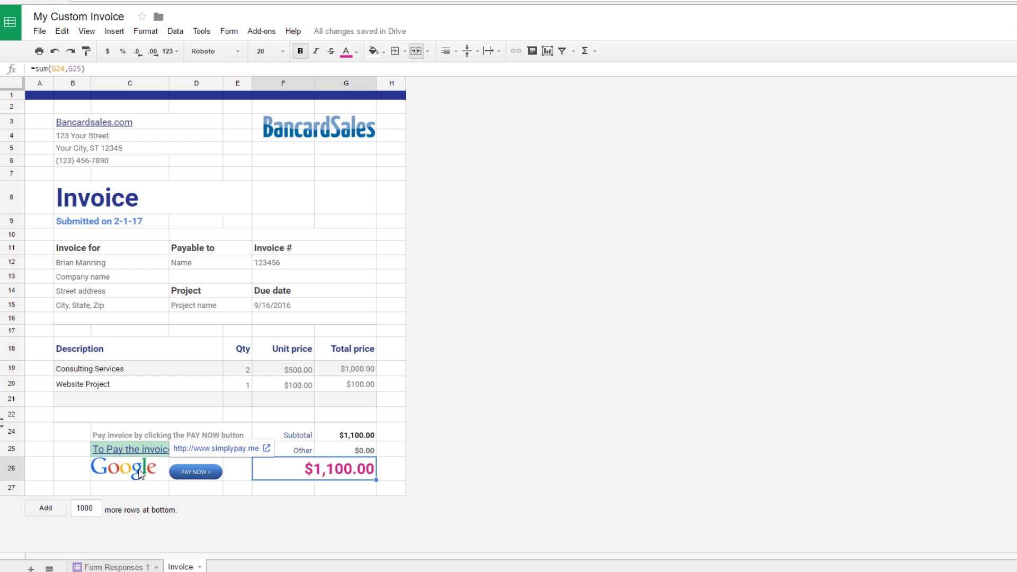
mouse_move(135, 454)
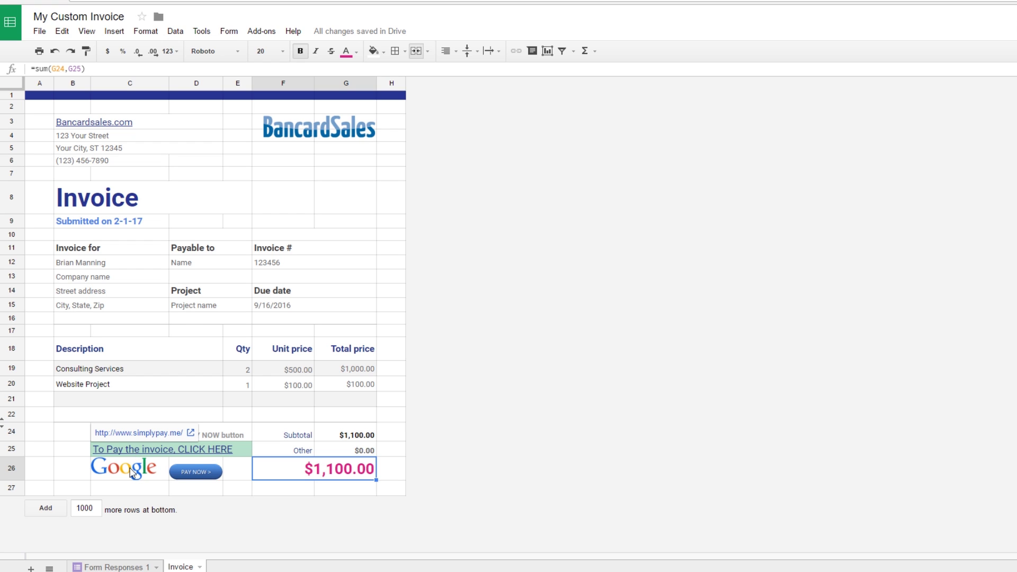
left_click(75, 476)
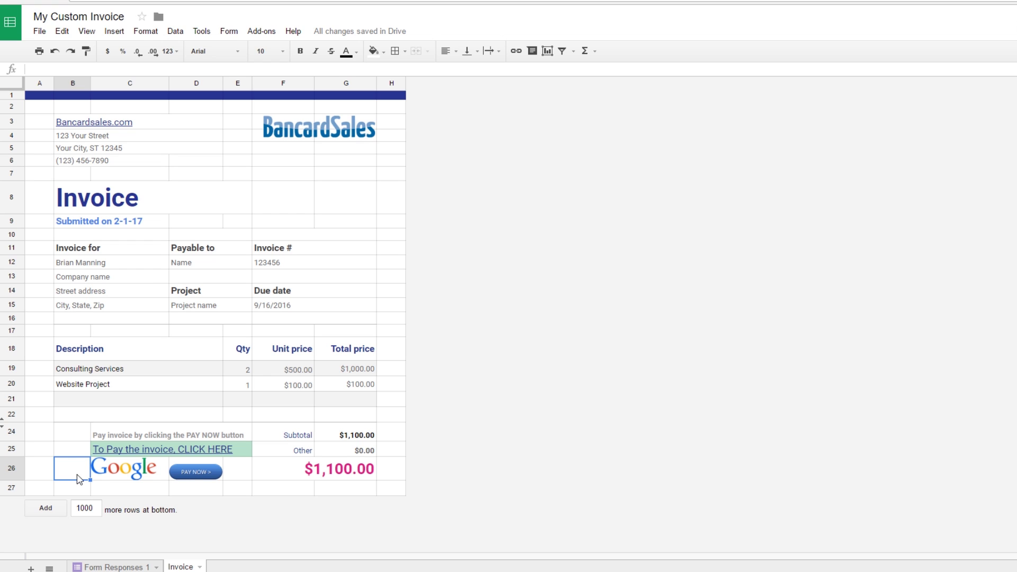
mouse_move(194, 477)
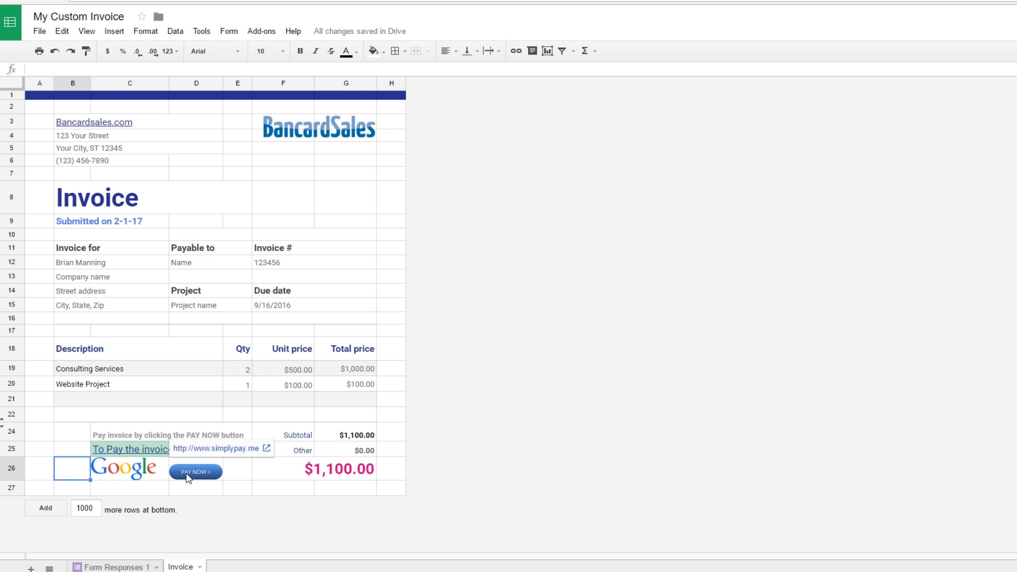
mouse_move(152, 479)
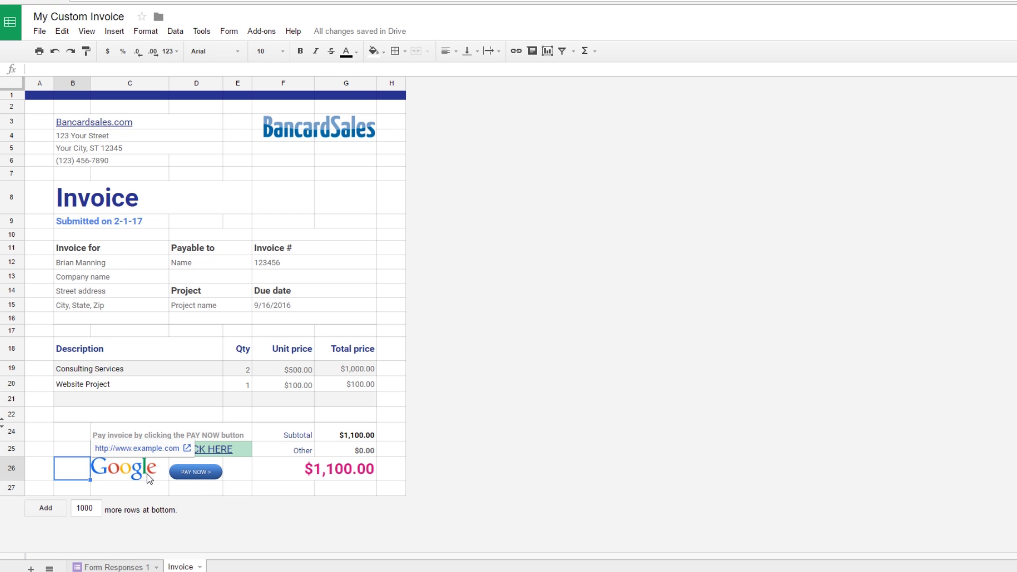
left_click(196, 476)
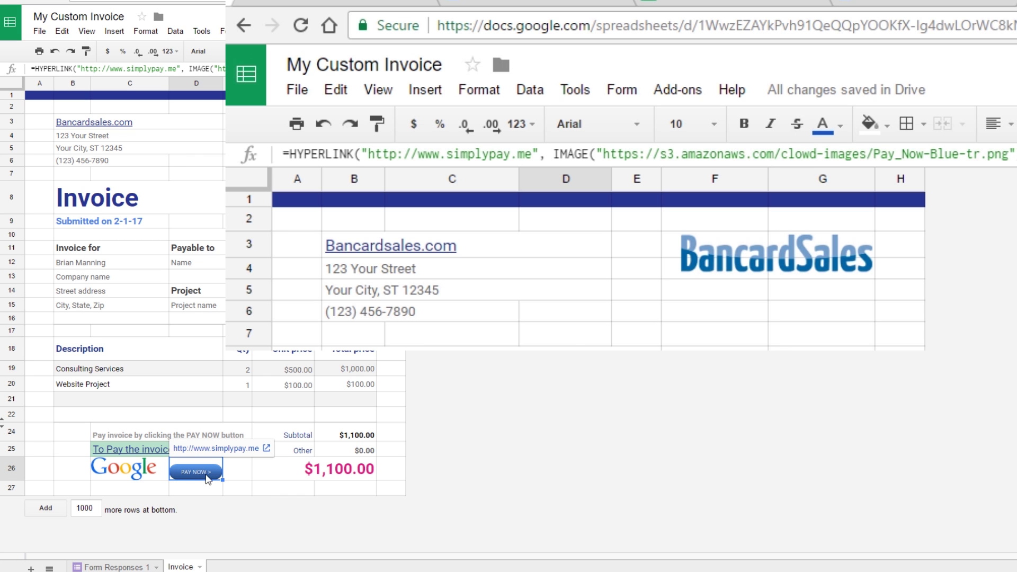
left_click_drag(398, 69, 30, 72)
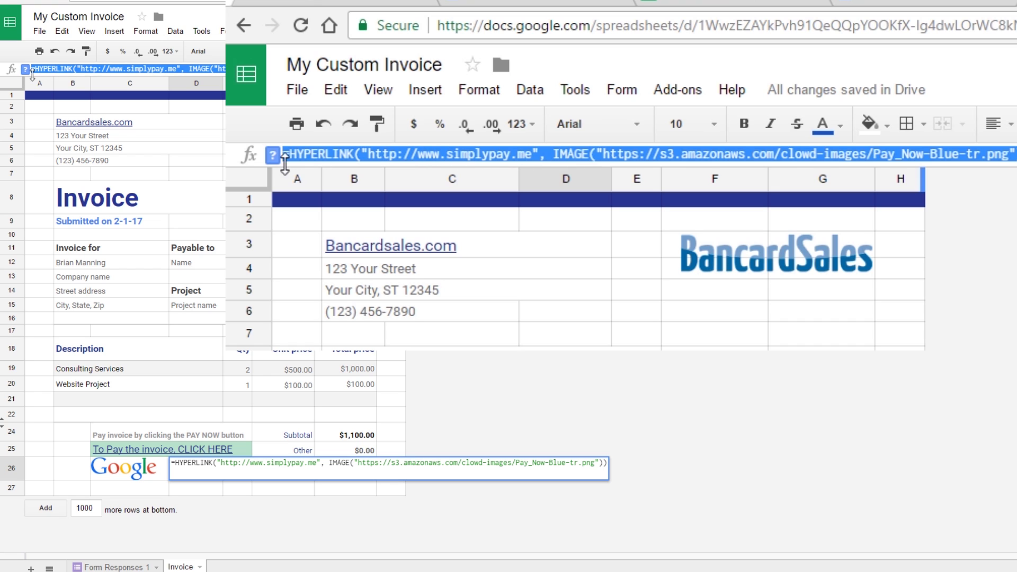
left_click(189, 350)
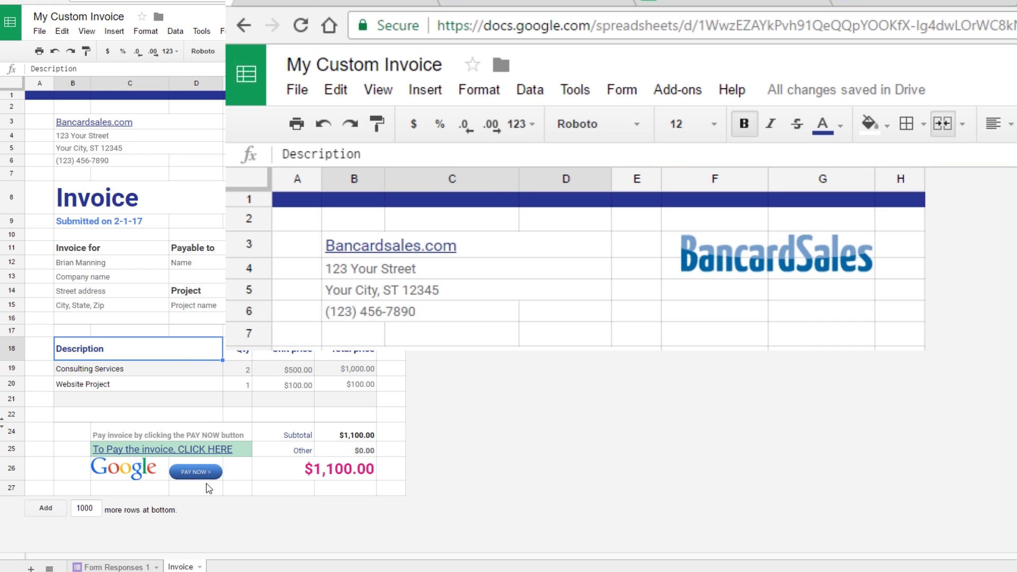
left_click(199, 474)
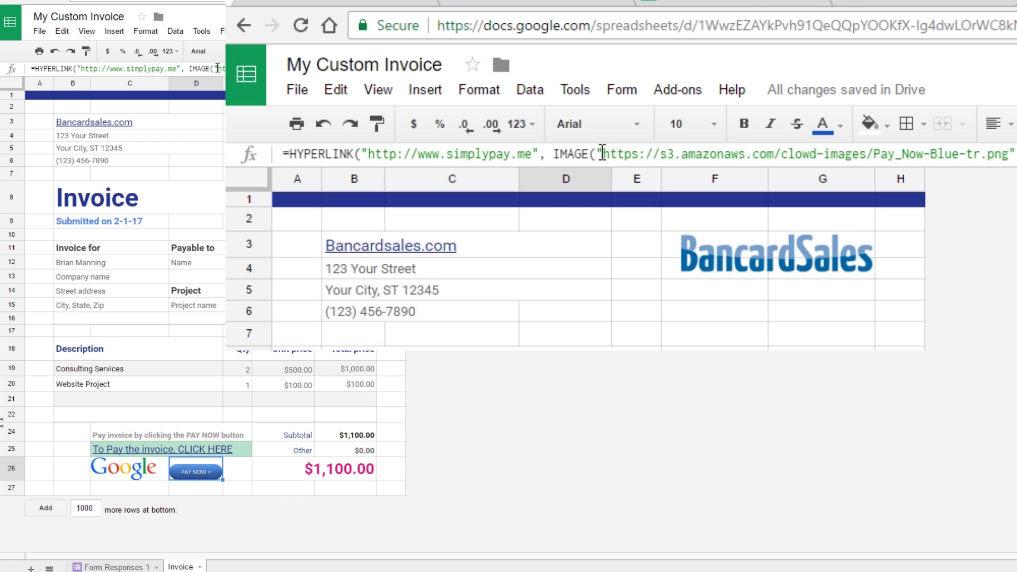
left_click(602, 154)
left_click_drag(603, 154, 1006, 165)
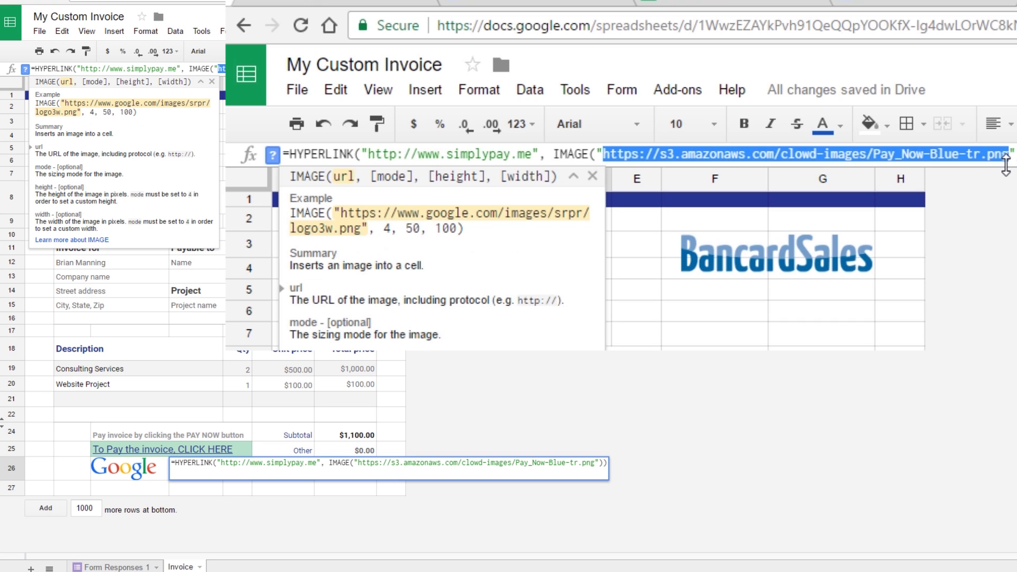
key("Return")
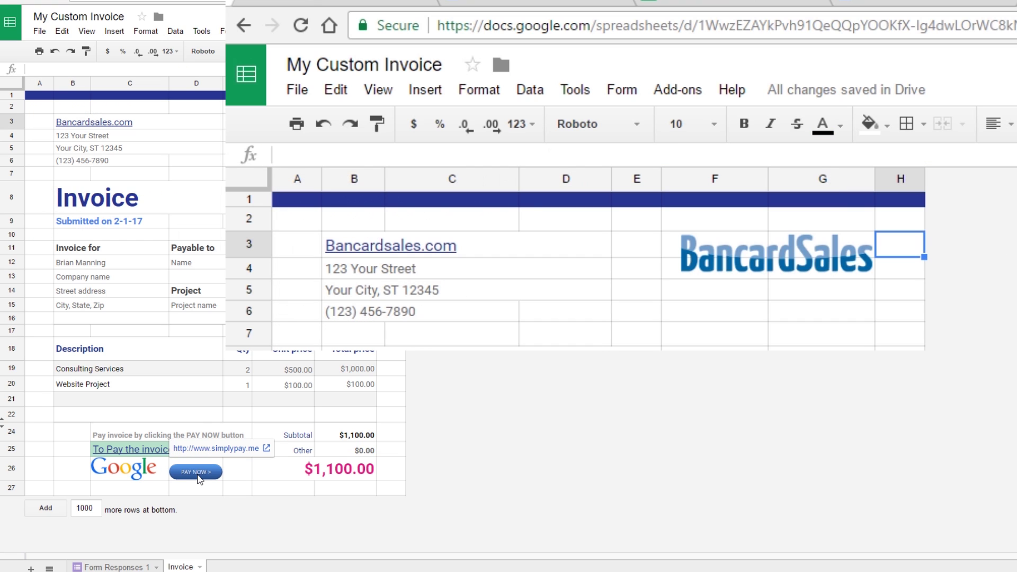
left_click(206, 471)
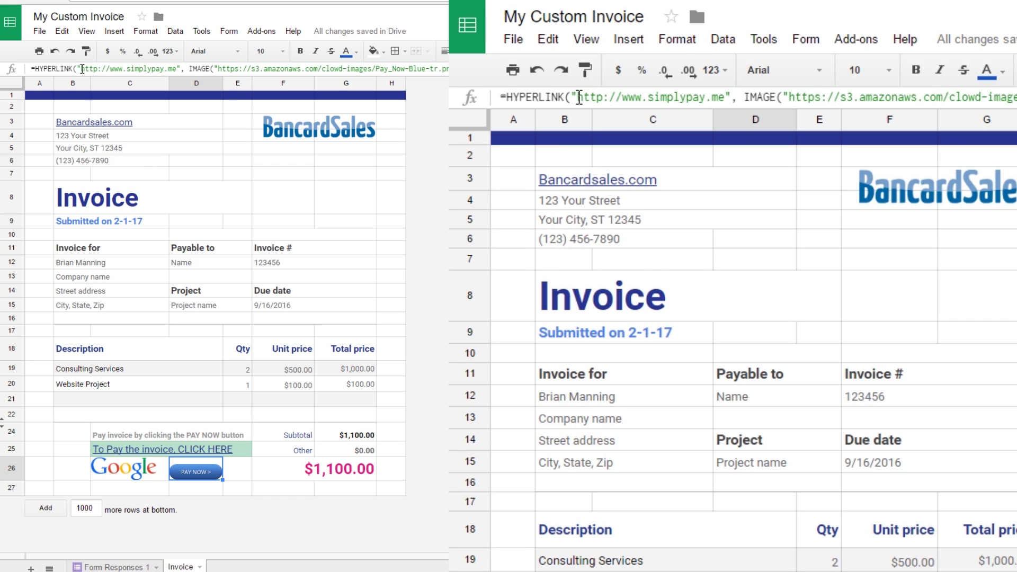
left_click_drag(82, 68, 177, 68)
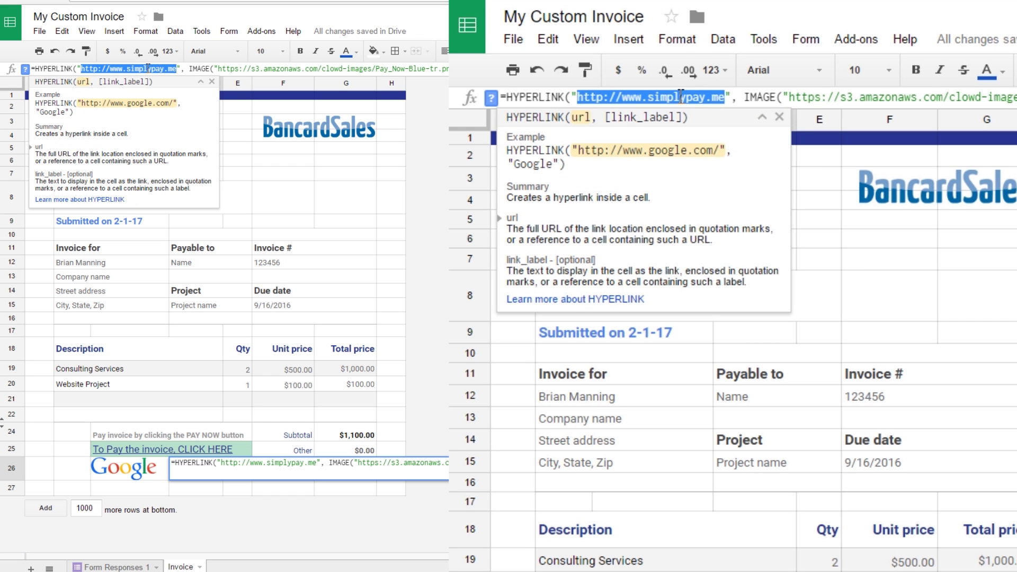
key("Escape")
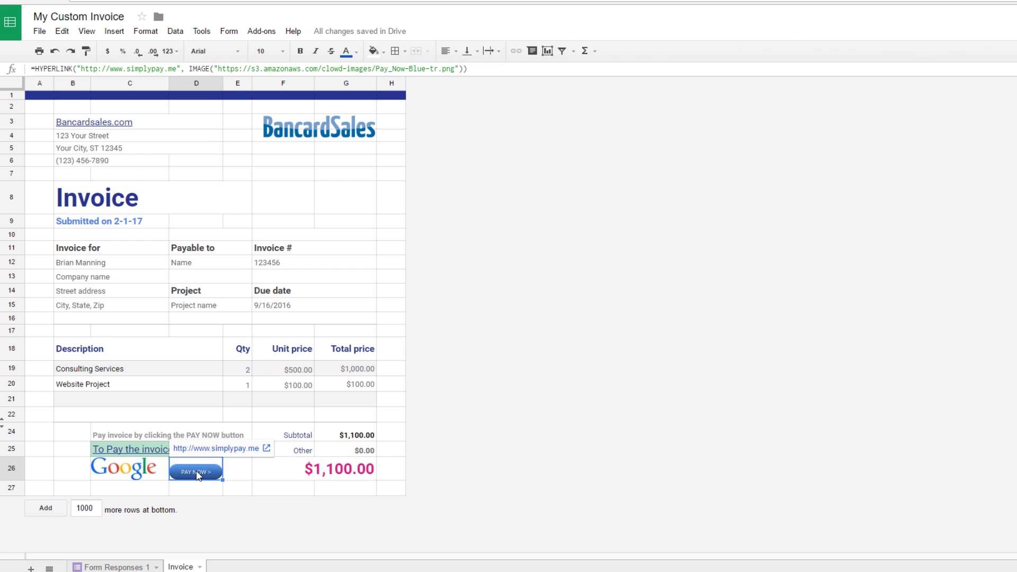
left_click(121, 476)
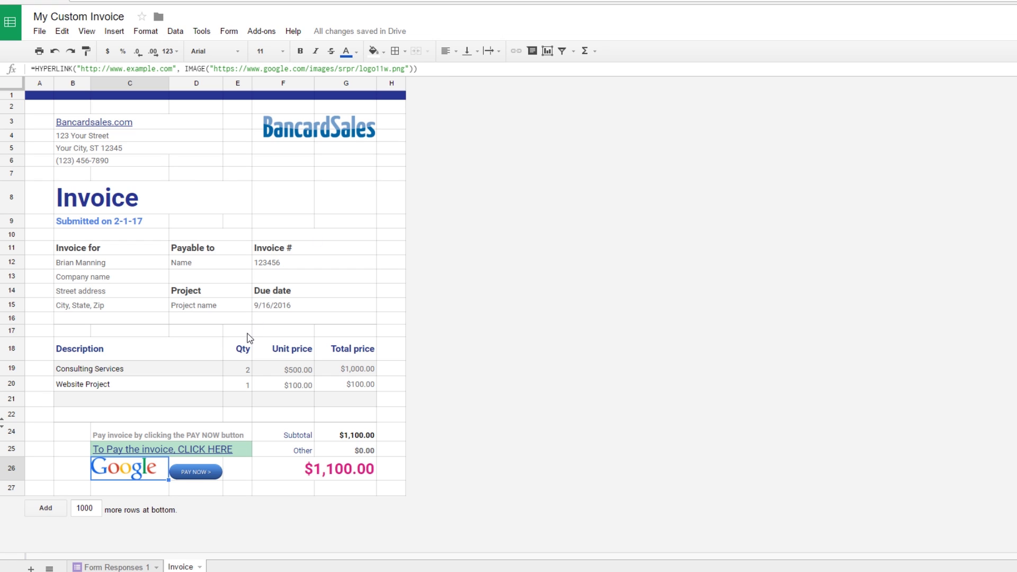
mouse_move(134, 469)
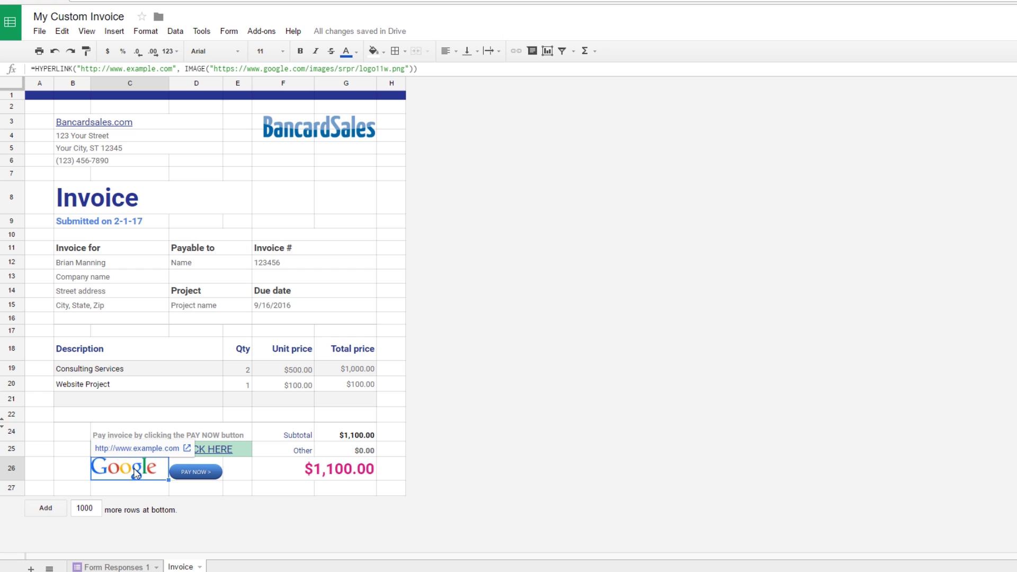
mouse_move(194, 476)
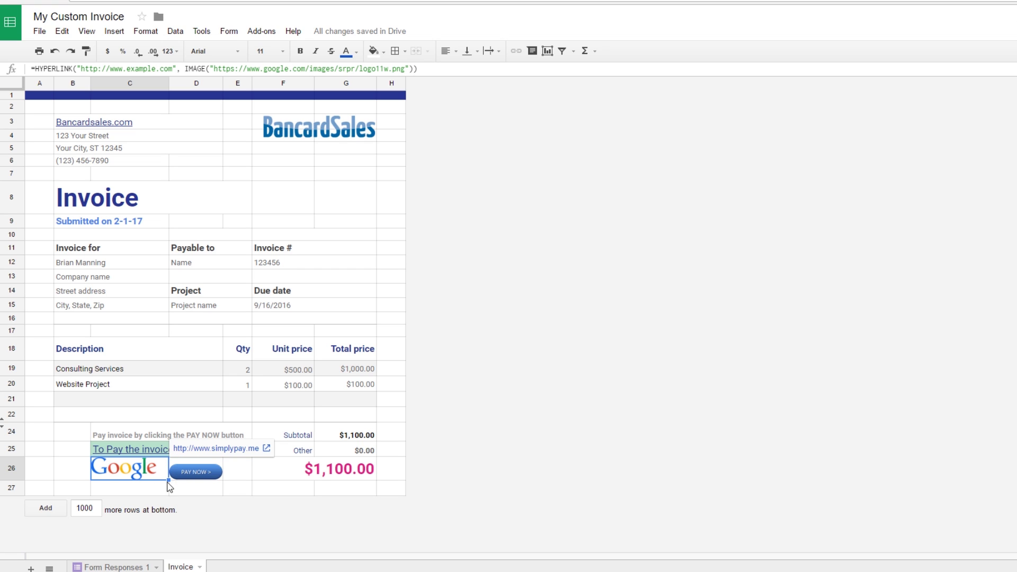
left_click(87, 476)
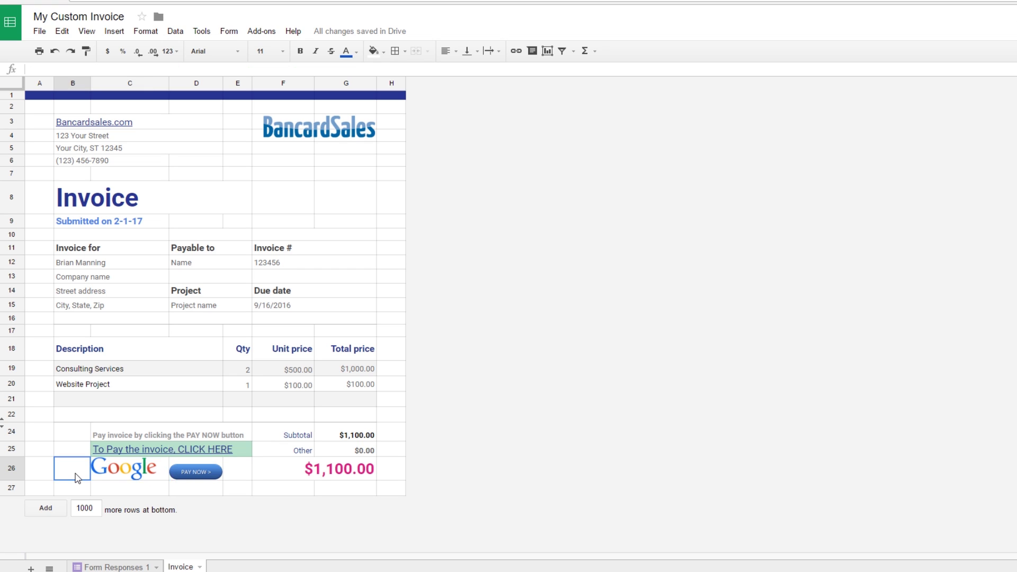
left_click(131, 453)
left_click(135, 492)
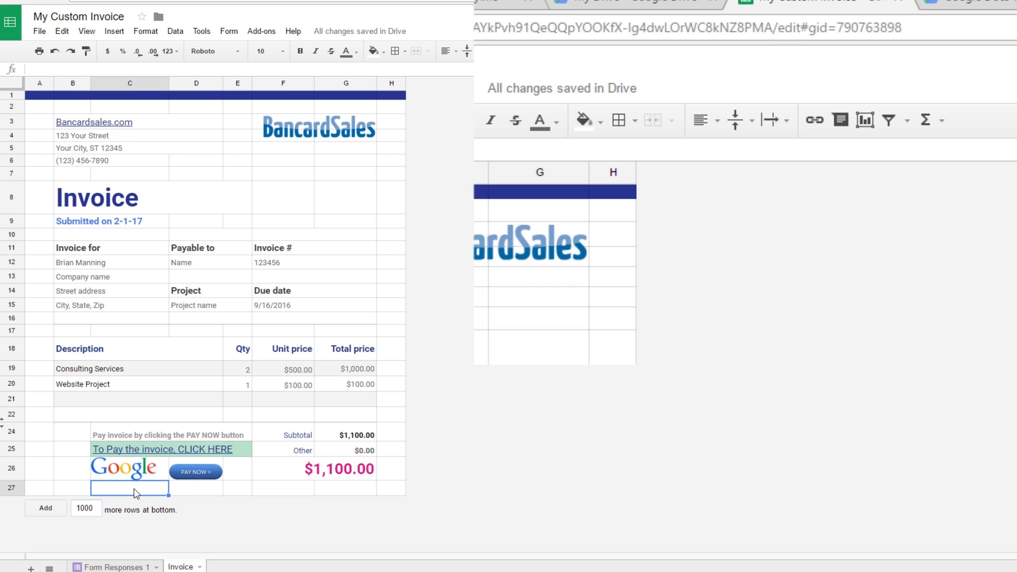
left_click(815, 125)
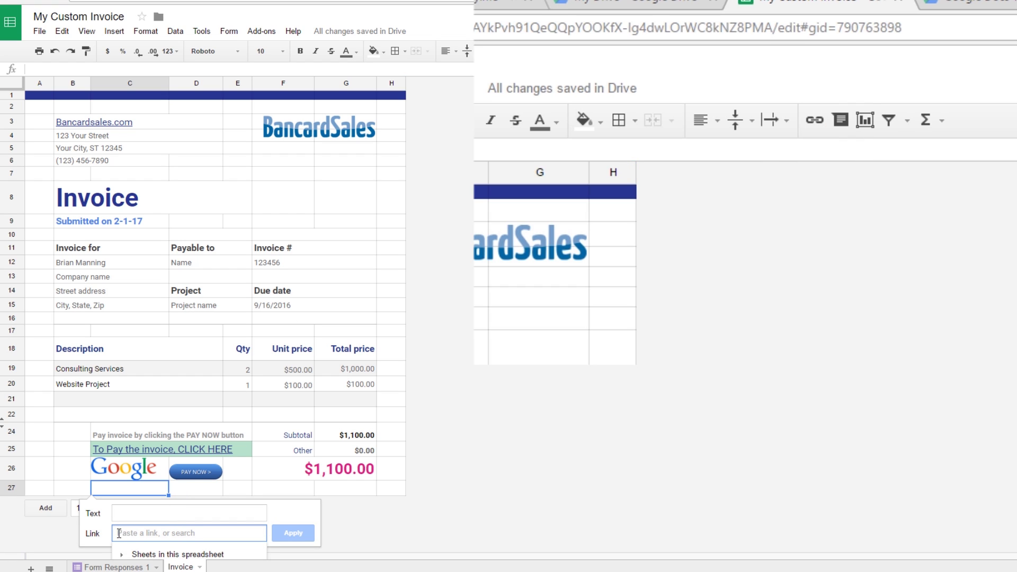
left_click(125, 516)
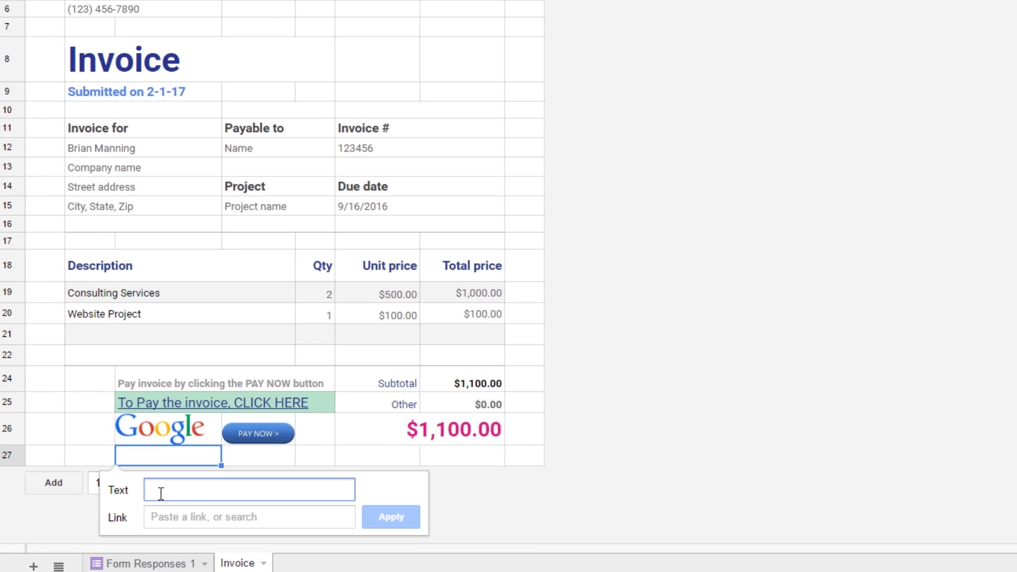
type("To")
type(" Pay thi")
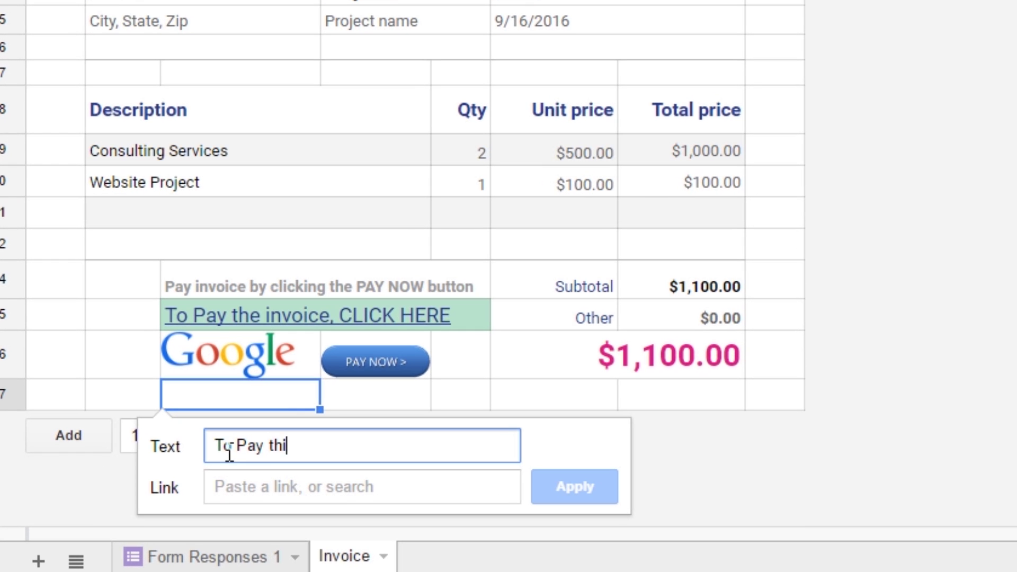
type("s invoice CLIC")
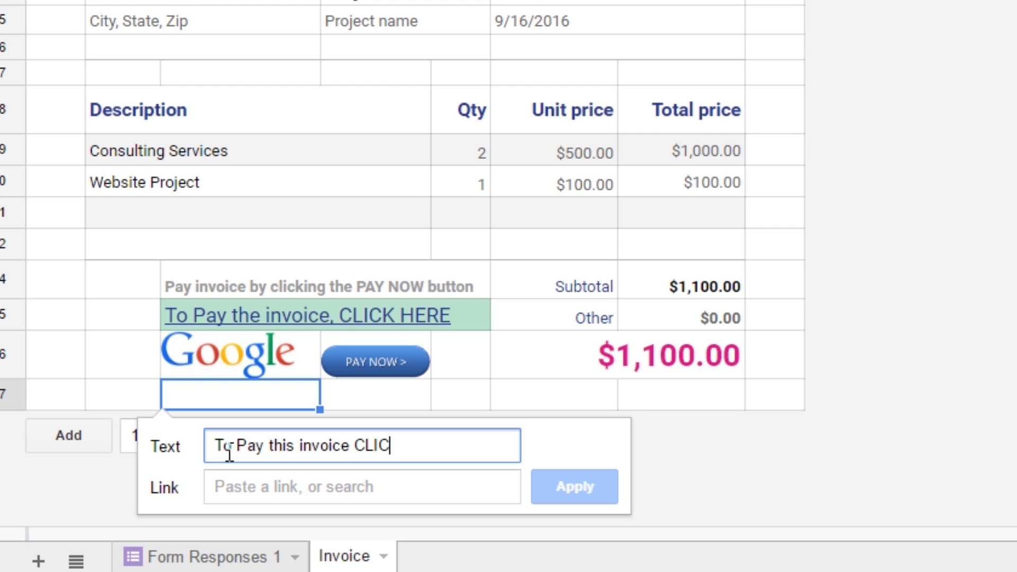
type("K HERE")
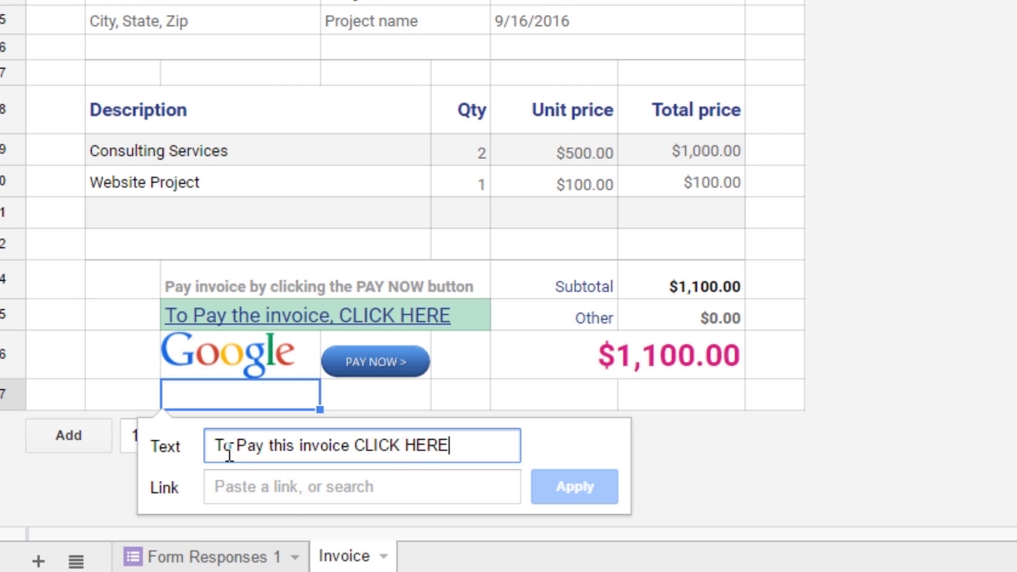
left_click(300, 487)
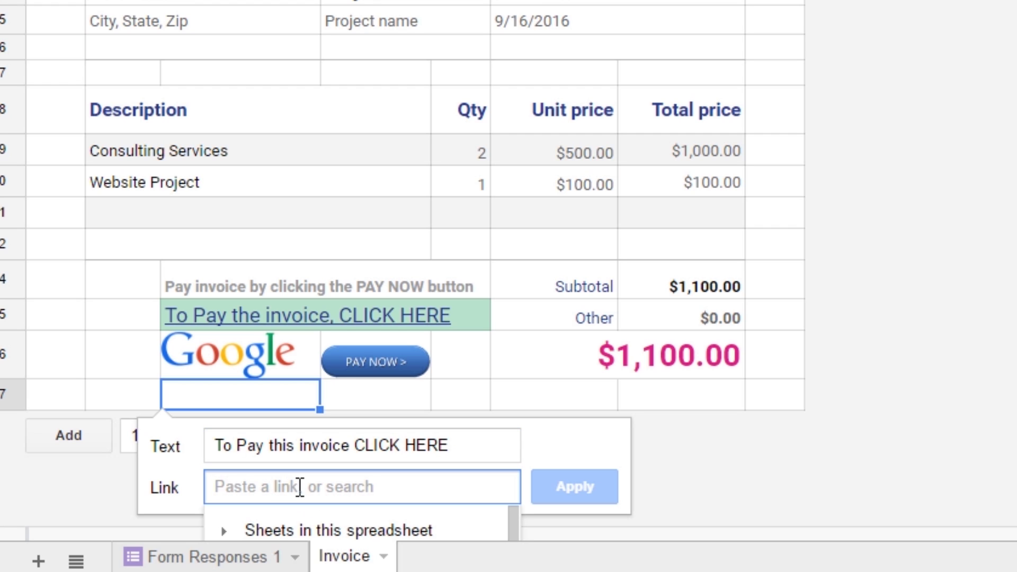
type("http")
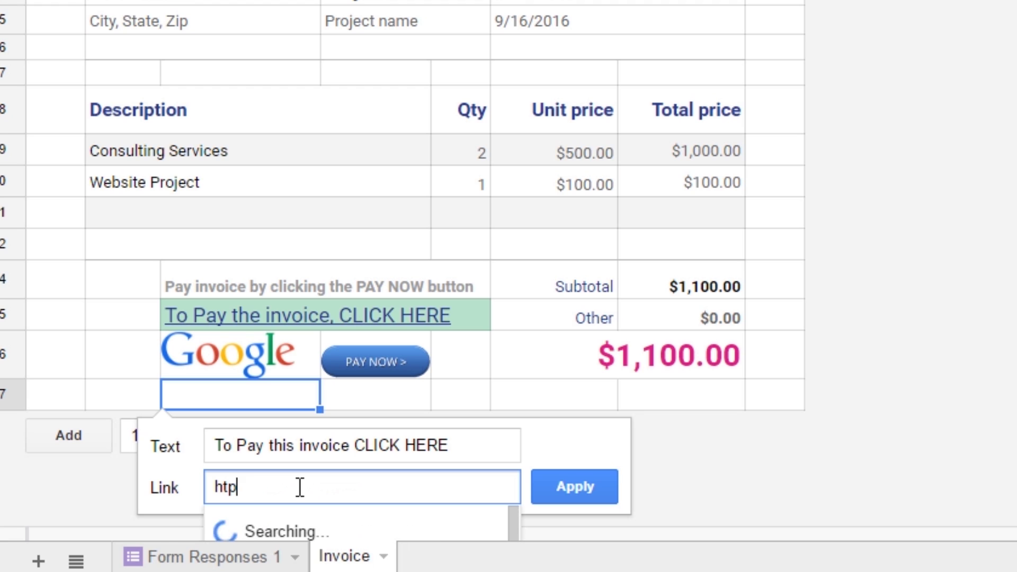
key("BackSpace")
key("BackSpace")
key("BackSpace")
type("tp")
key("BackSpace")
type("tp://www.")
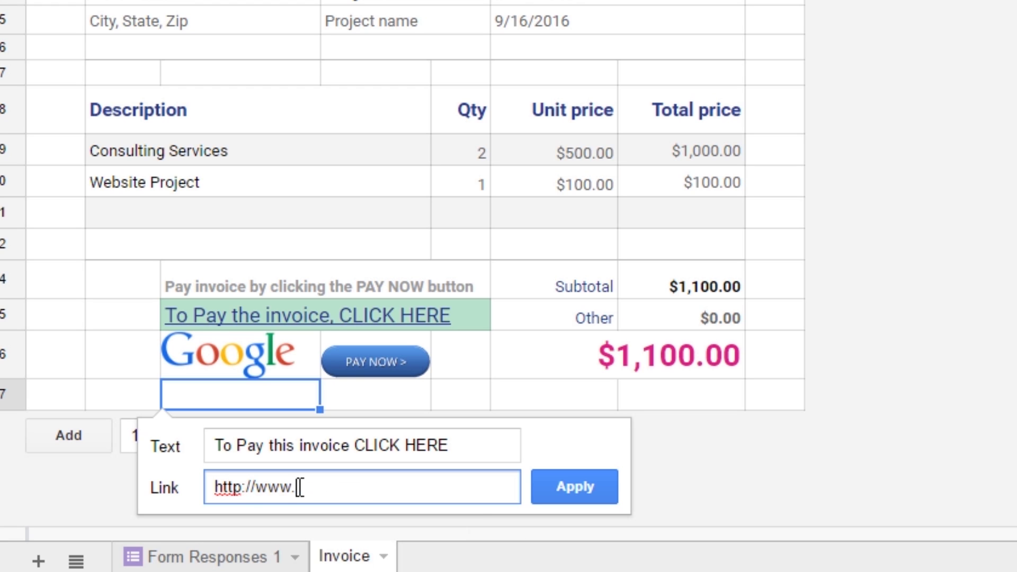
type("simplypay.me")
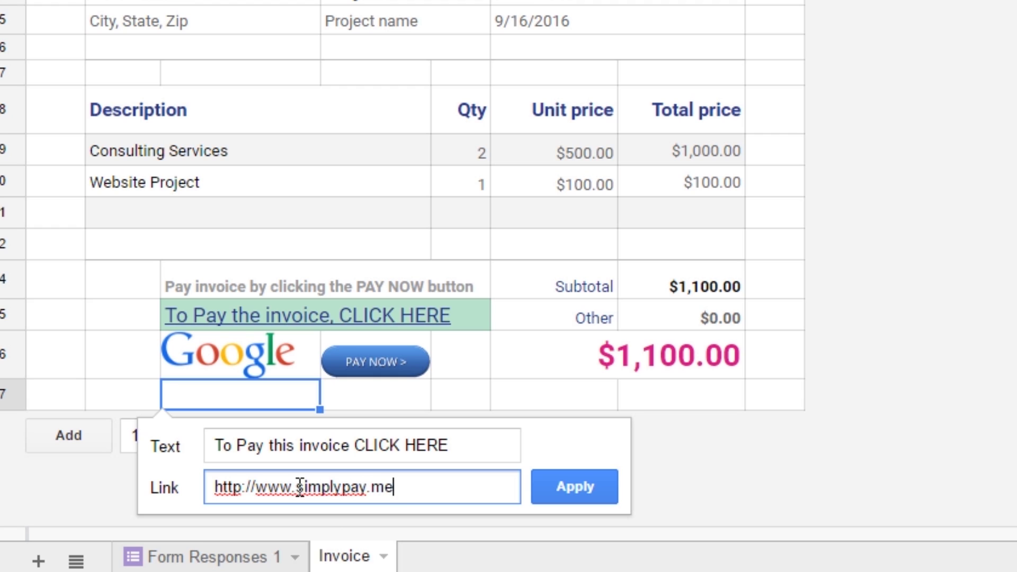
left_click(586, 489)
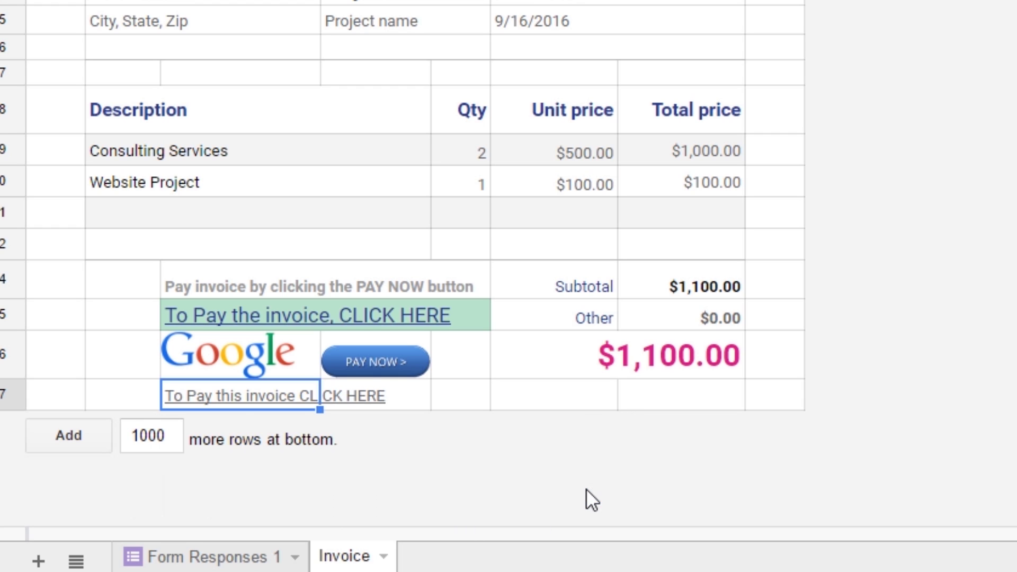
- Format the new pay link cell as 14 pt, bold, italic text in dark red
left_click(231, 390)
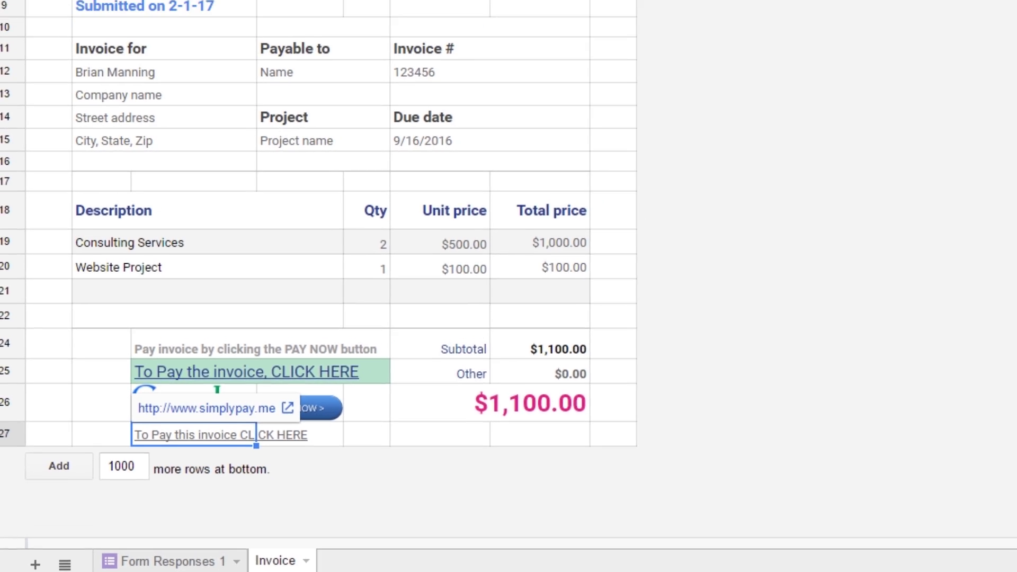
left_click(265, 51)
type("14")
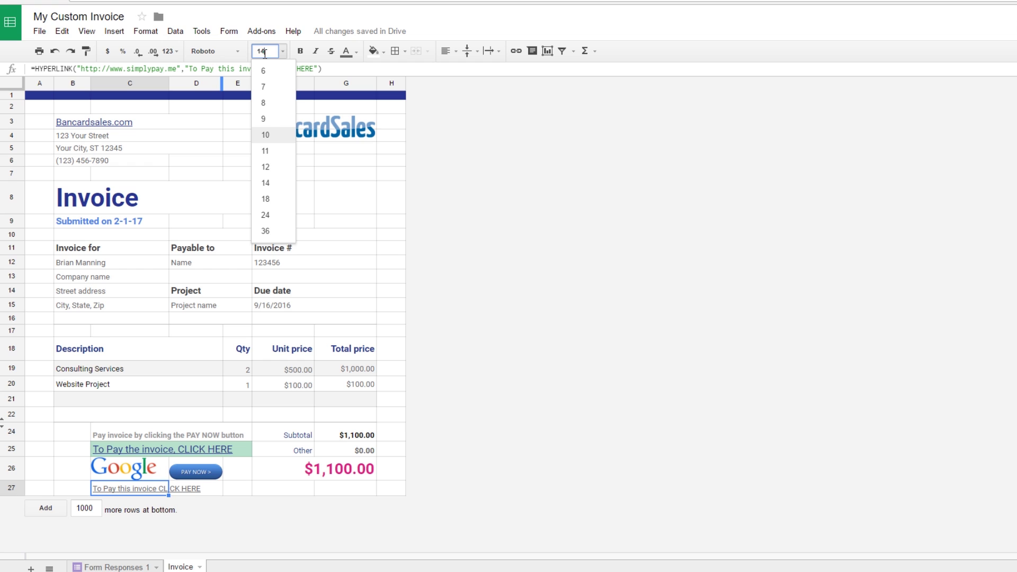
key("Return")
left_click(300, 51)
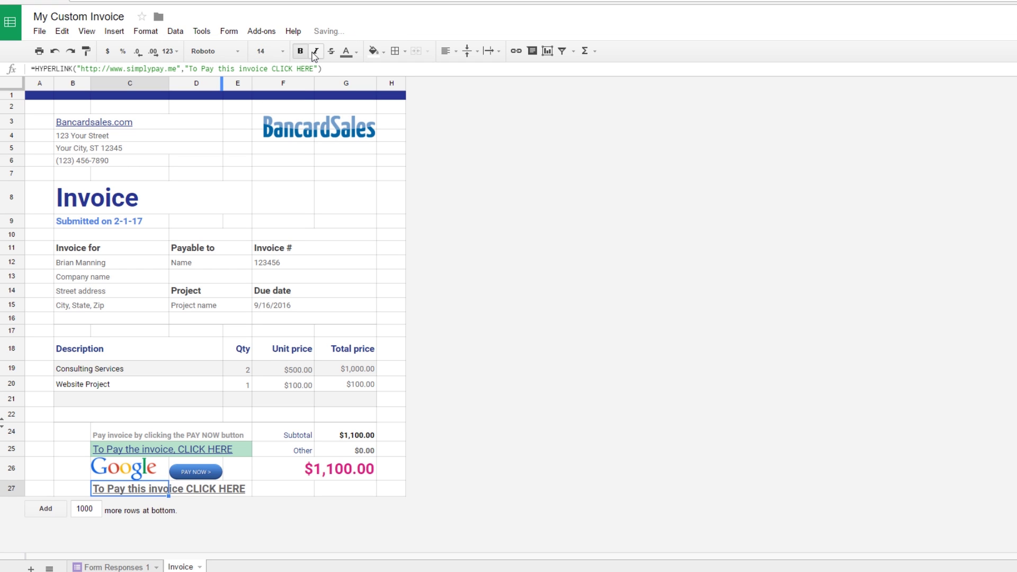
left_click(316, 51)
left_click(374, 51)
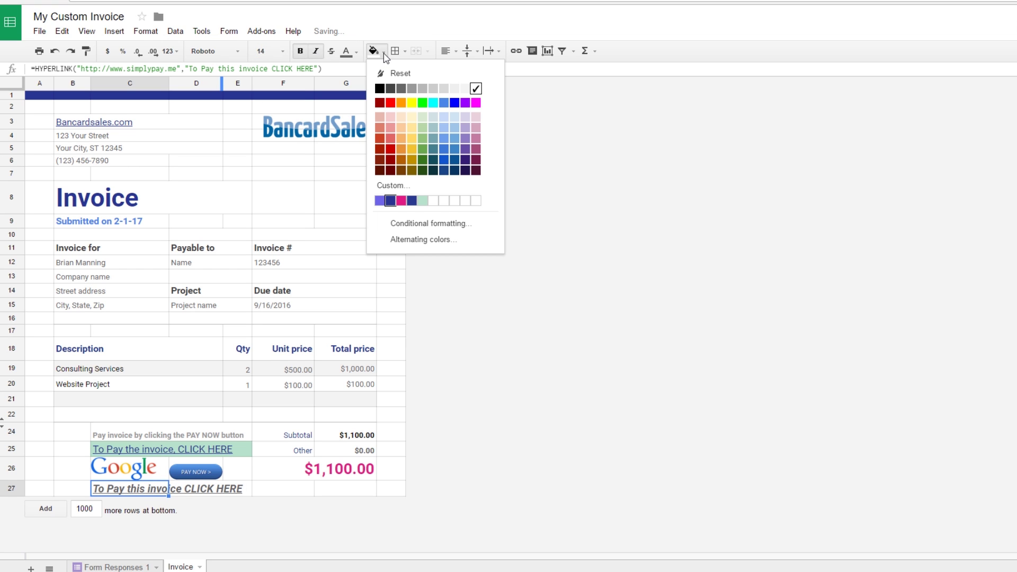
left_click(356, 52)
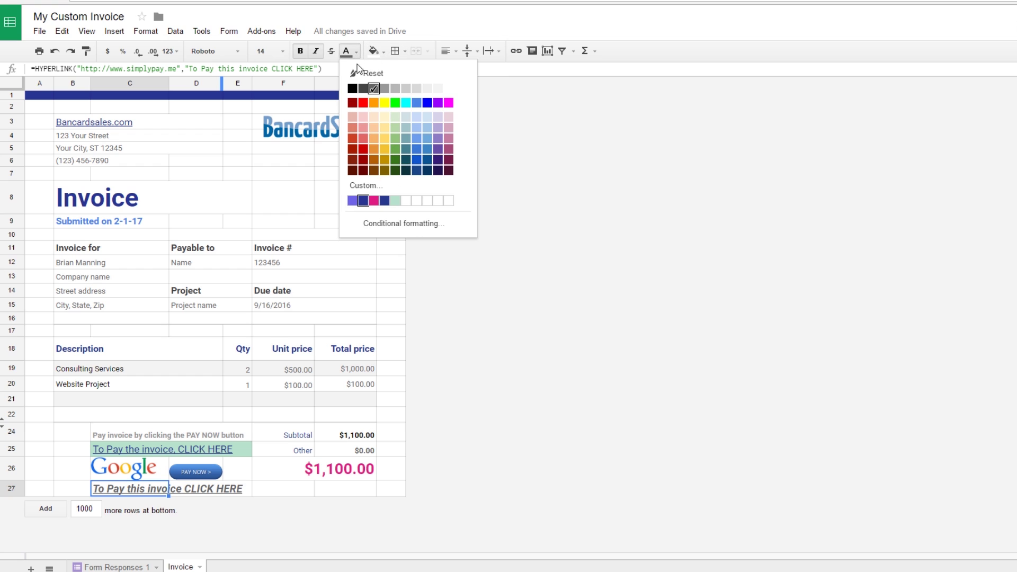
left_click(363, 149)
left_click(149, 292)
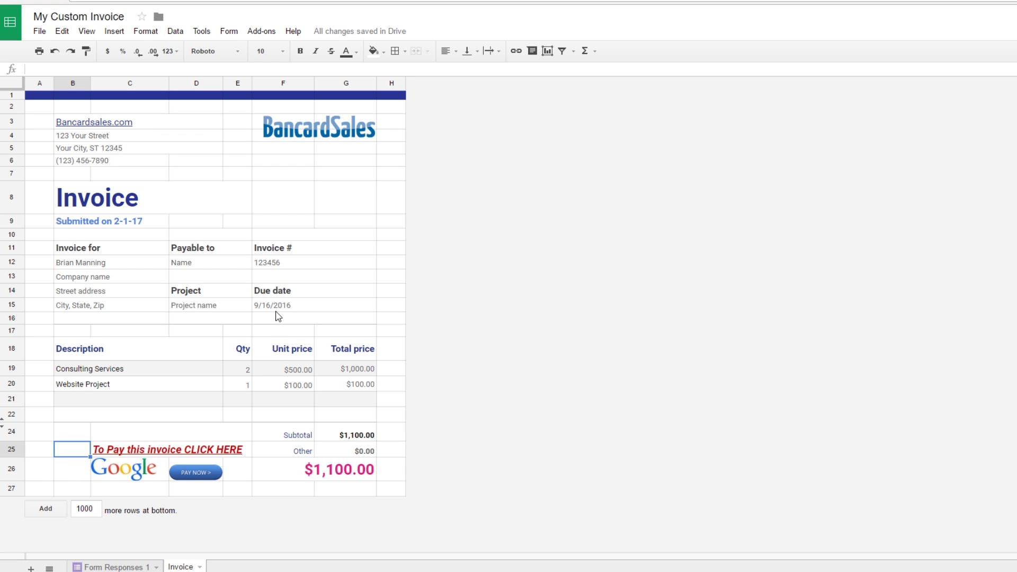
left_click(277, 200)
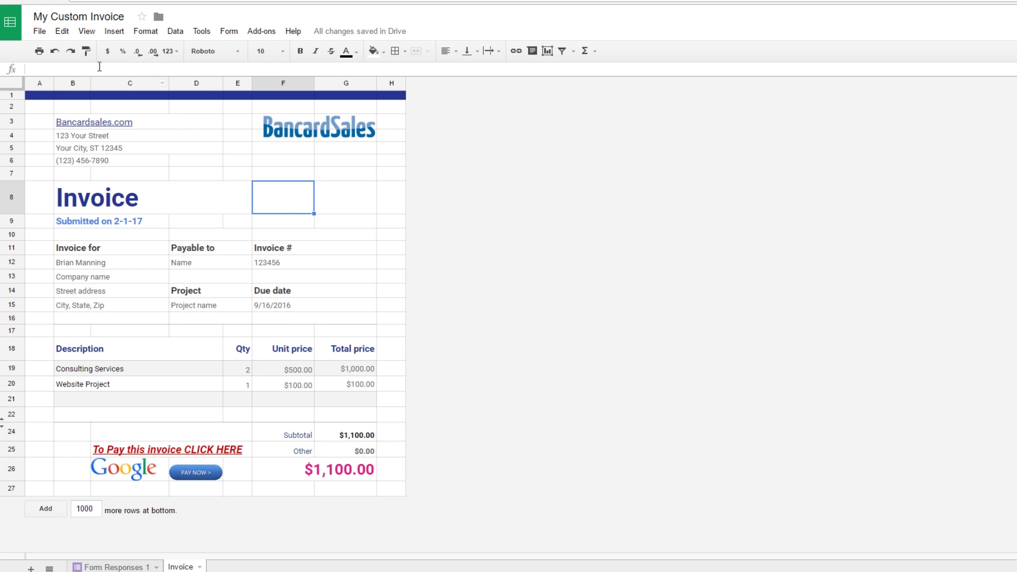
- Hide the sheet gridlines and delete the Google and PAY NOW images
left_click(87, 31)
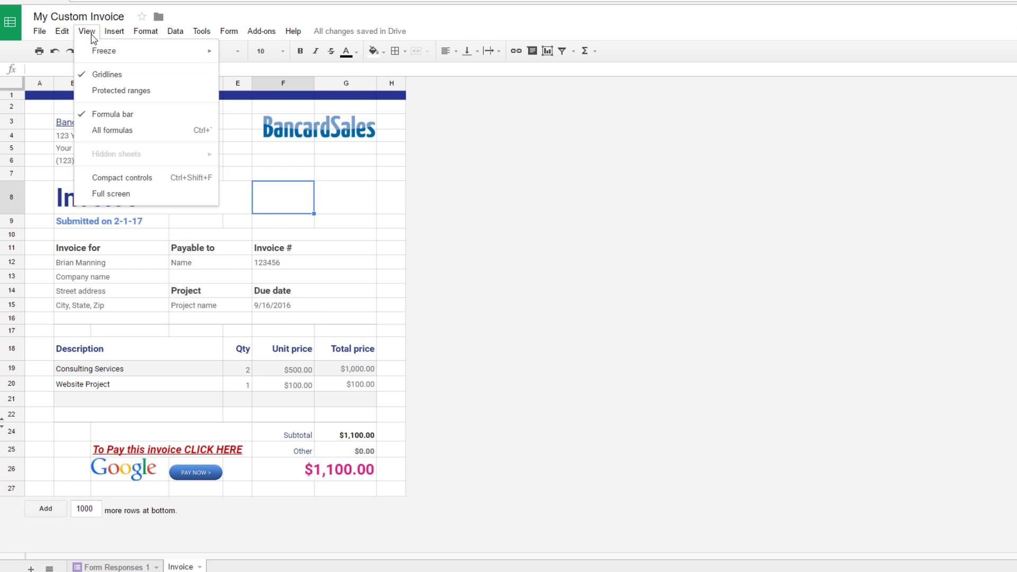
left_click(101, 75)
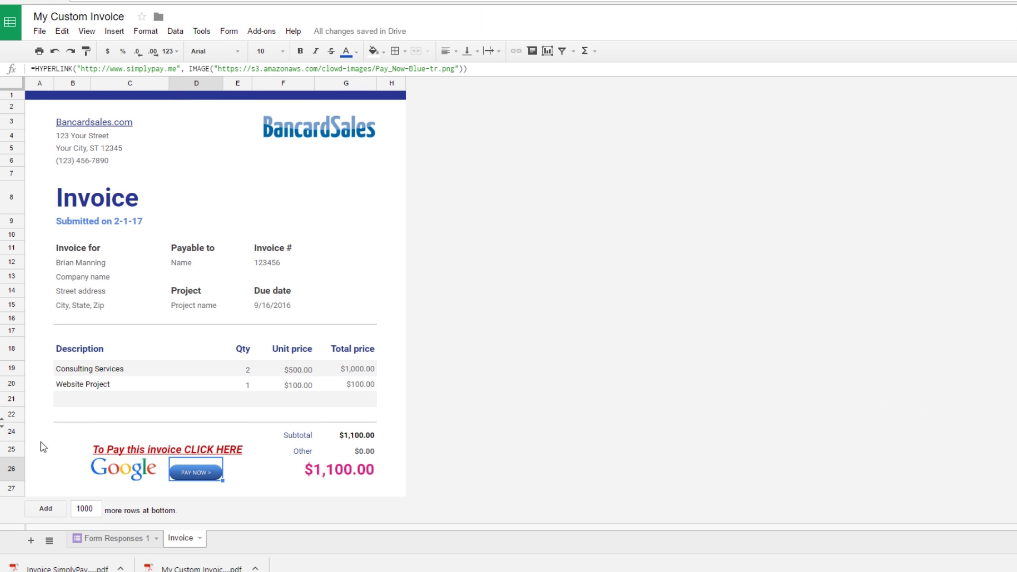
left_click_drag(243, 483, 130, 476)
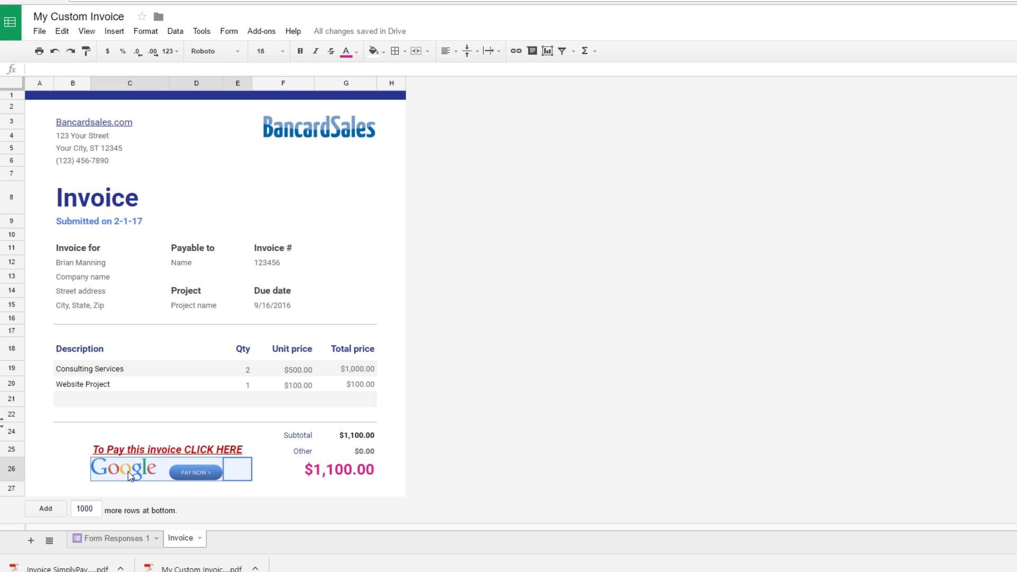
left_click(100, 475)
key("Delete")
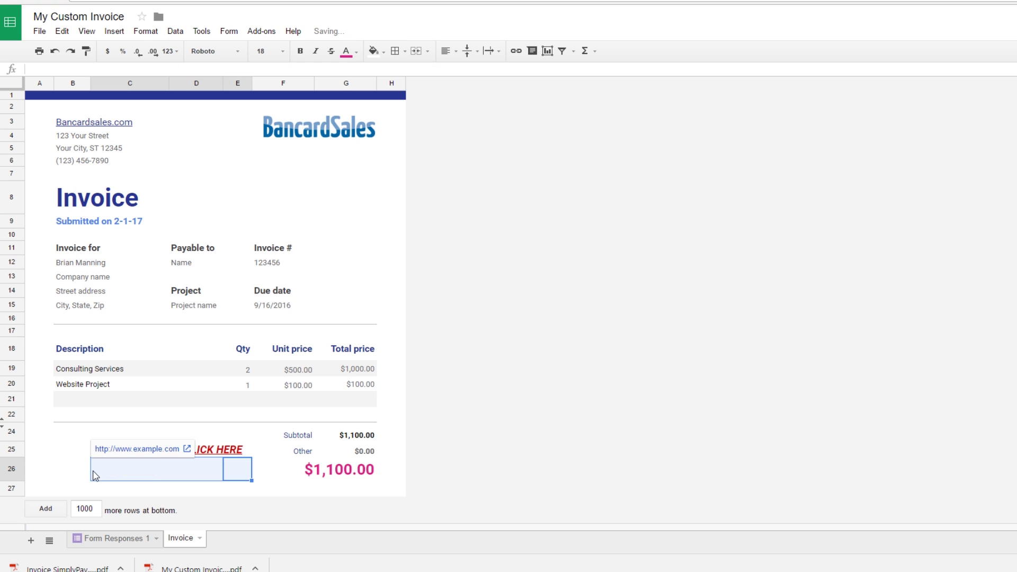
- Paste the pay text as plain values into the empty cell above the pay link
left_click(124, 417)
left_click(110, 439)
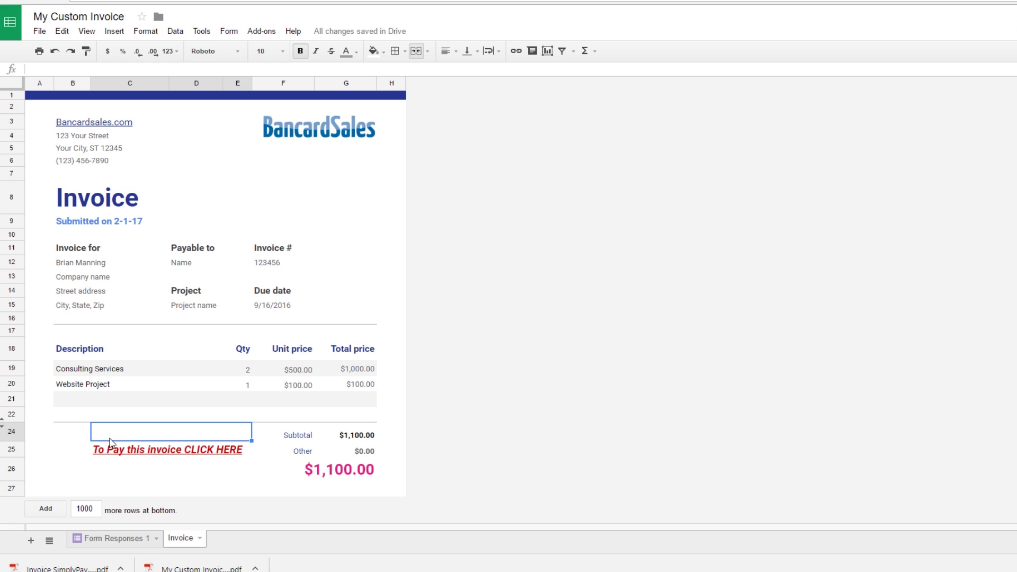
type("To Pay this invoice CLICK HERE")
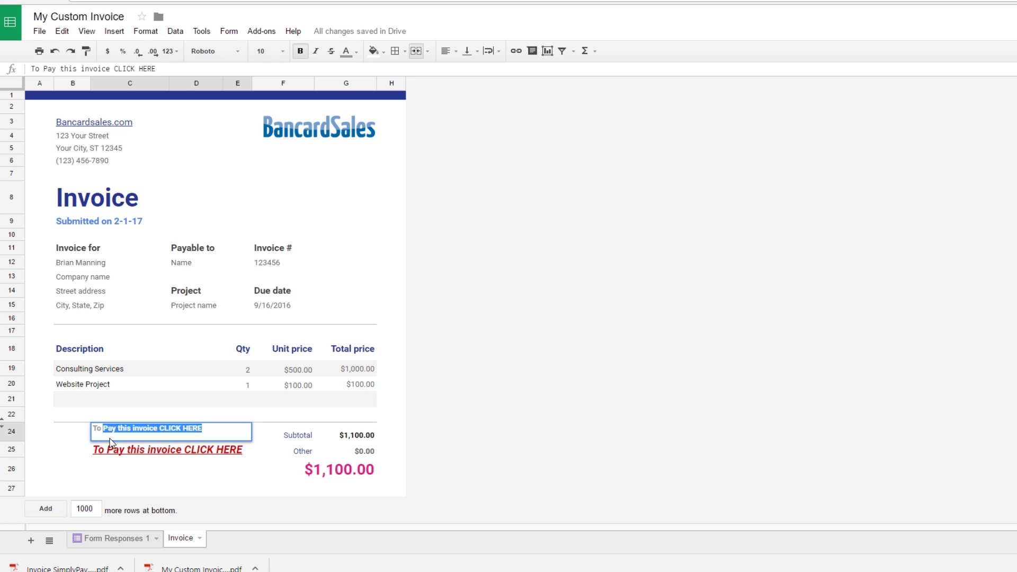
key("ctrl+z")
type("To Pay this invoice CLICK HERE")
key("Tab")
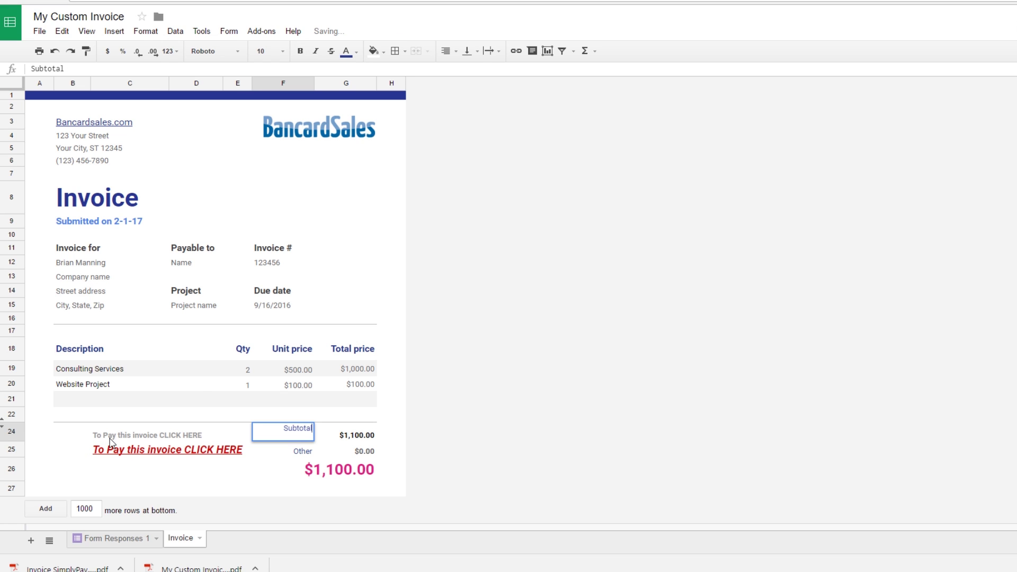
left_click(196, 477)
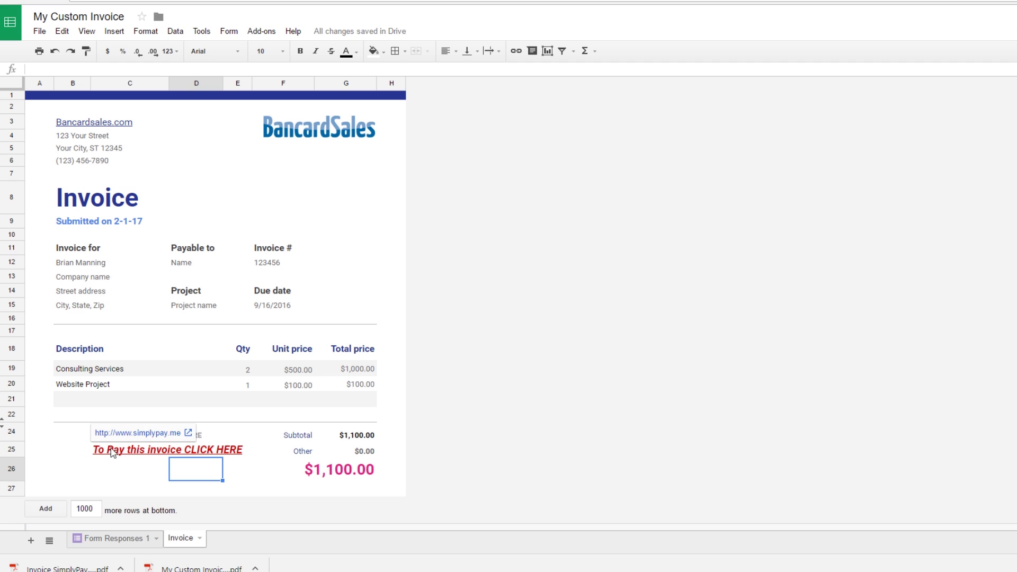
left_click(135, 480)
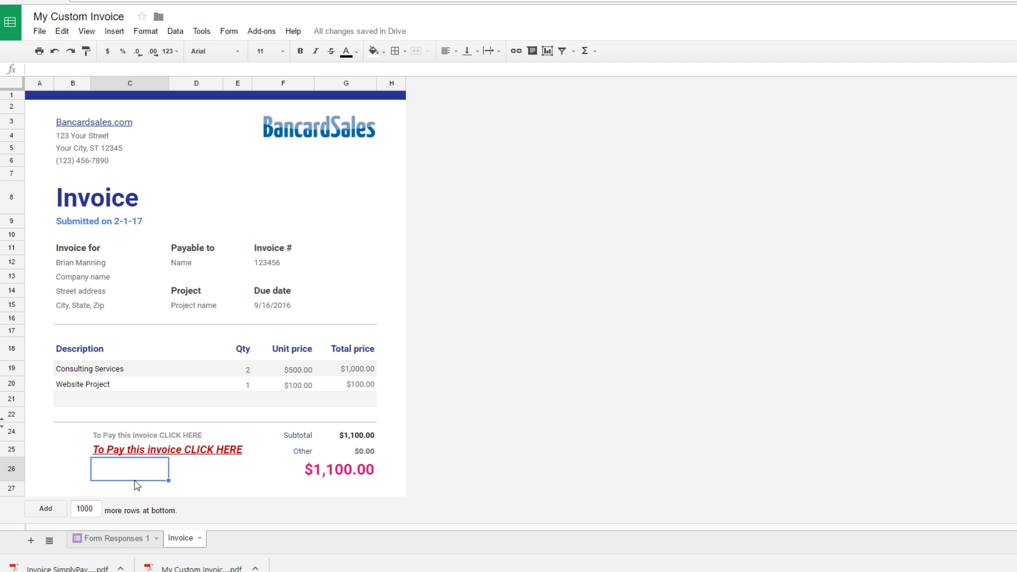
- Download the invoice sheet as a PDF document (.pdf), then close the PDF preview
left_click(114, 384)
left_click(39, 30)
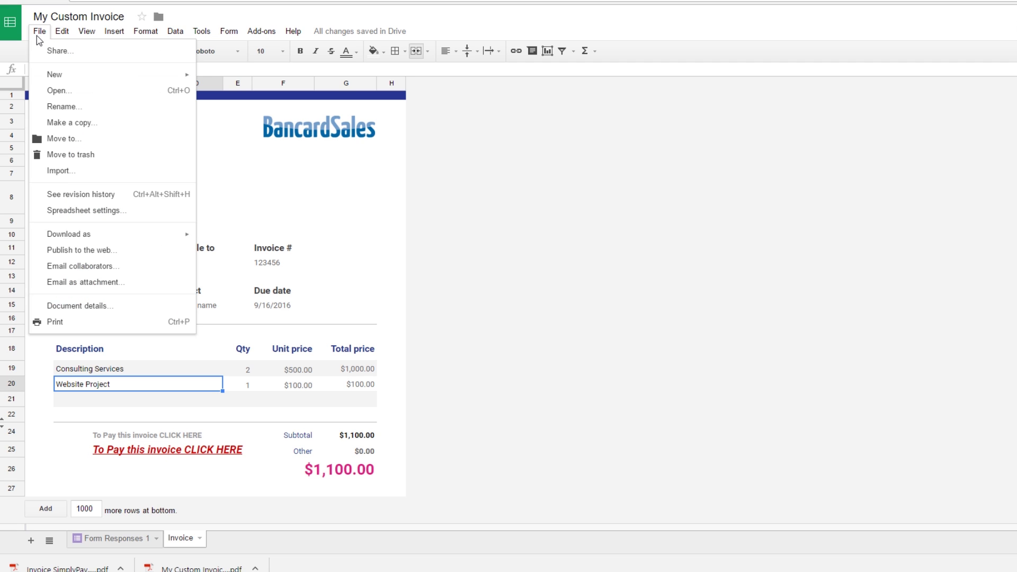
mouse_move(116, 239)
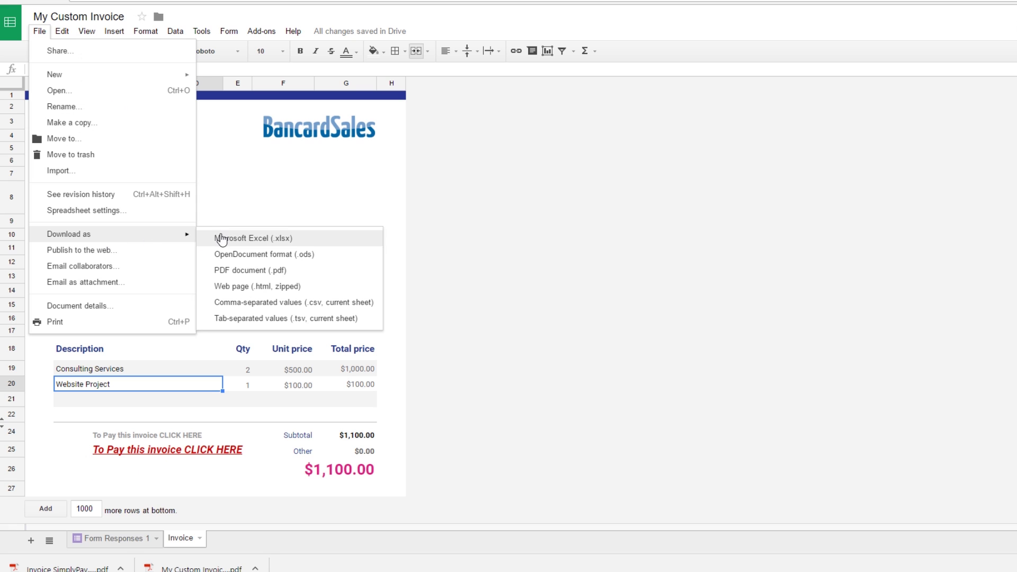
left_click(263, 270)
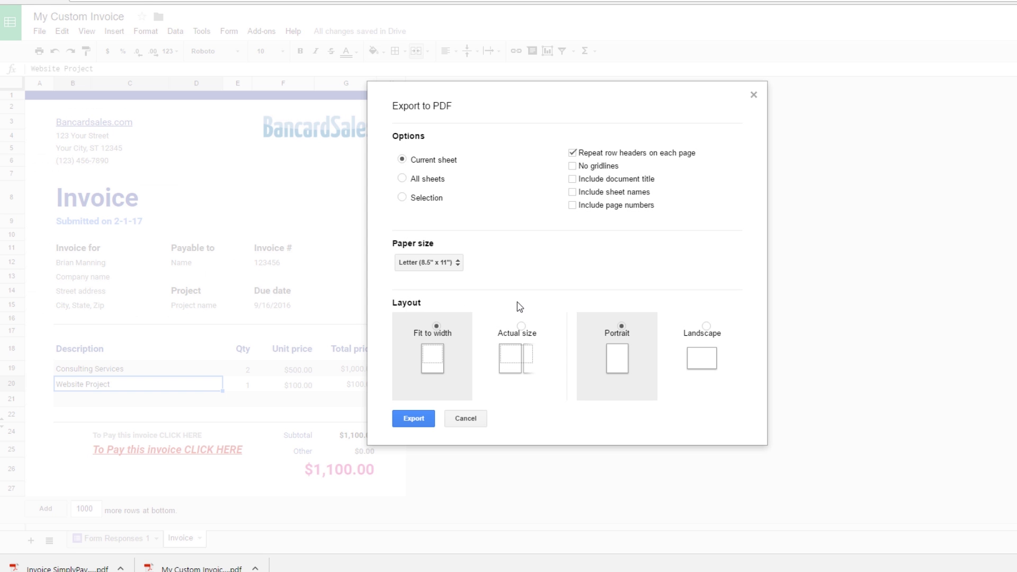
left_click(416, 421)
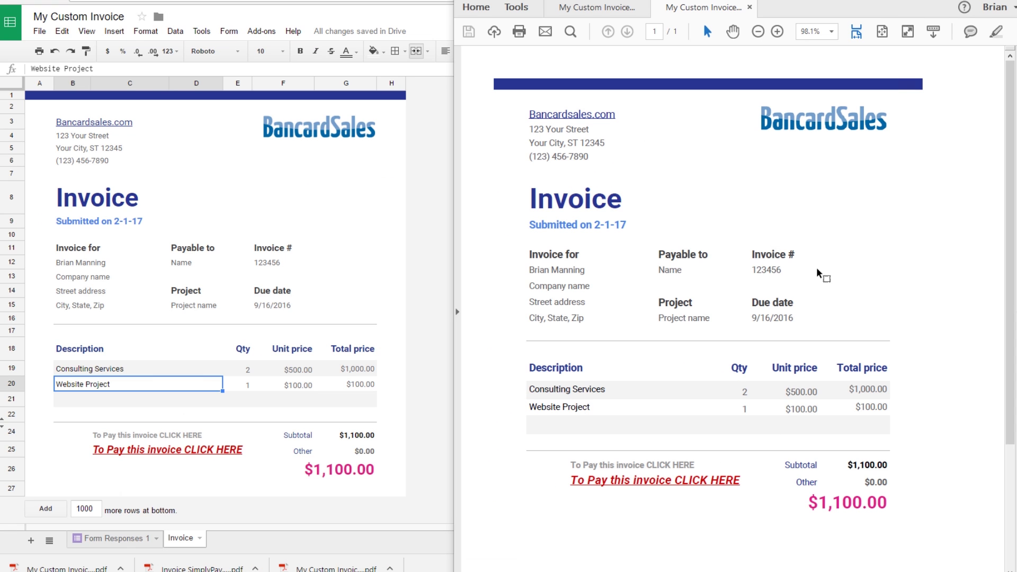
left_click(748, 7)
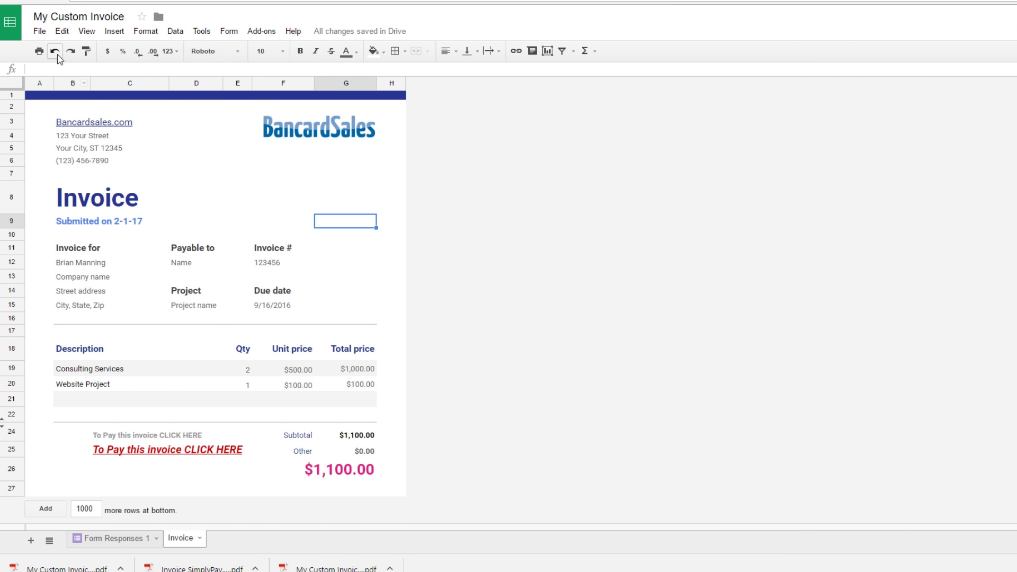
left_click(38, 32)
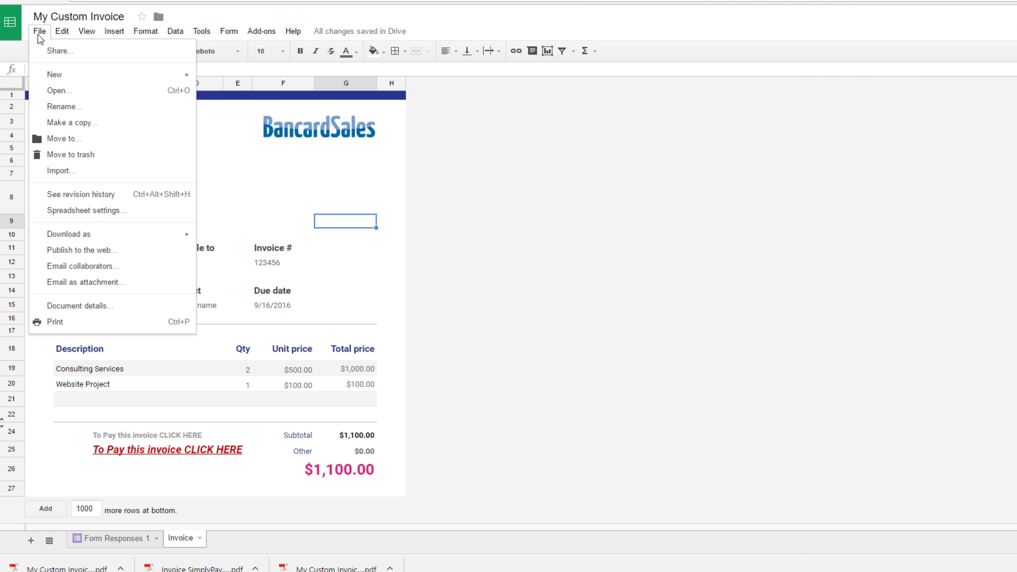
left_click(79, 250)
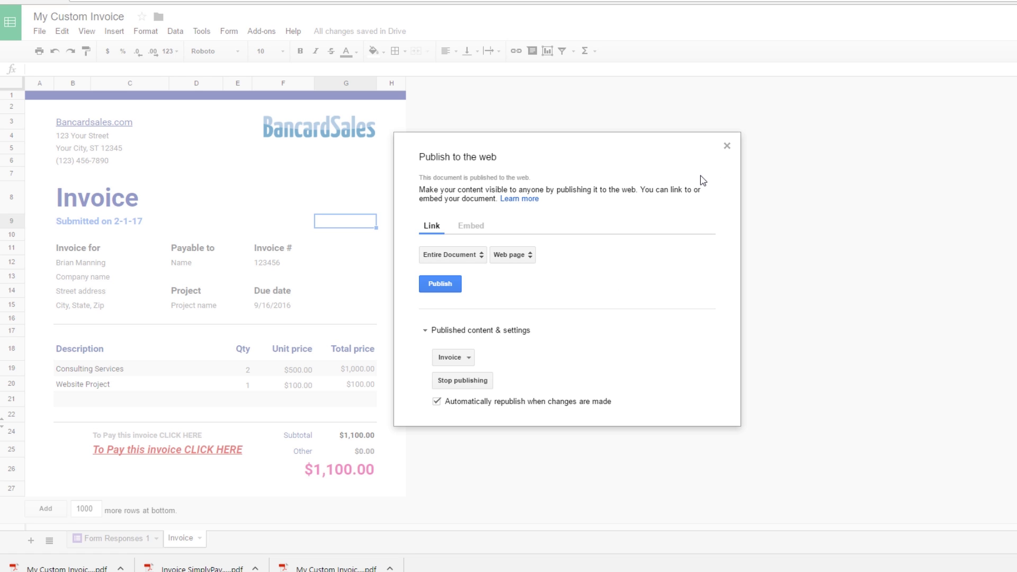
left_click(727, 146)
left_click(243, 225)
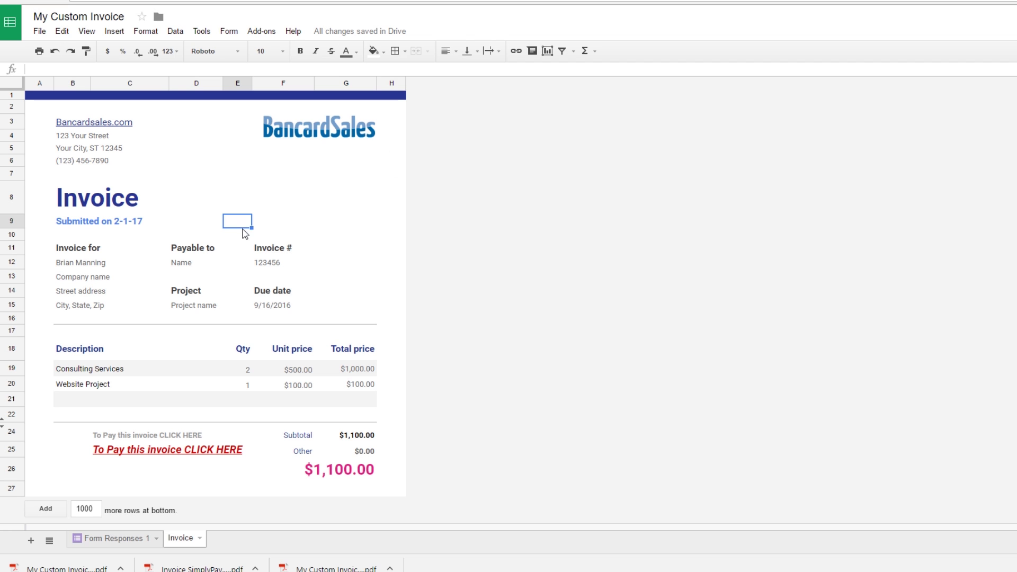
left_click(40, 33)
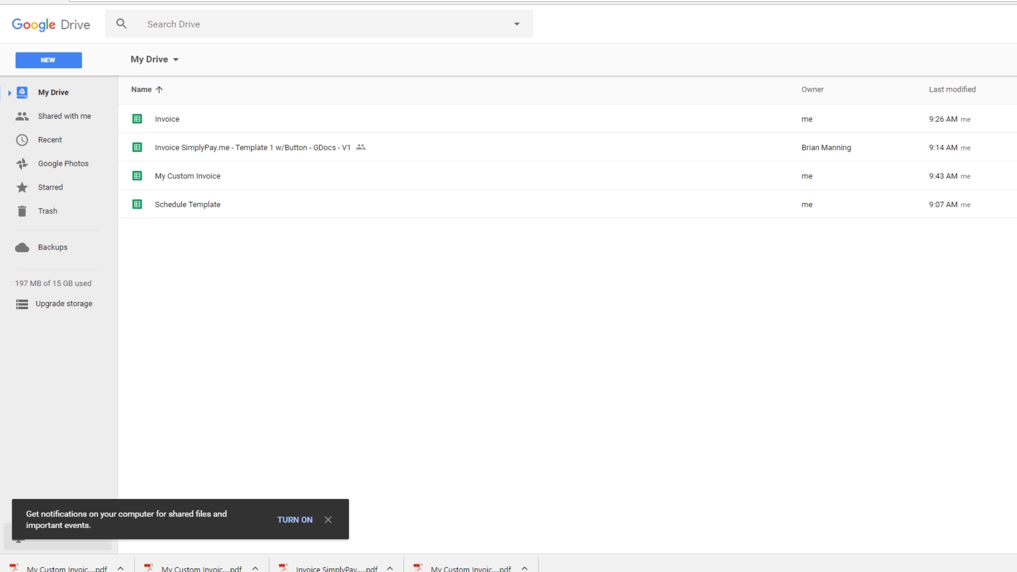
- Upload the exported invoice PDF to My Drive and preview it
left_click_drag(122, 243, 309, 279)
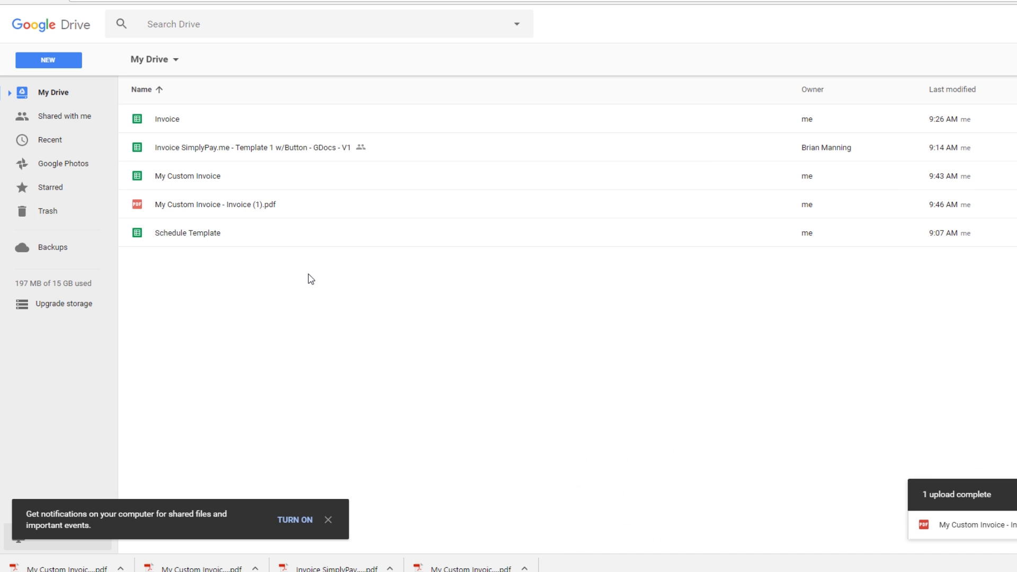
double_click(197, 210)
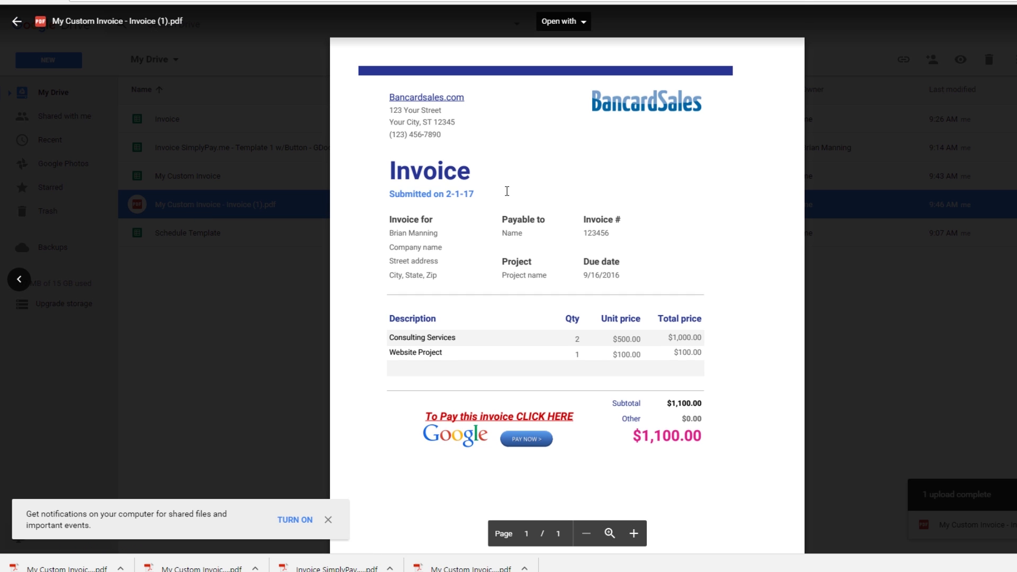
scroll(506, 192, "down", 3)
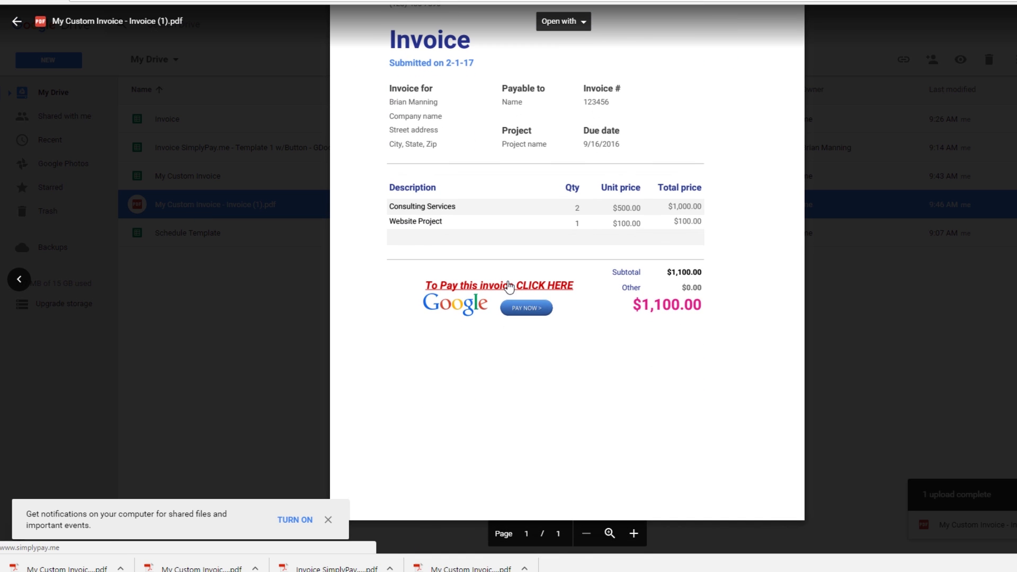
left_click(281, 166)
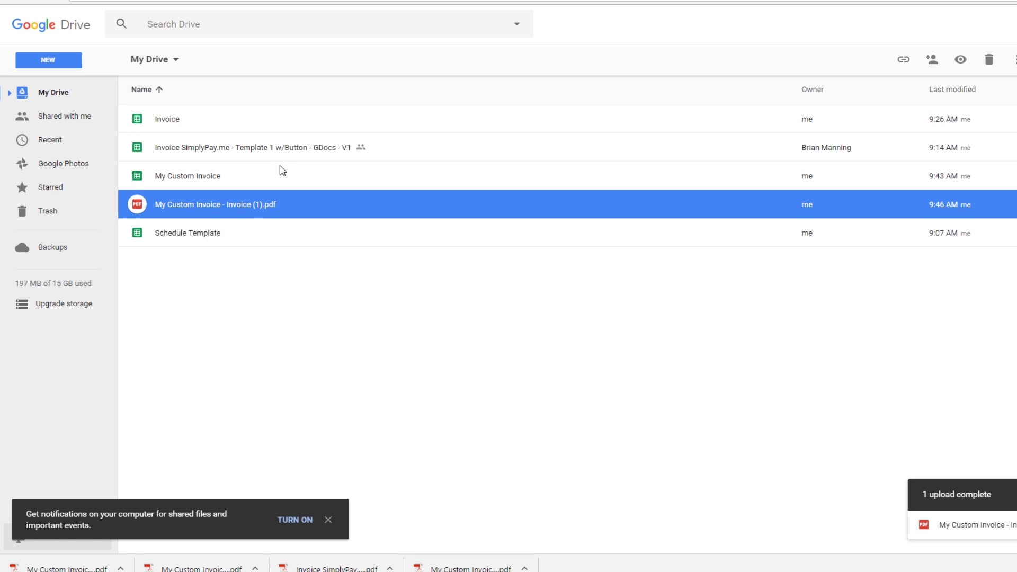
- Get a shareable link for the invoice PDF and follow its pay link
right_click(249, 211)
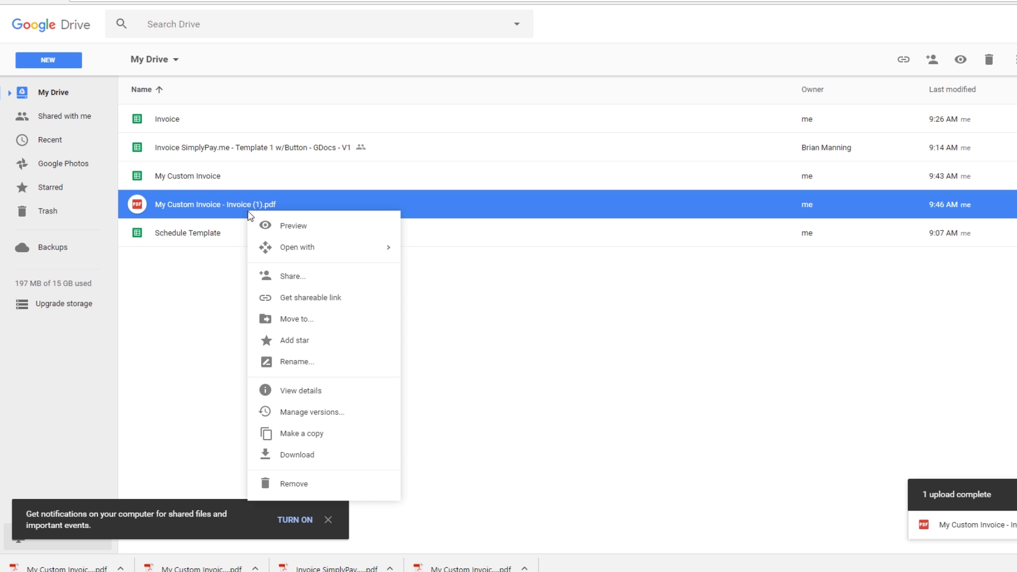
left_click(298, 303)
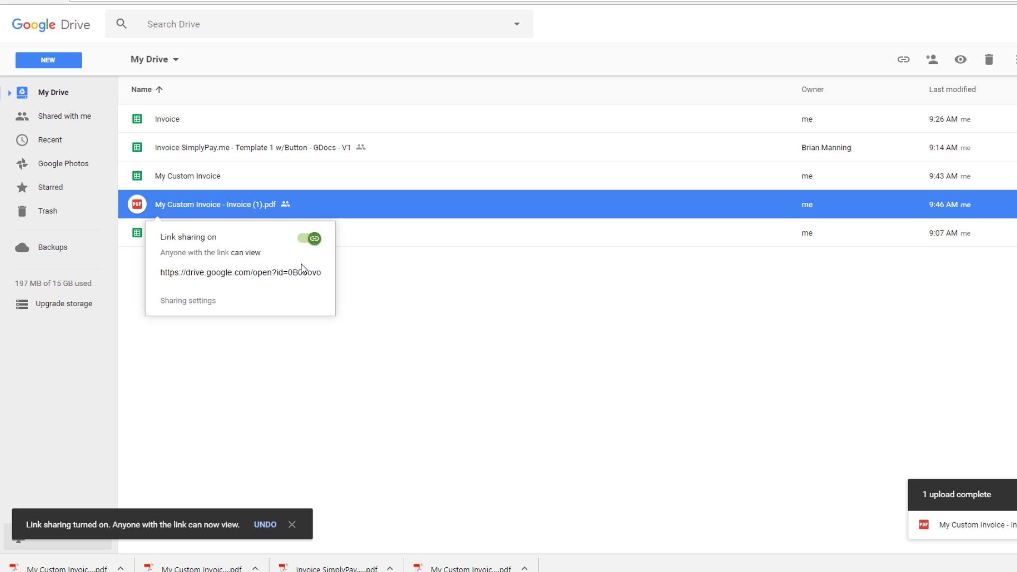
left_click(275, 276)
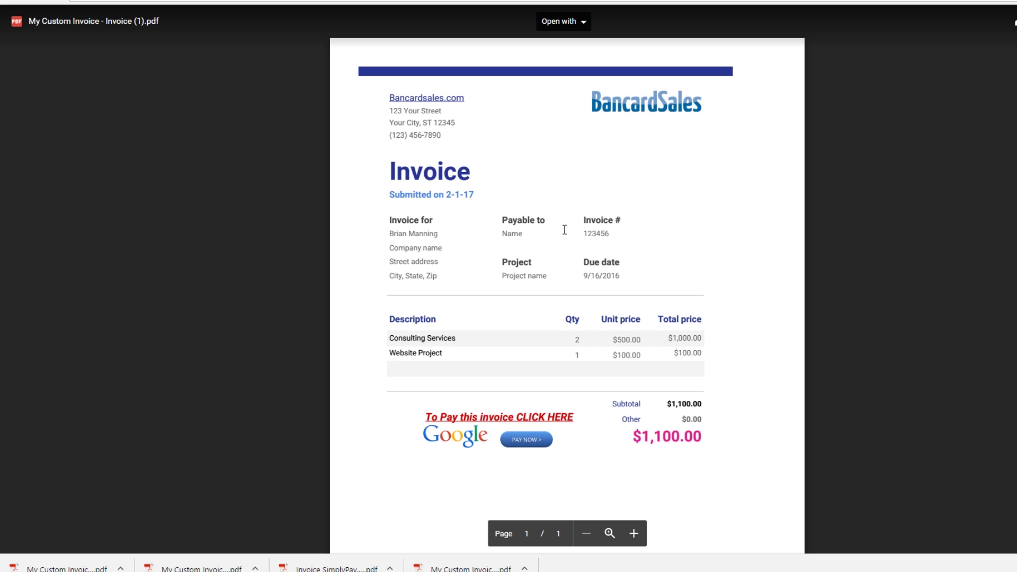
left_click(562, 418)
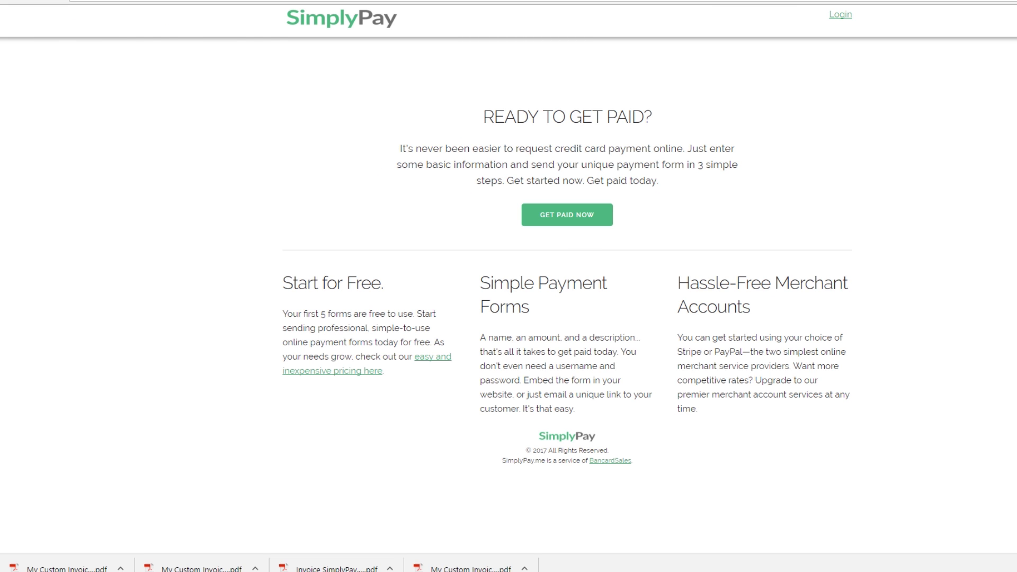
key("ctrl+Tab")
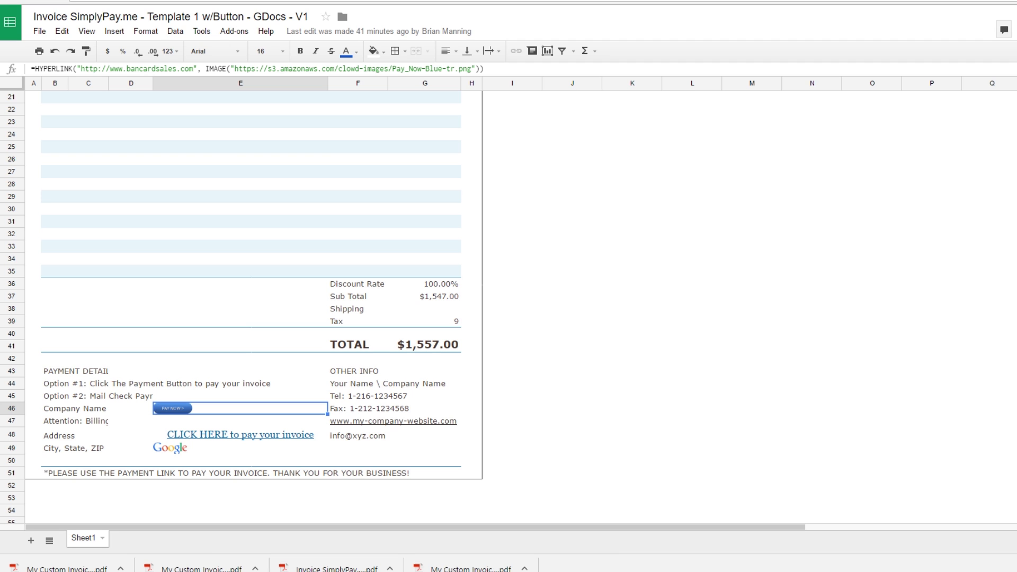
- Switch through the browser tabs to Google Drive and start renaming the invoice PDF
left_click(217, 148)
scroll(218, 152, "up", 3)
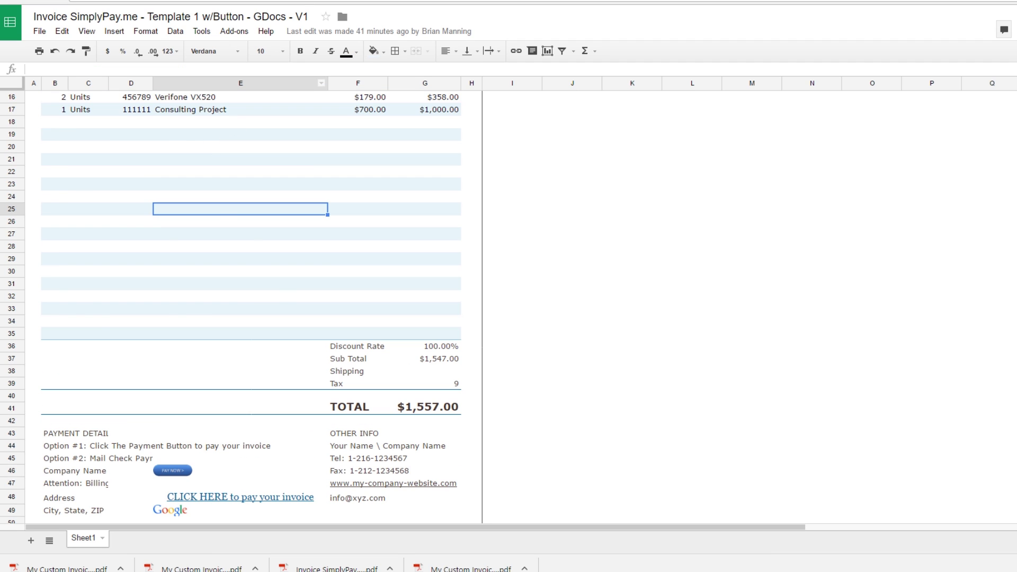
key("ctrl+Tab")
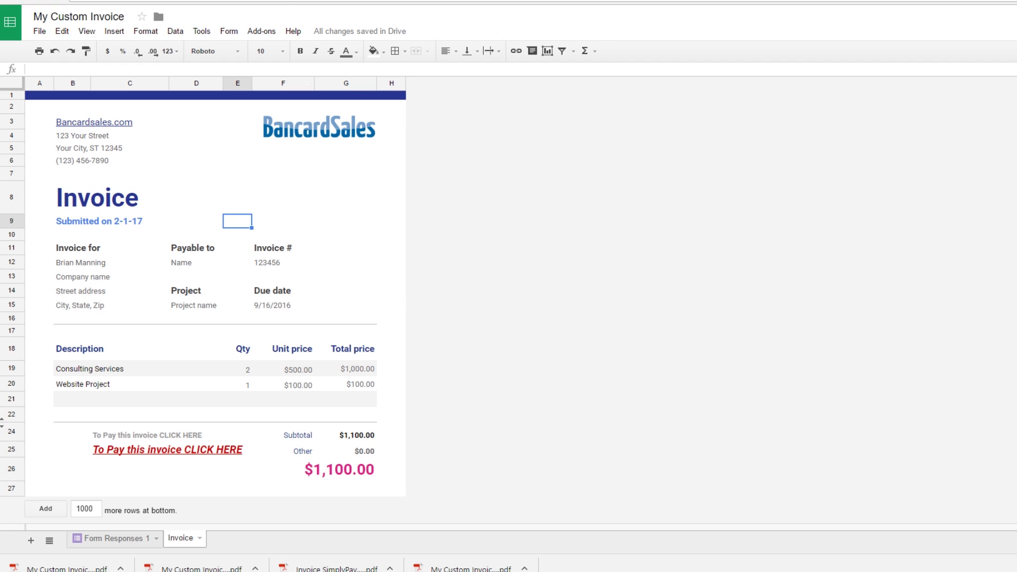
key("ctrl+Tab")
left_click(357, 252)
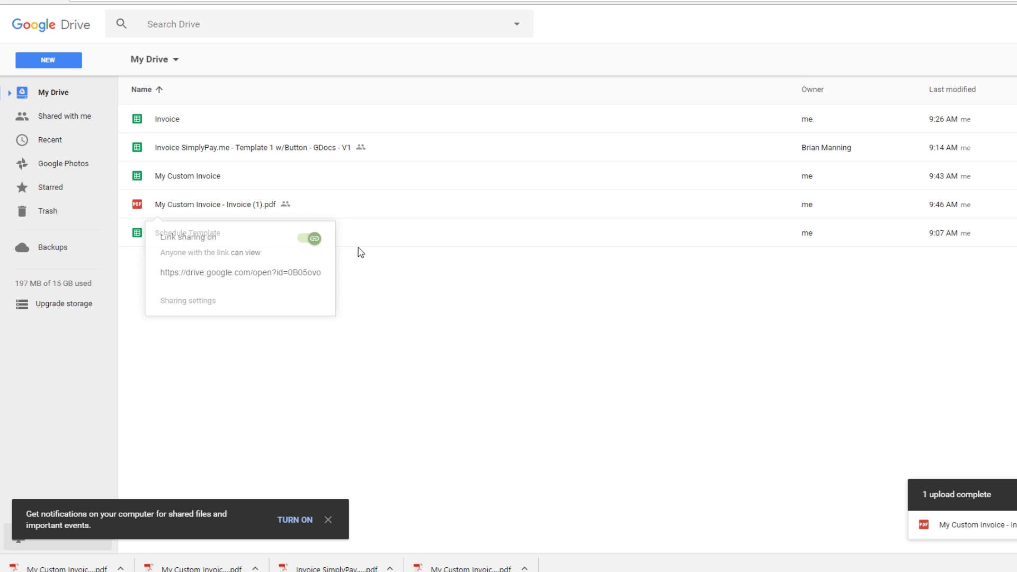
right_click(167, 205)
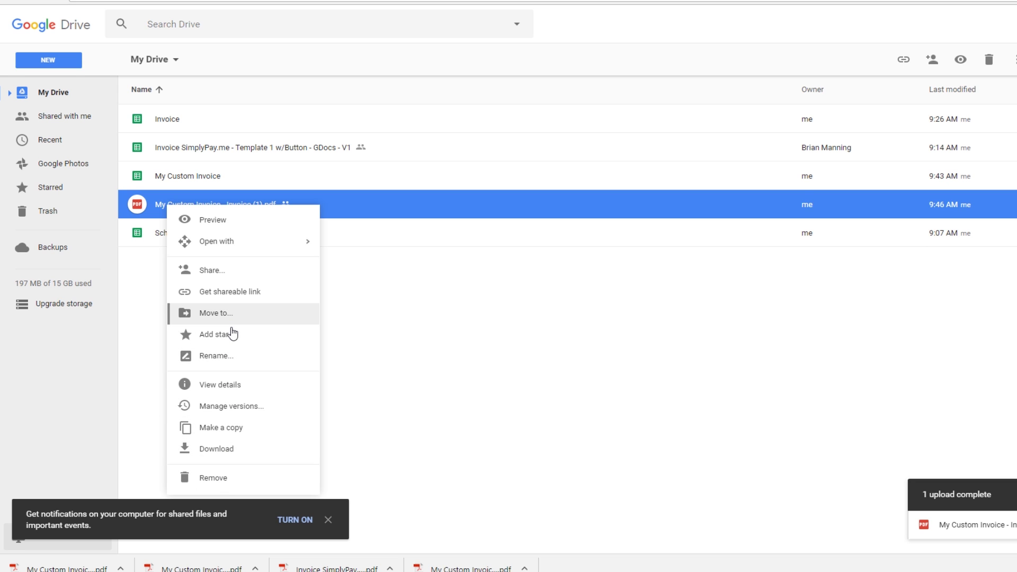
left_click(223, 356)
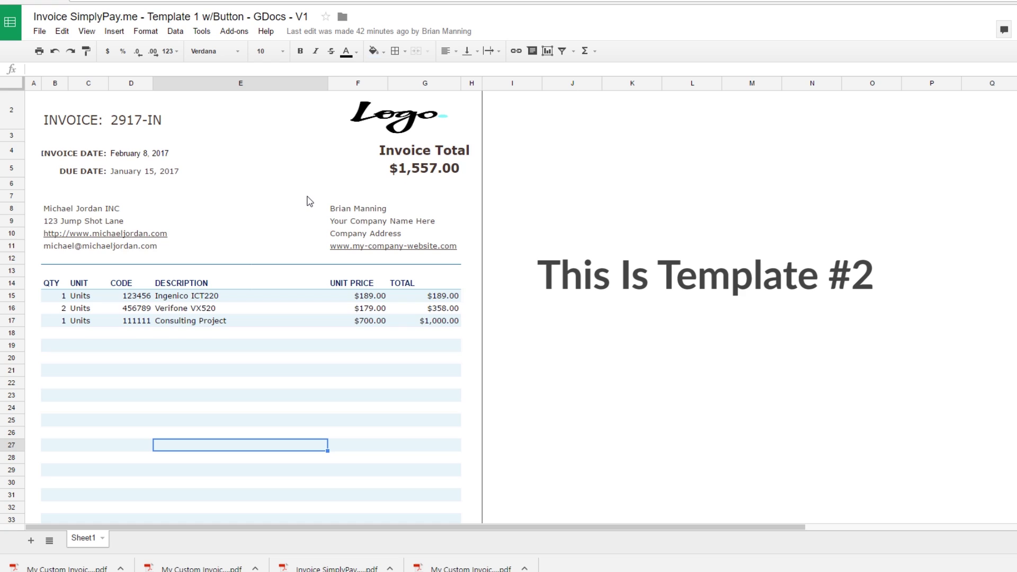
scroll(309, 201, "up", 1)
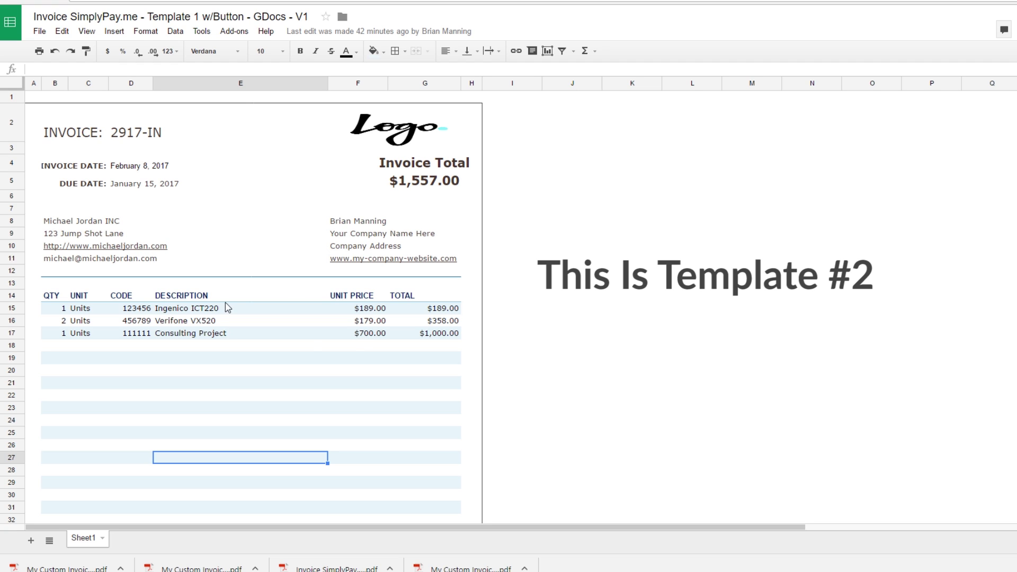
scroll(310, 342, "down", 2)
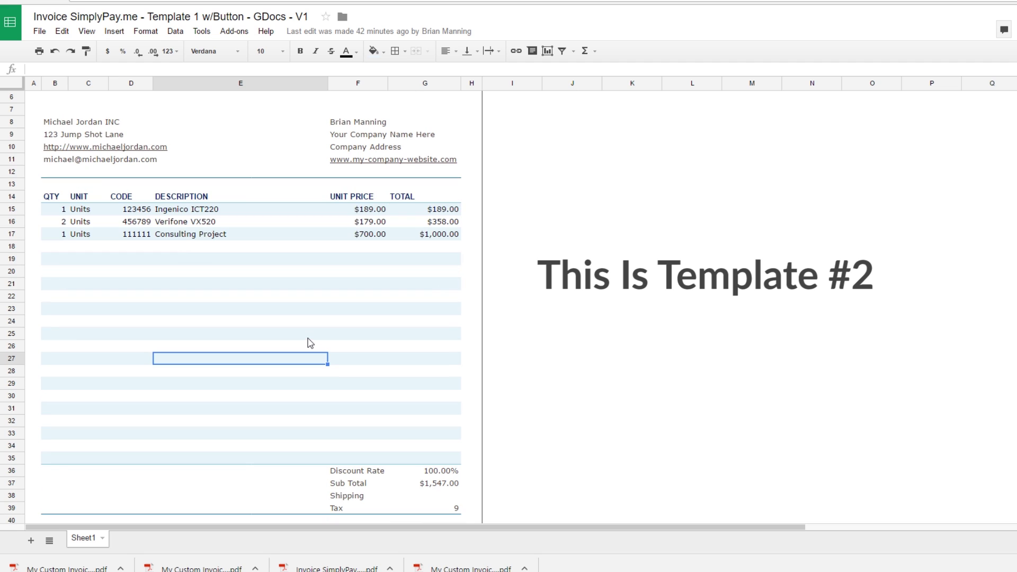
scroll(311, 342, "down", 3)
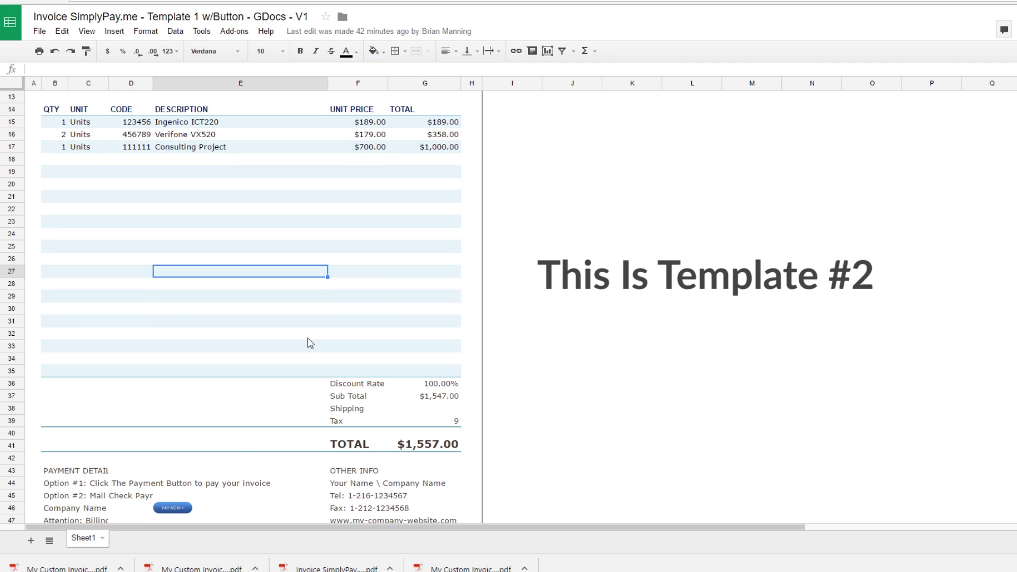
- Delete the Pay Now button in E46 and the Google logo in E49
scroll(310, 342, "down", 2)
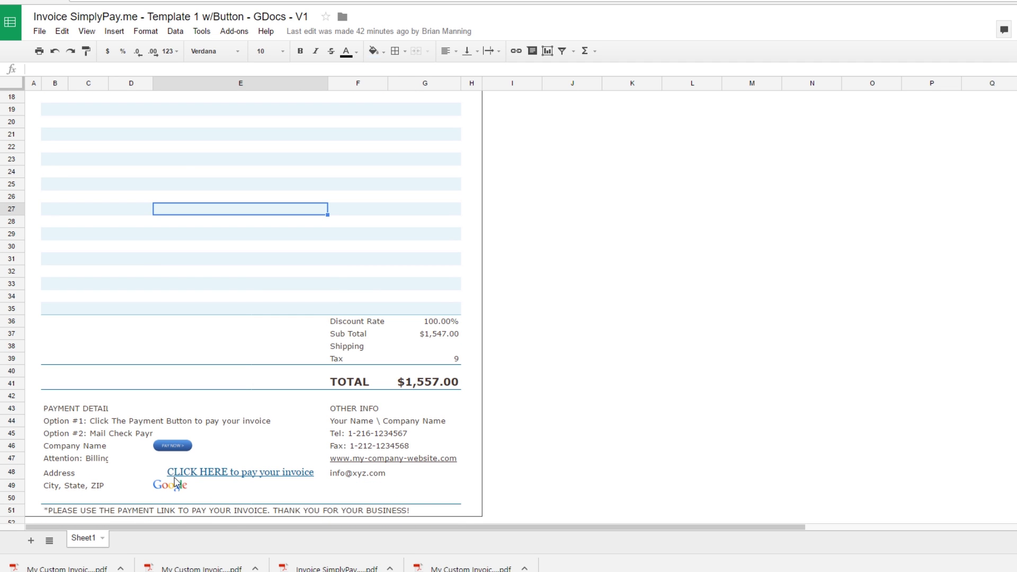
left_click(209, 450)
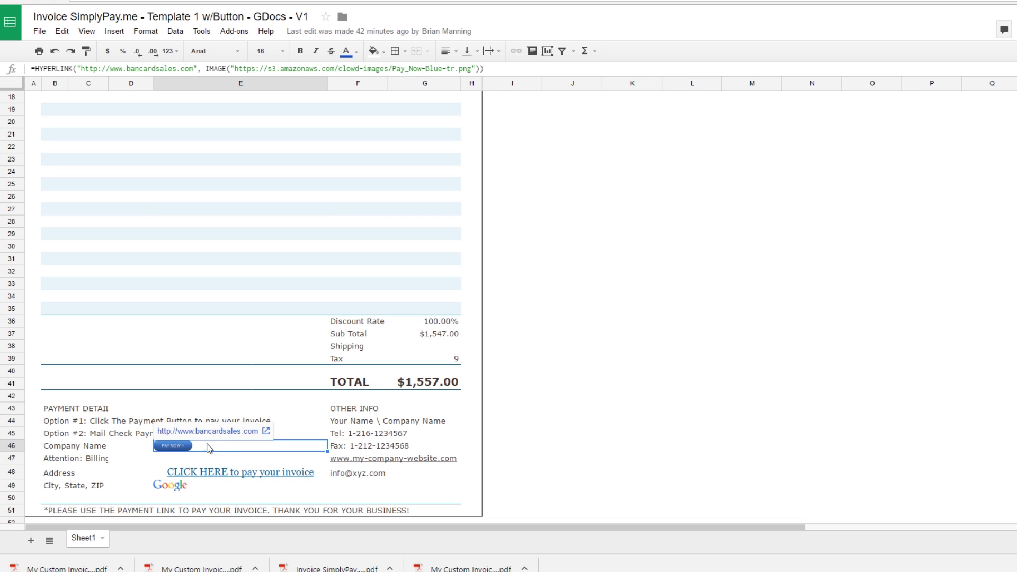
key("Delete")
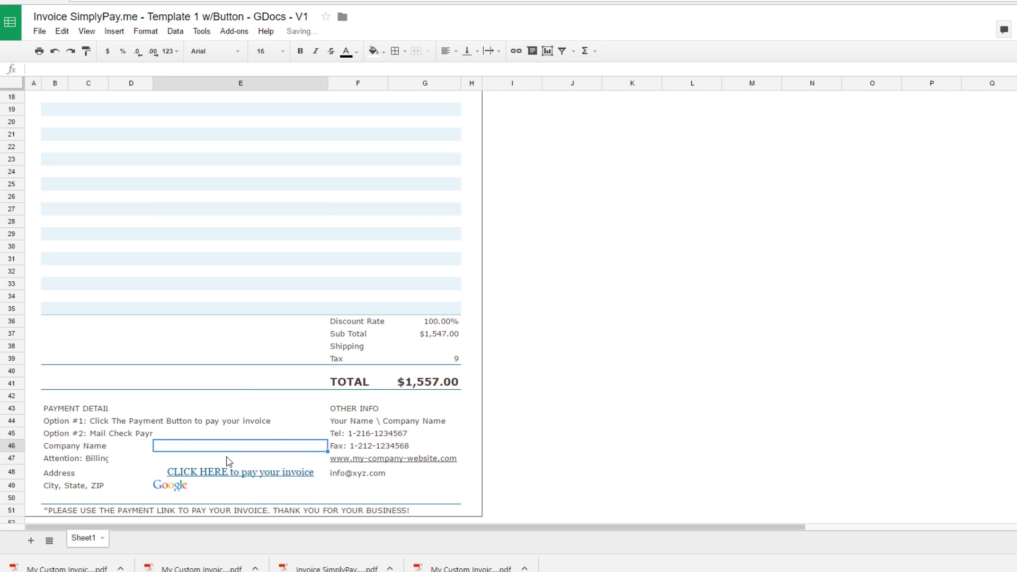
left_click(174, 490)
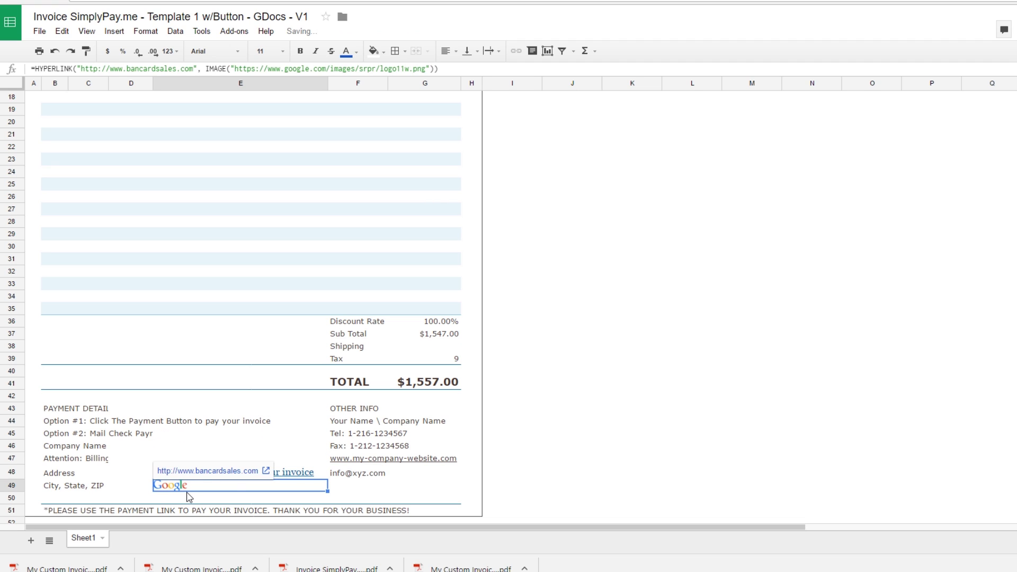
key("Delete")
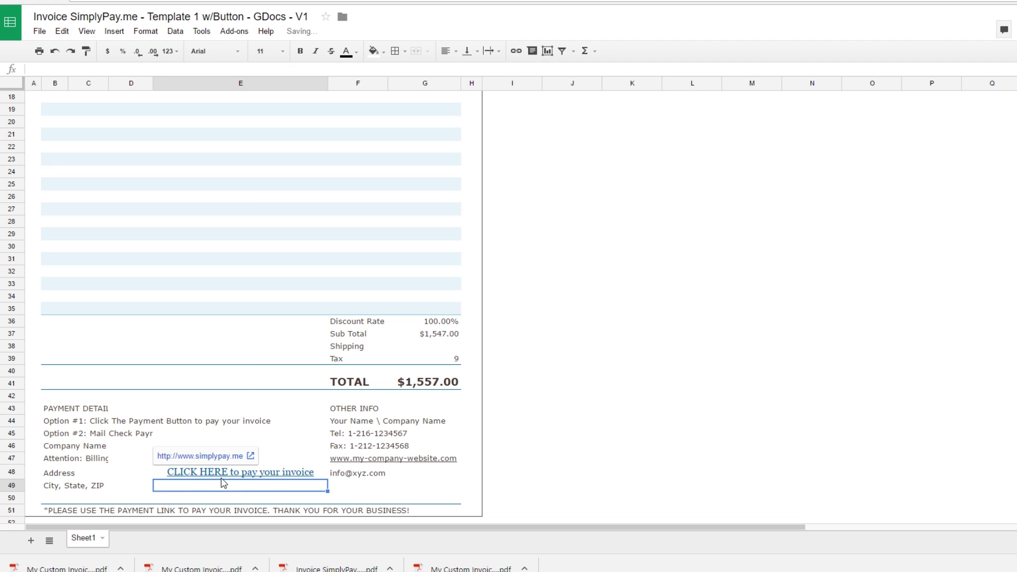
left_click(237, 446)
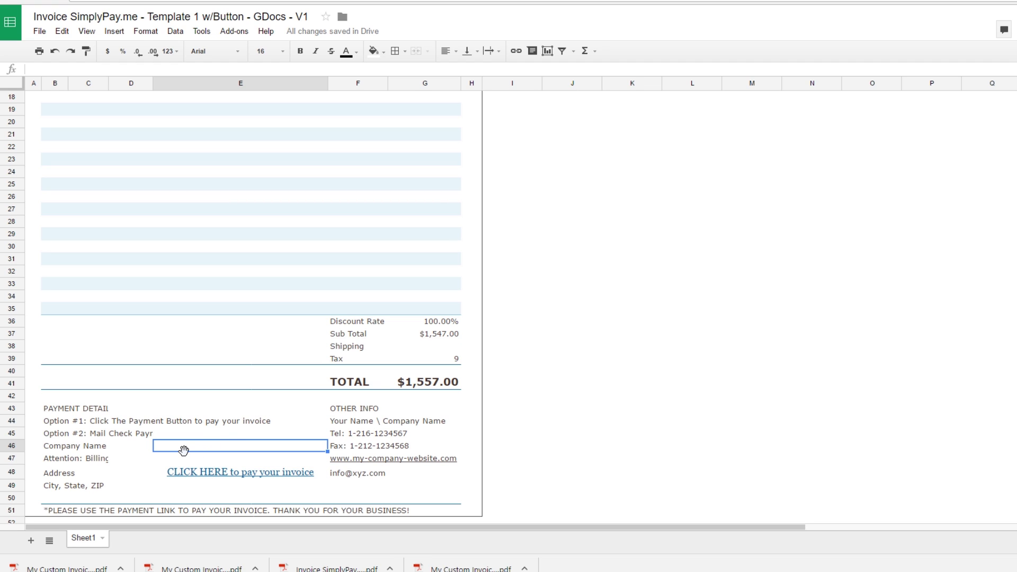
left_click(516, 51)
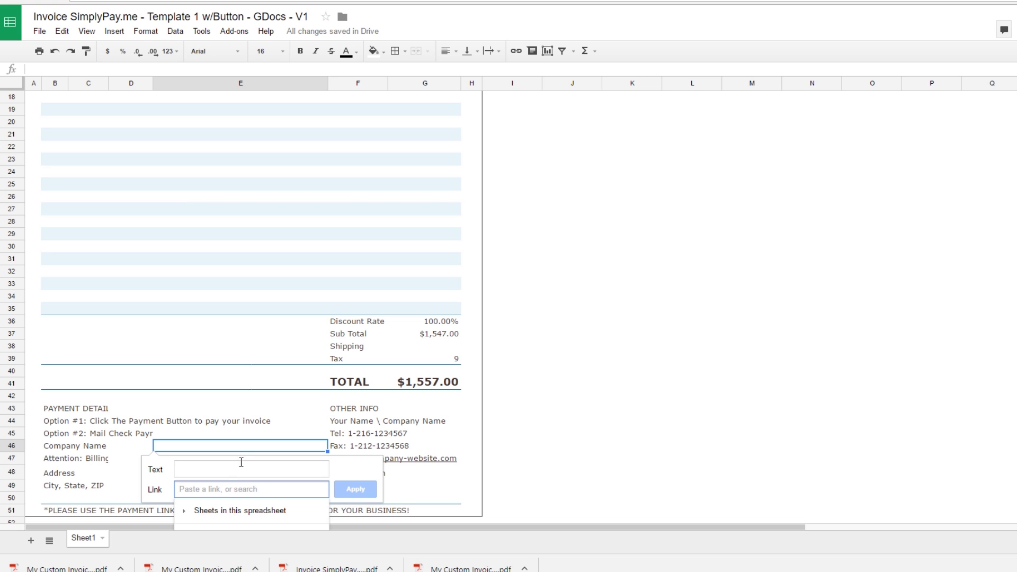
left_click(258, 421)
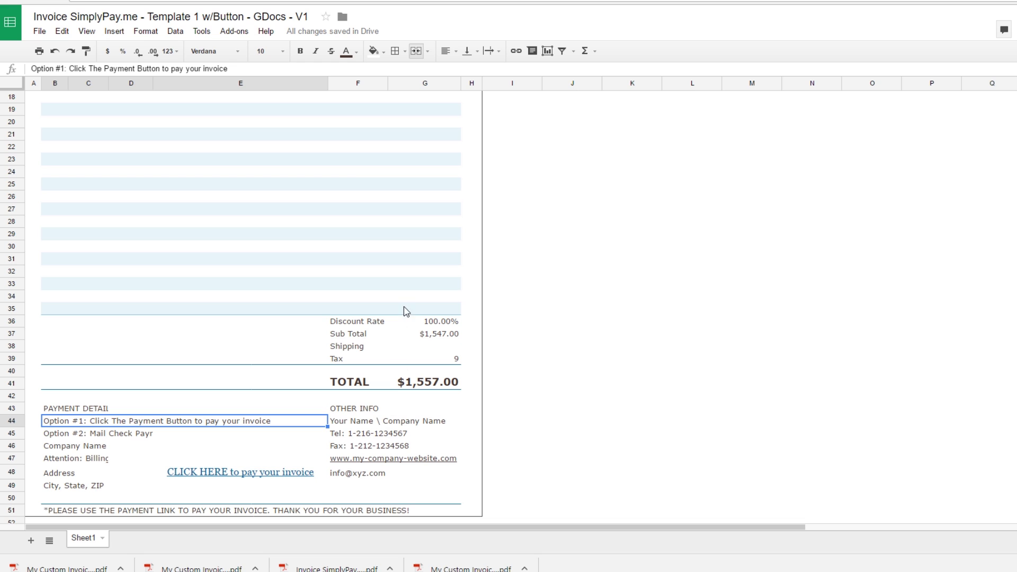
left_click(443, 287)
scroll(444, 286, "up", 2)
scroll(444, 287, "up", 2)
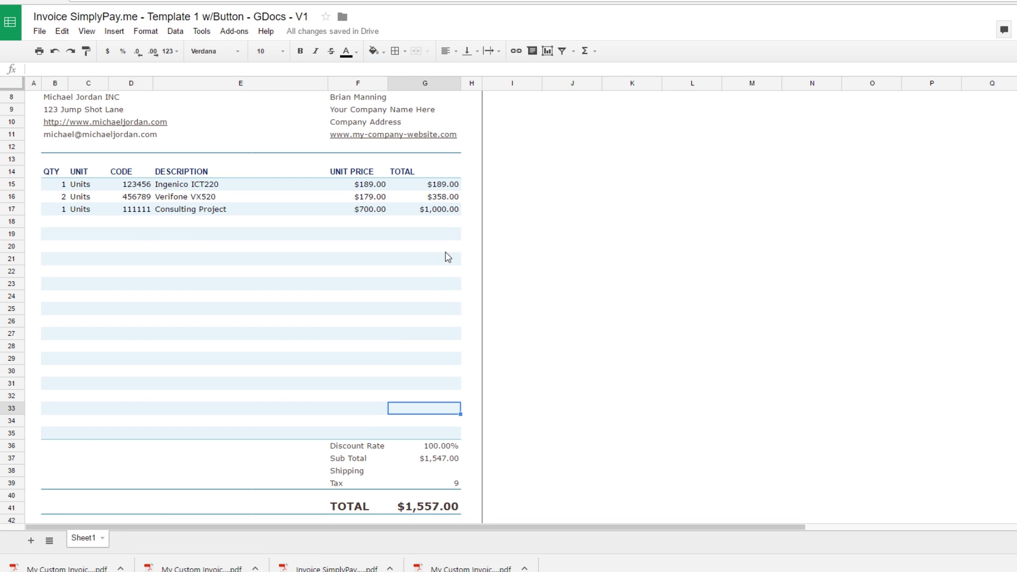
- Review the Ingenico ICT220 row's quantity, unit, item codes and unit price
left_click(445, 186)
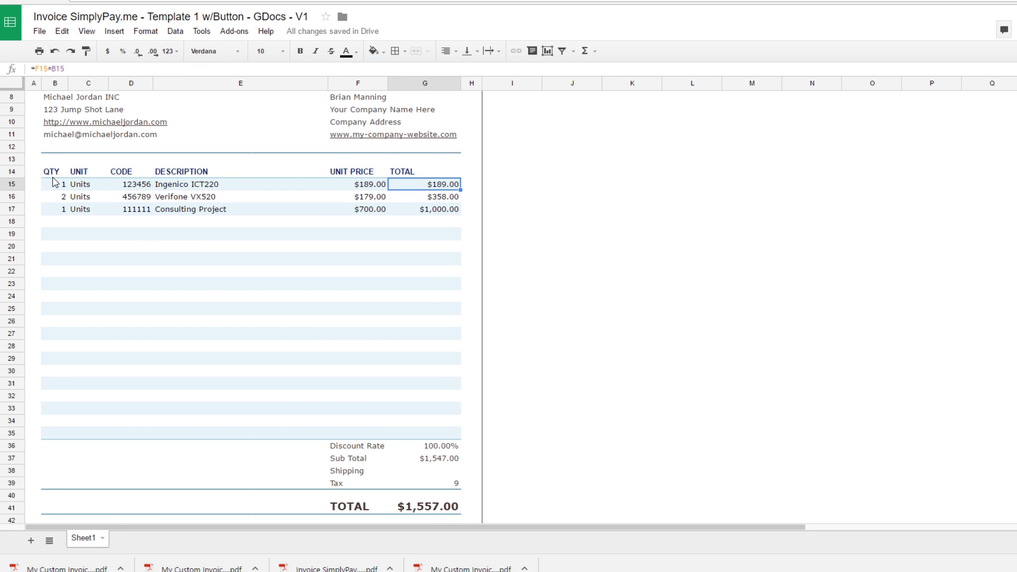
scroll(55, 185, "up", 3)
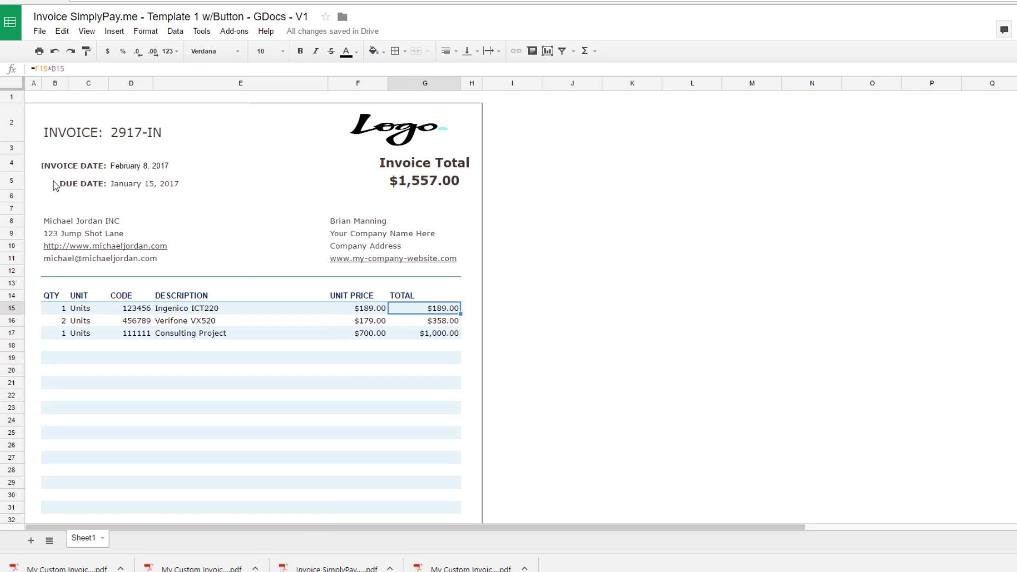
left_click(60, 308)
left_click(83, 309)
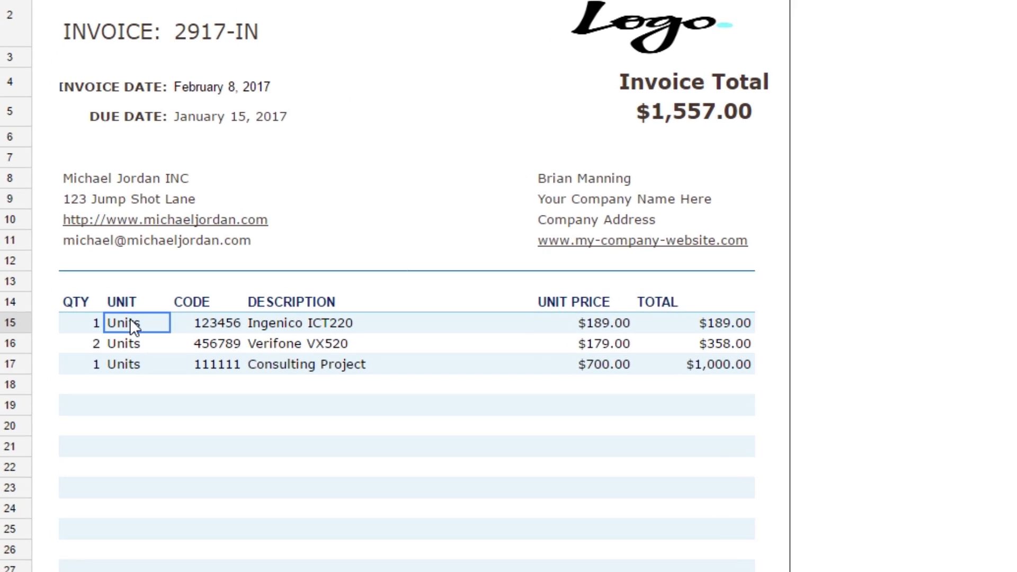
left_click(143, 310)
left_click_drag(229, 323, 229, 371)
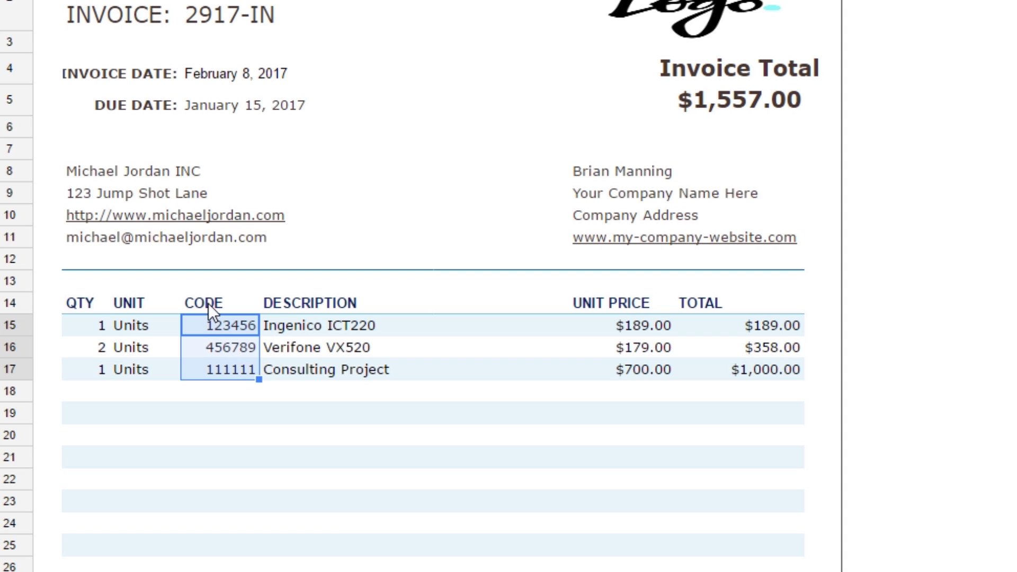
left_click_drag(208, 303, 209, 371)
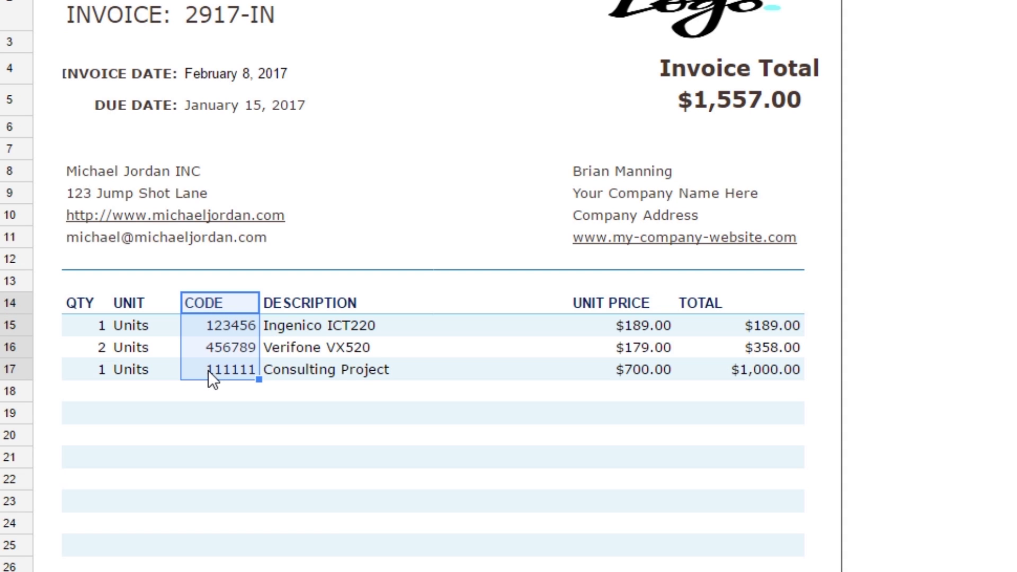
left_click(621, 326)
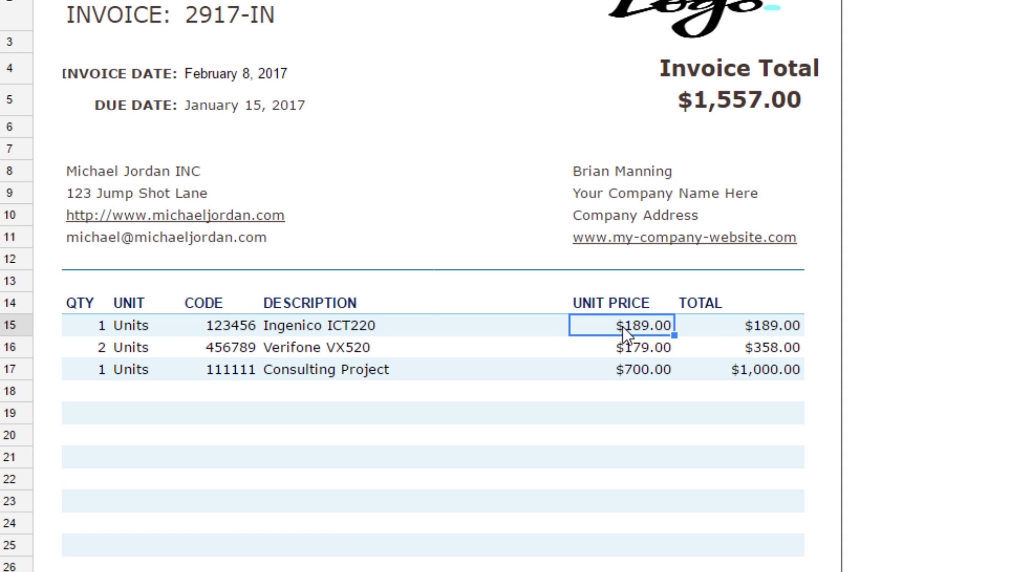
- Enter =F15*B15 as the row 15 line total formula
left_click(749, 326)
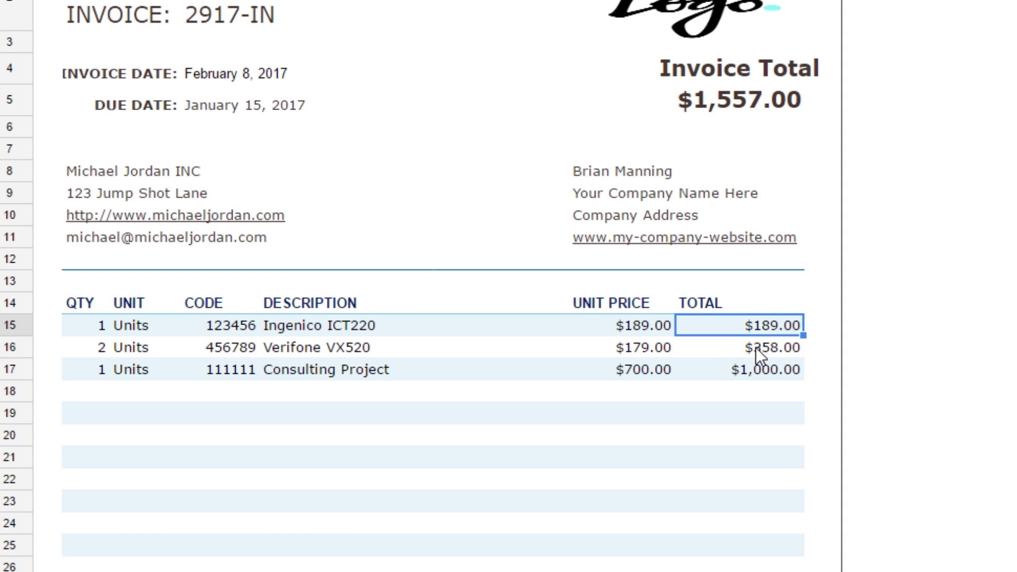
type("=")
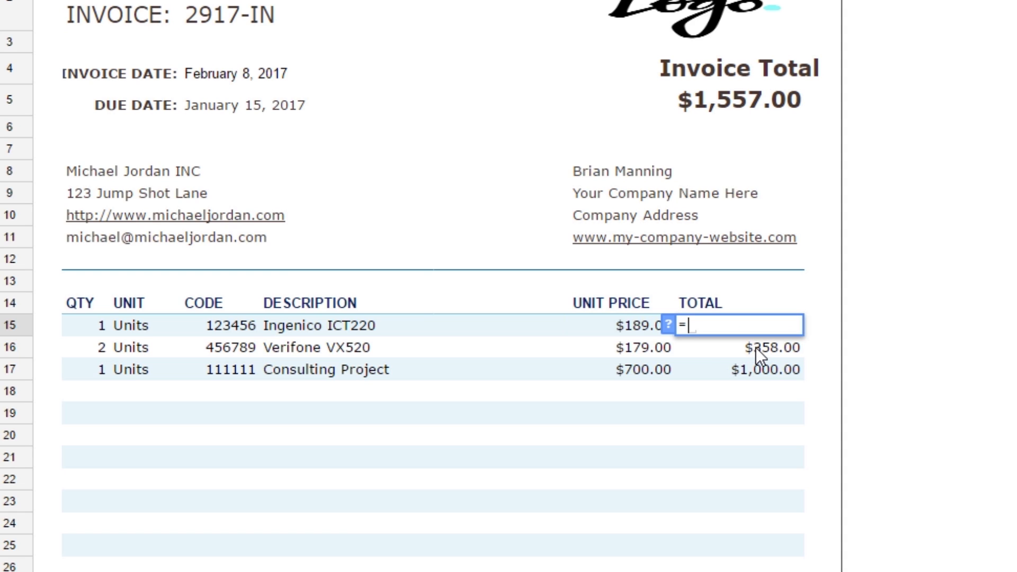
left_click(638, 327)
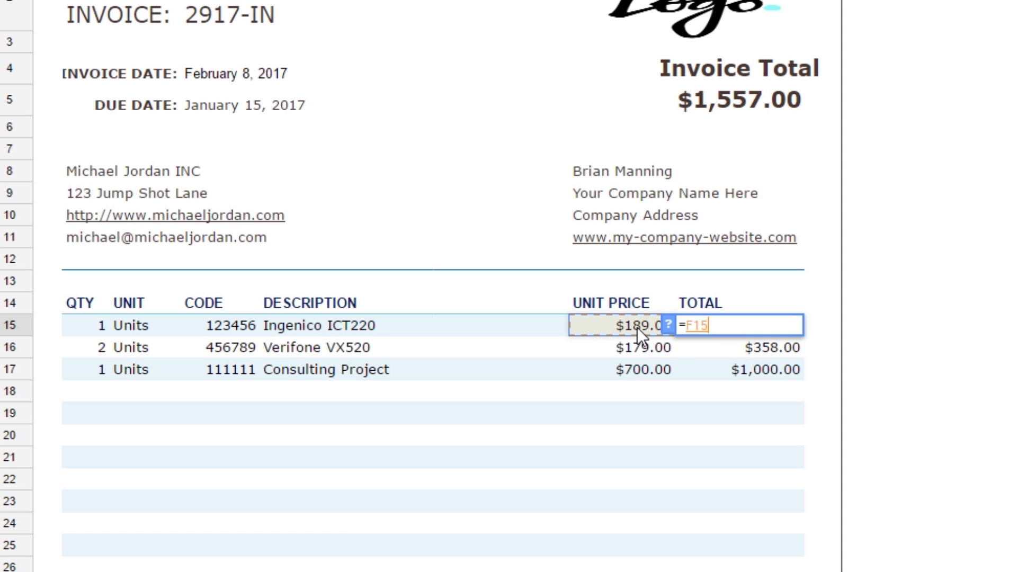
type("*")
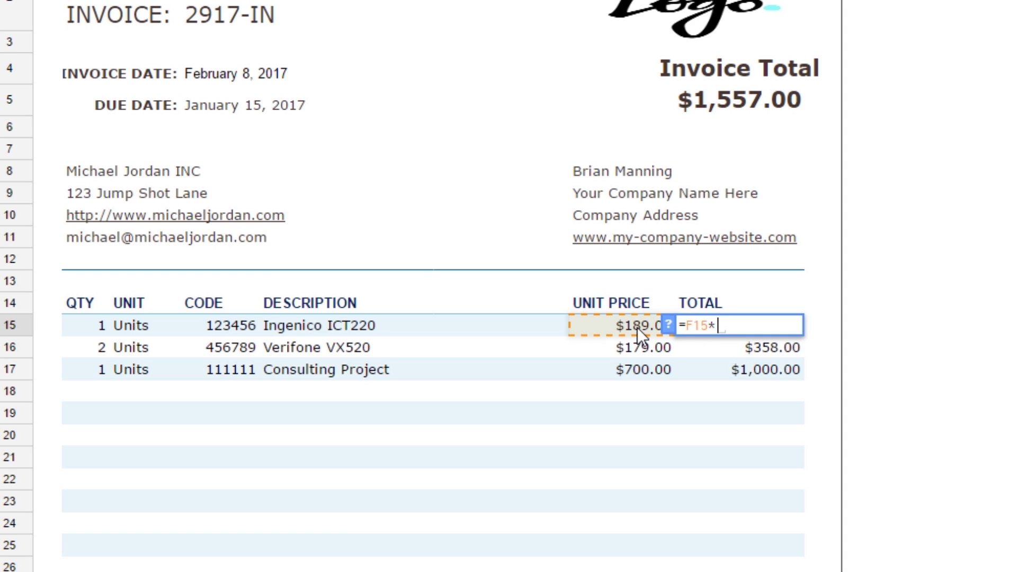
left_click(93, 325)
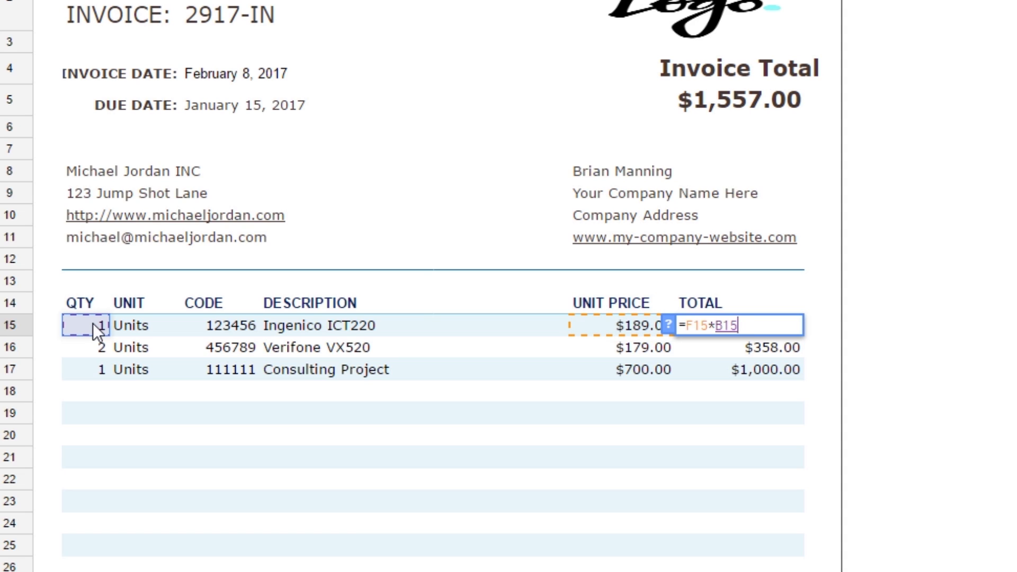
key("Return")
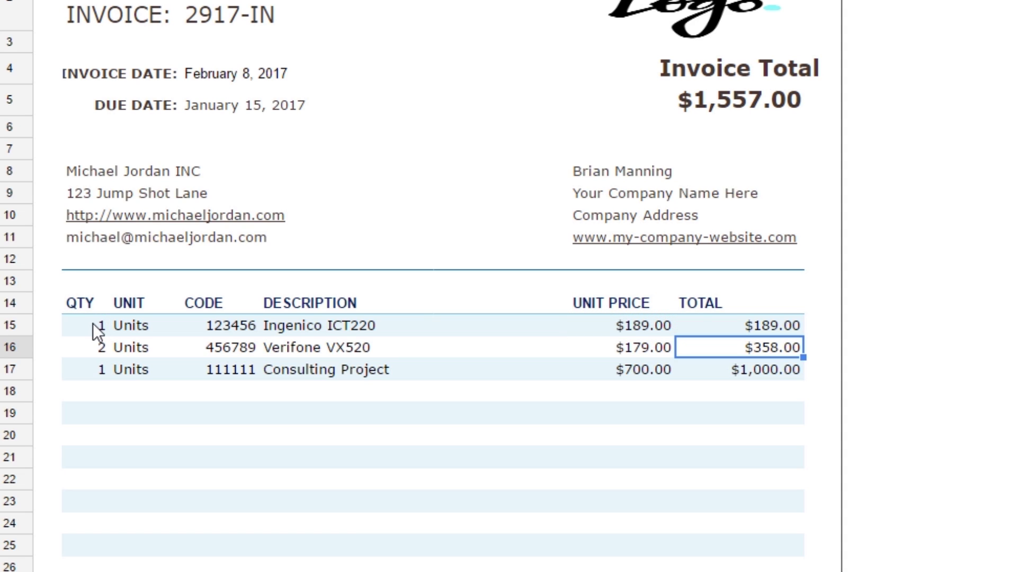
- Change the Ingenico ICT220 quantity to 5
left_click(97, 329)
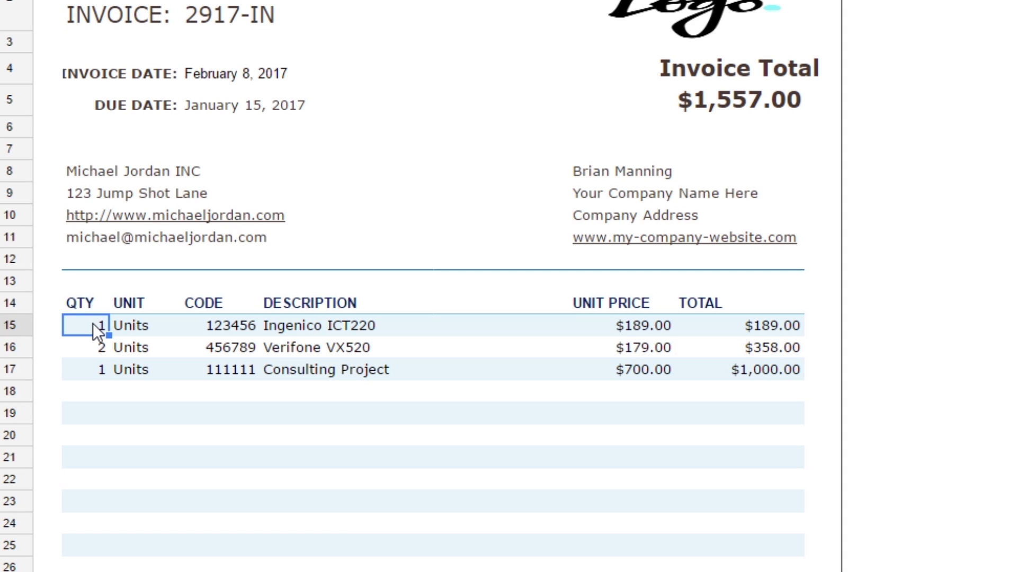
type("5")
key("Return")
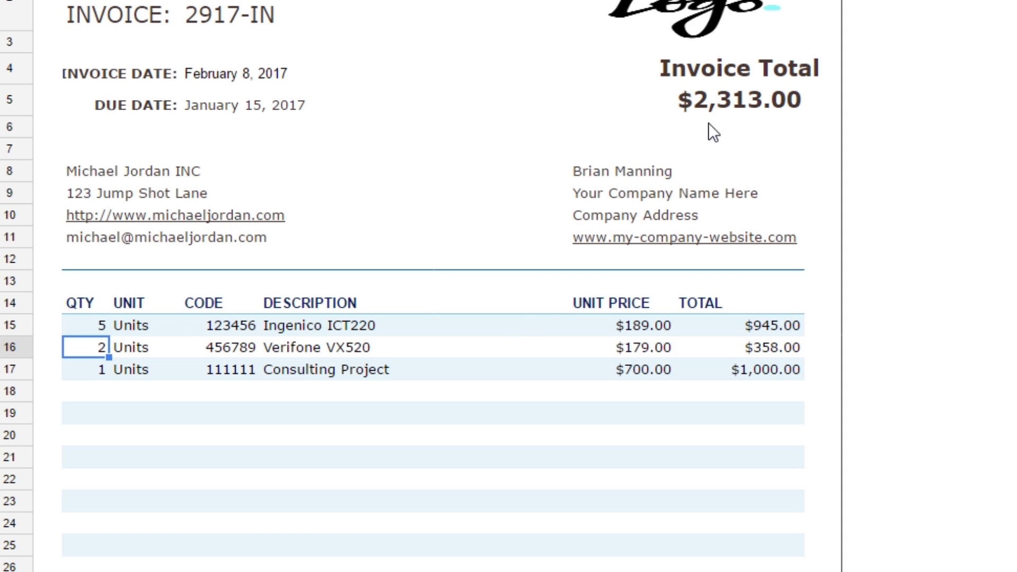
left_click(707, 74)
mouse_move(707, 73)
left_mouse_down()
mouse_move(708, 96)
mouse_move(708, 83)
left_mouse_up()
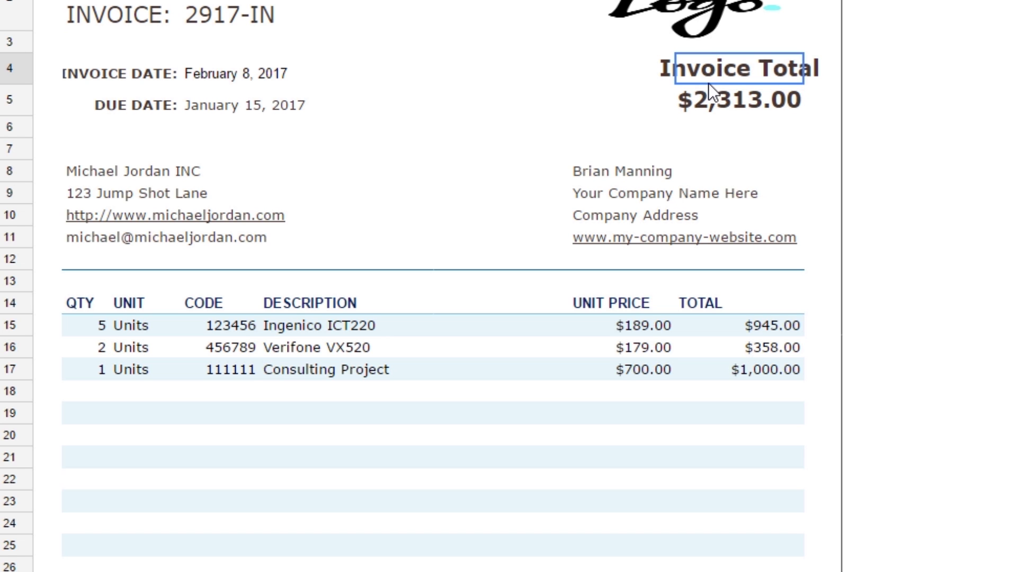
left_click(709, 102)
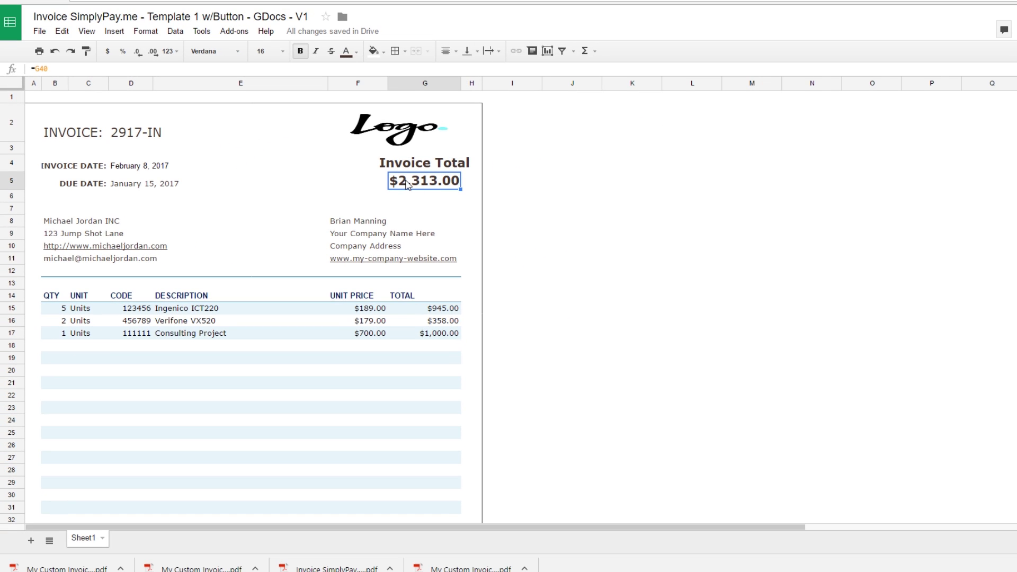
left_click_drag(50, 69, 31, 70)
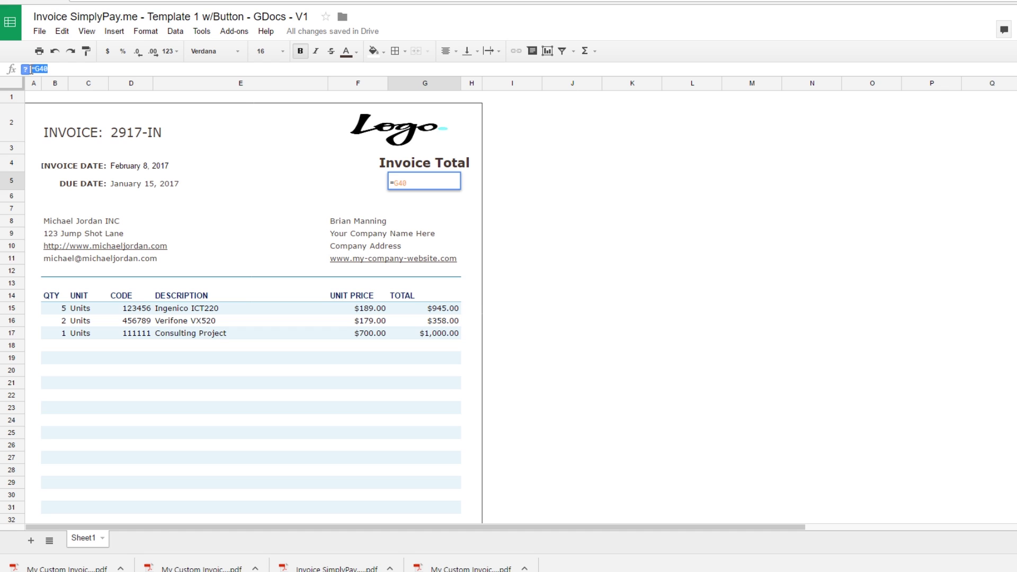
left_click(50, 70)
scroll(412, 342, "down", 3)
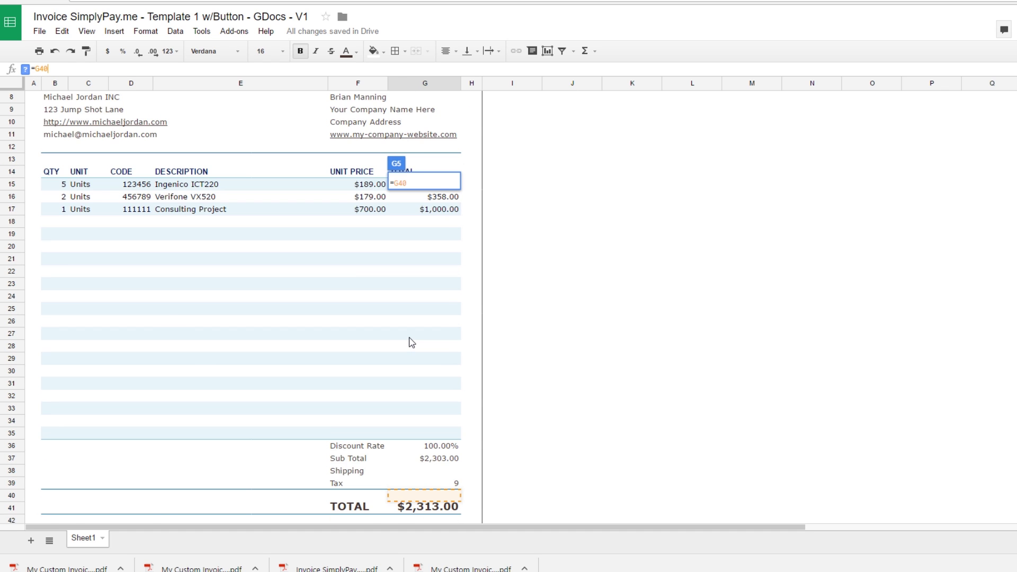
scroll(411, 342, "down", 2)
left_click(424, 444)
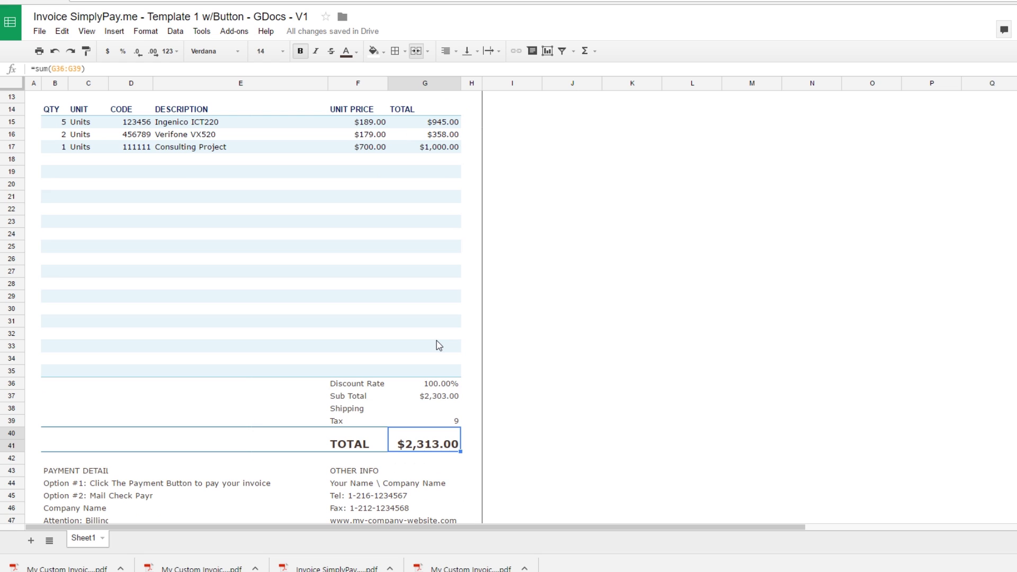
scroll(439, 345, "up", 4)
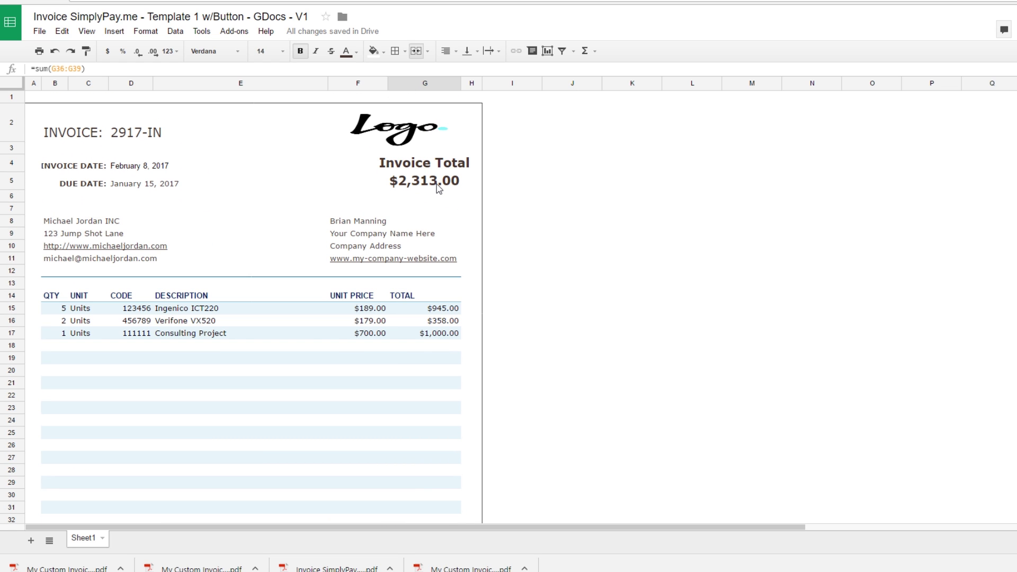
scroll(437, 212, "down", 3)
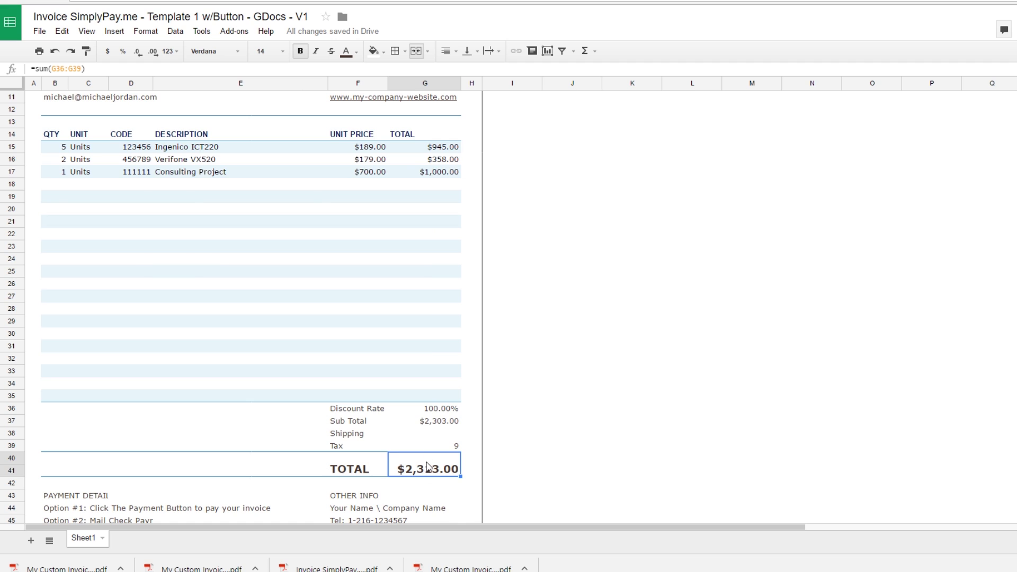
scroll(428, 466, "up", 2)
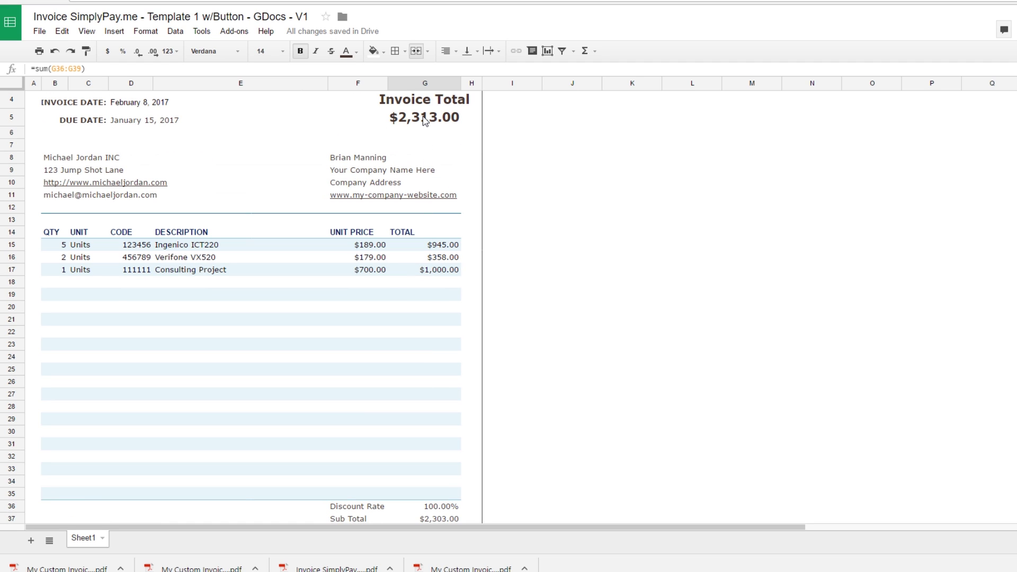
left_click(439, 272)
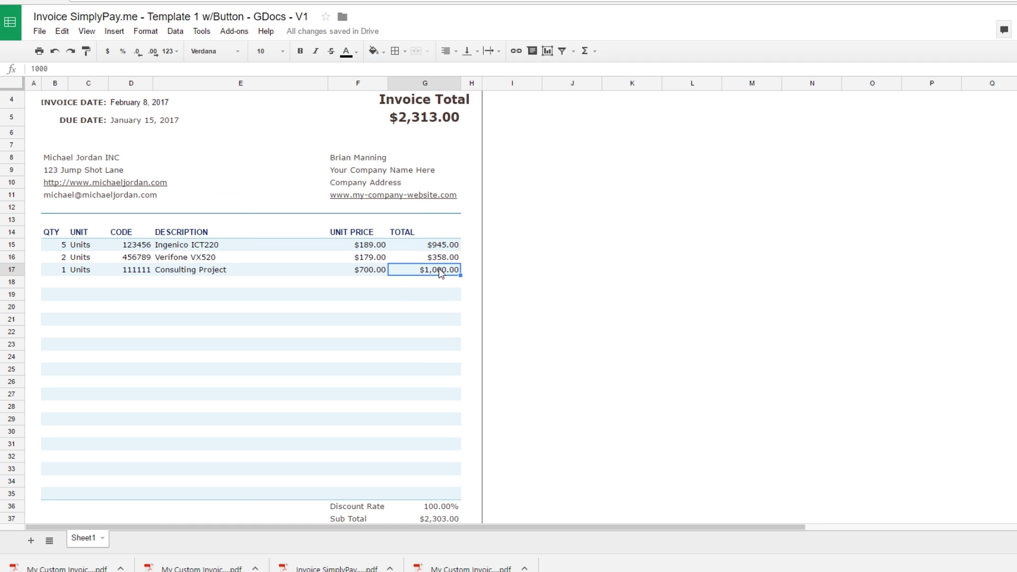
- Enter 2000 in the Consulting Project total and unit price cells
type("2000")
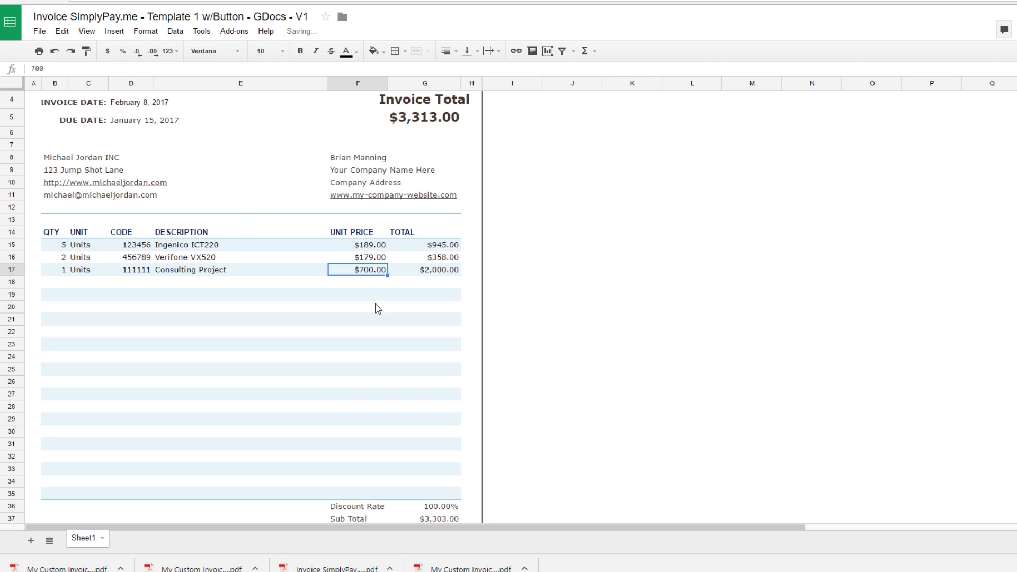
left_click(364, 271)
type("2000")
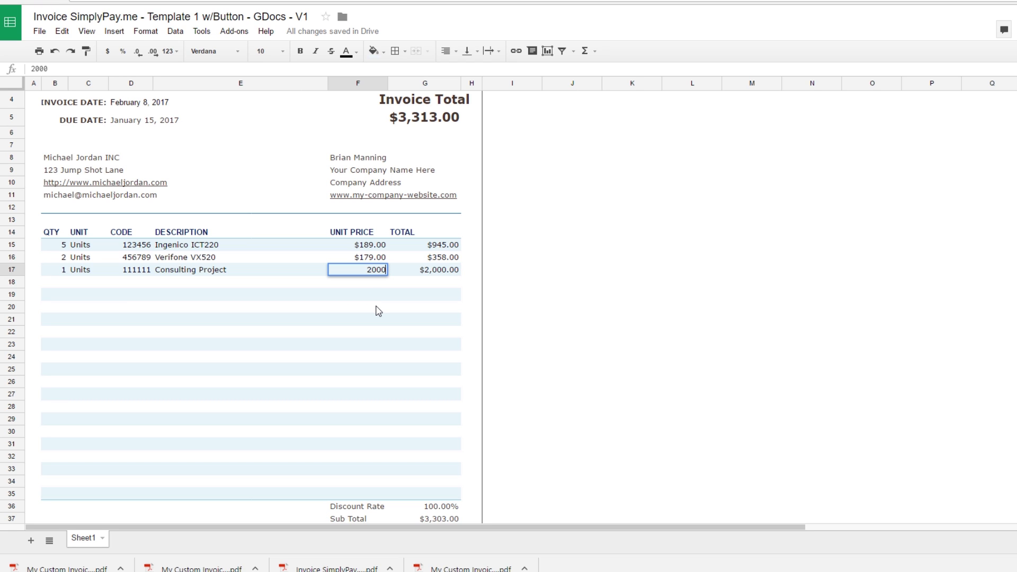
key("Return")
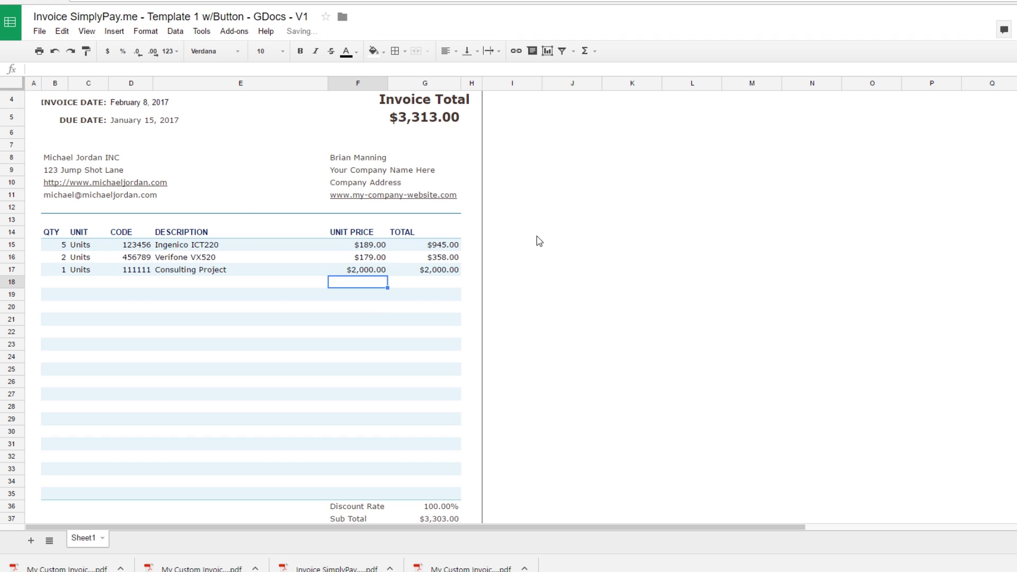
left_click(452, 270)
left_click(109, 68)
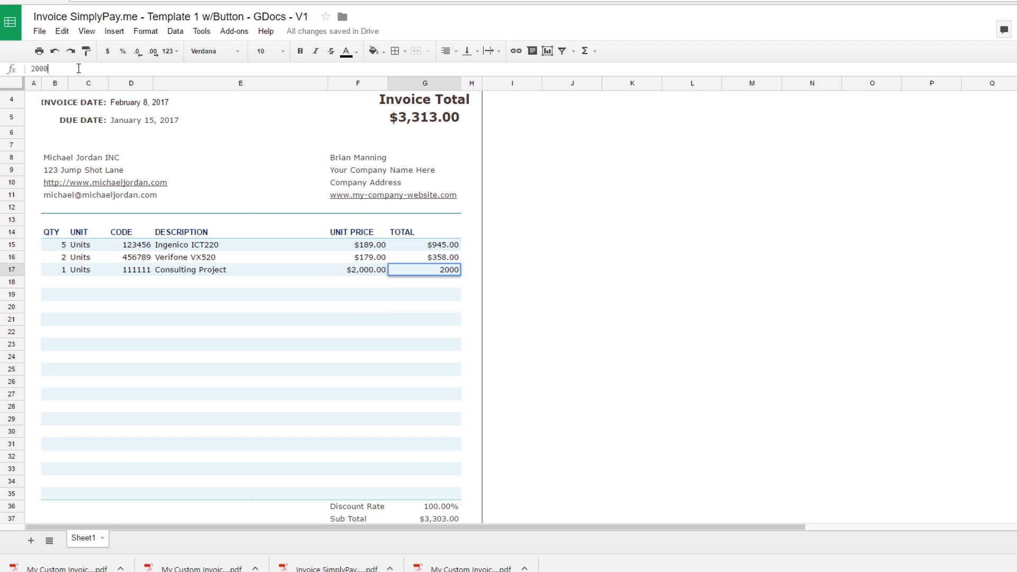
- Copy the =F16*B16 formula down to G17 and set the unit price to 5000
left_click(444, 259)
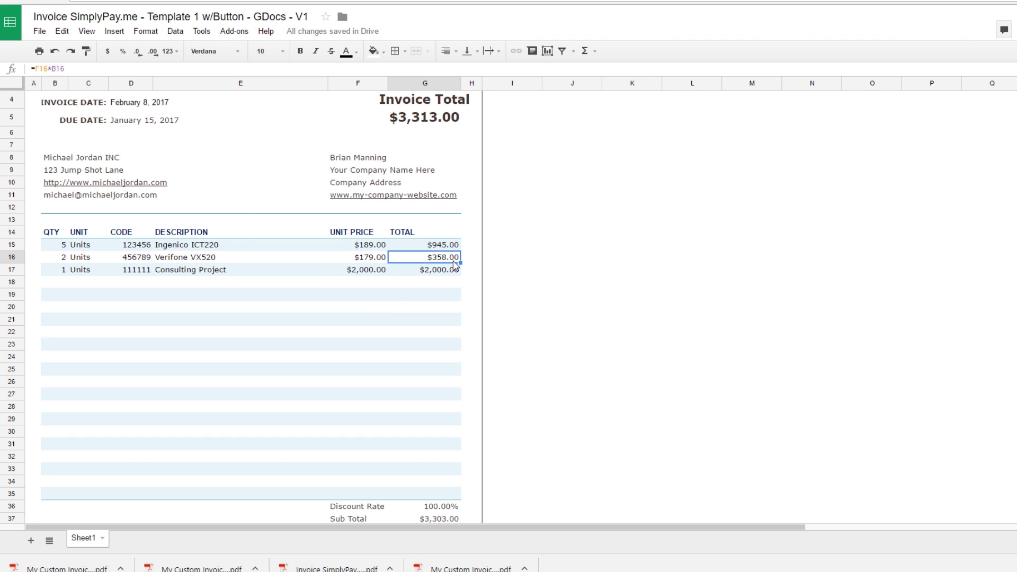
left_click_drag(460, 263, 460, 271)
left_click(438, 274)
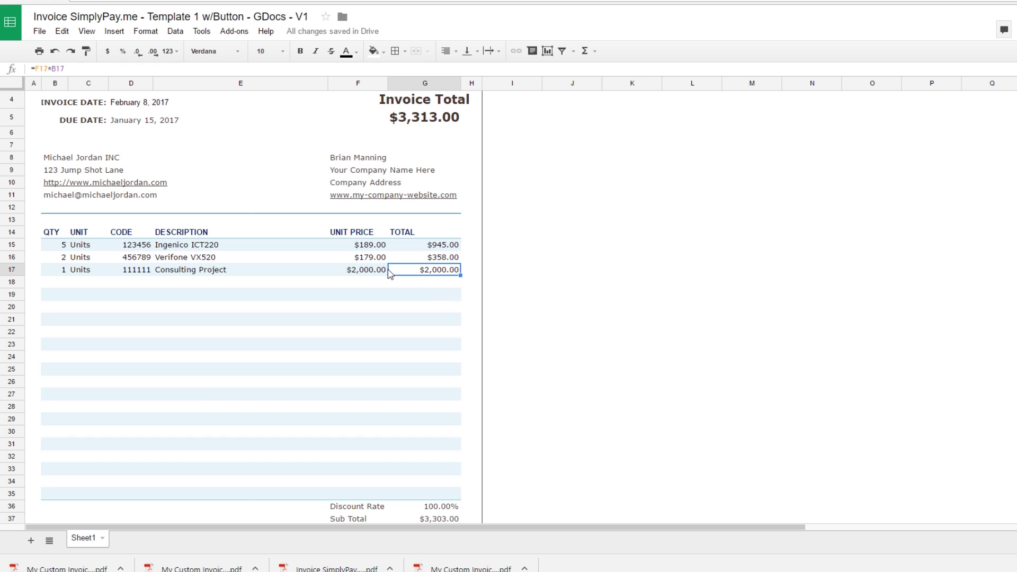
left_click(369, 270)
type("5000")
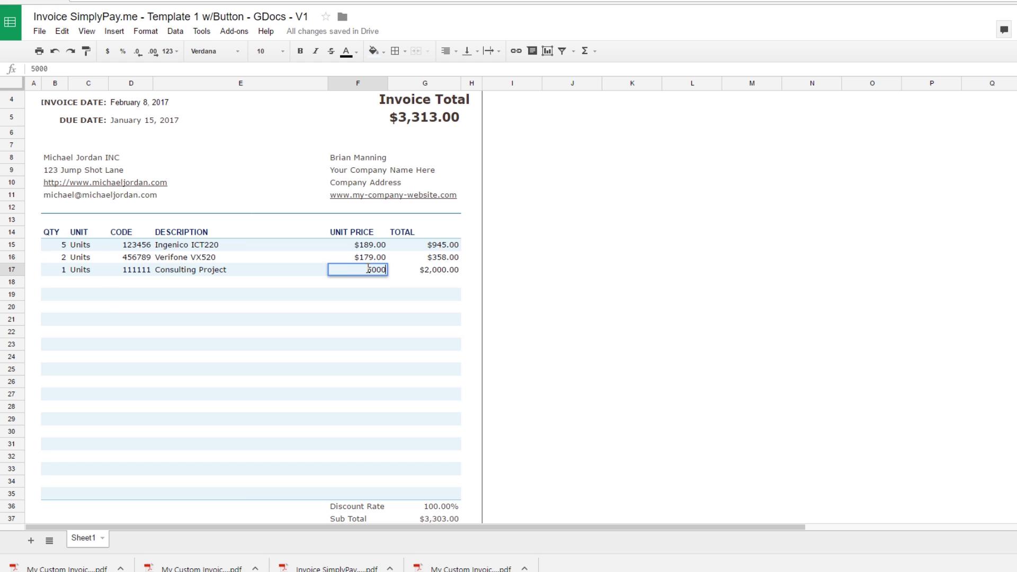
key("Return")
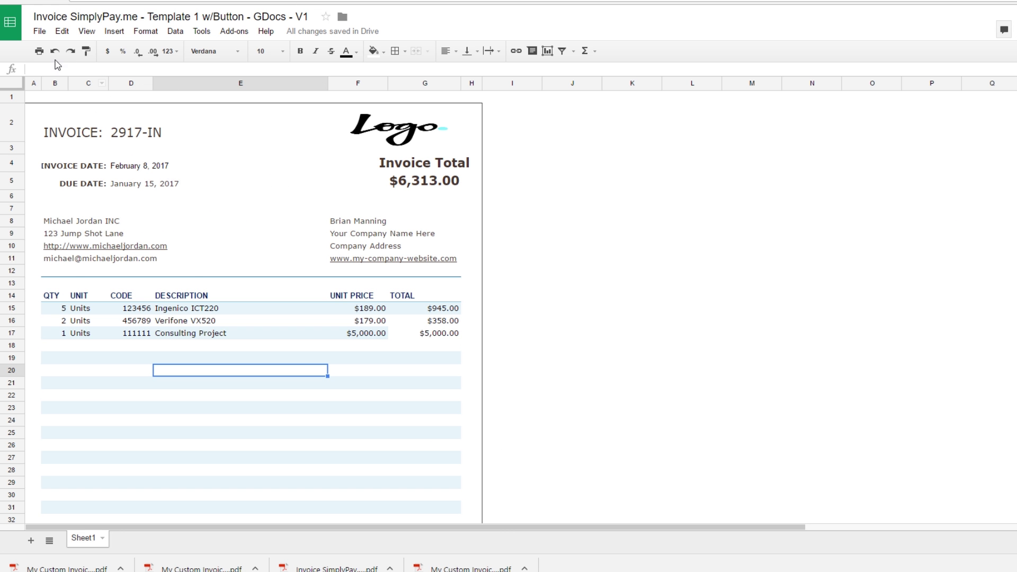
left_click(39, 32)
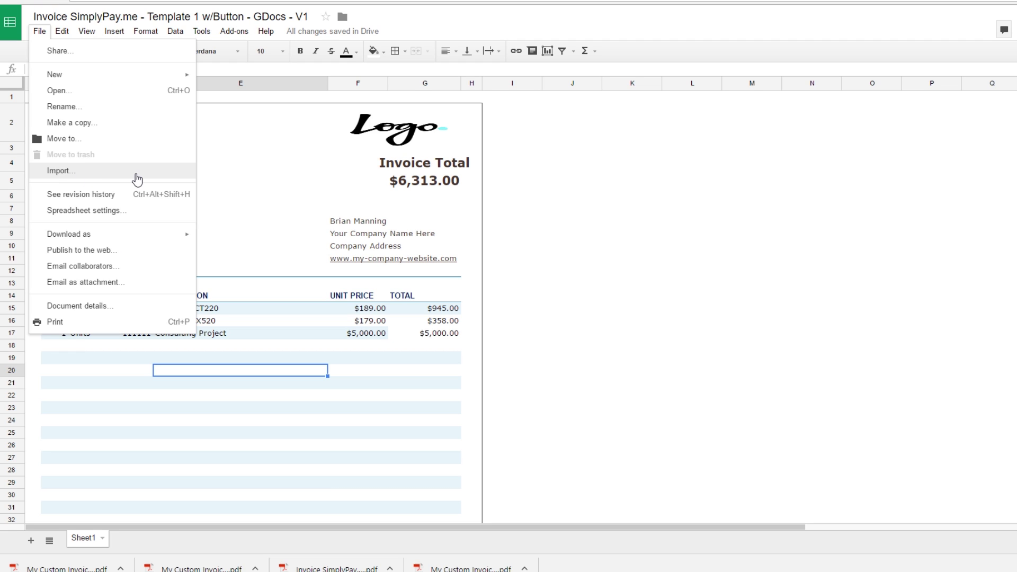
left_click(264, 180)
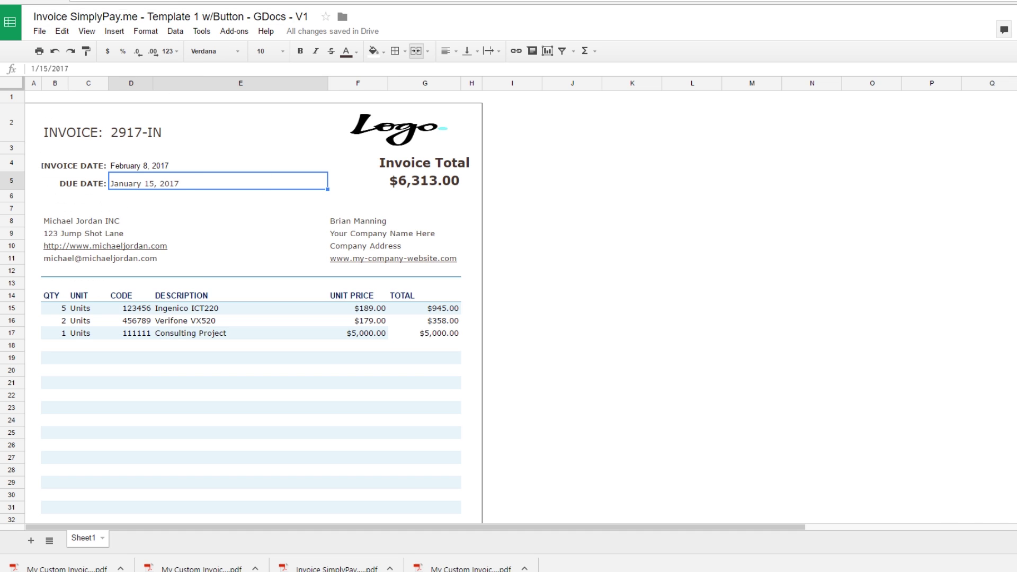